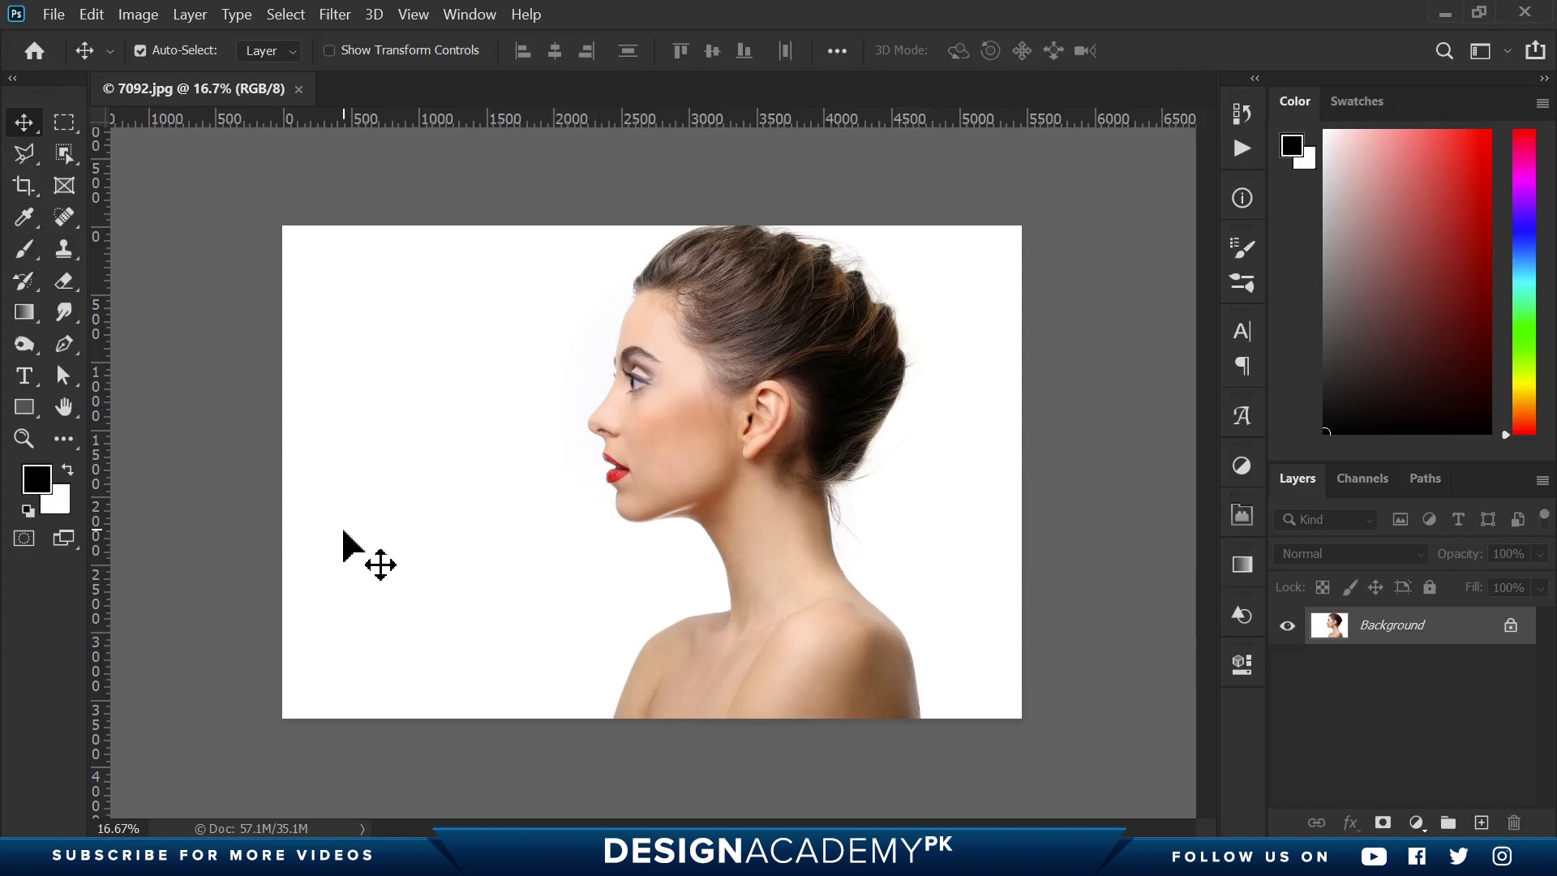
Mask out the photo's white background using an automatic subject selection and convert the cut-out layer to a smart object
{"action": "left_click", "coordinate": [284, 14]}
{"action": "left_click", "coordinate": [341, 285]}
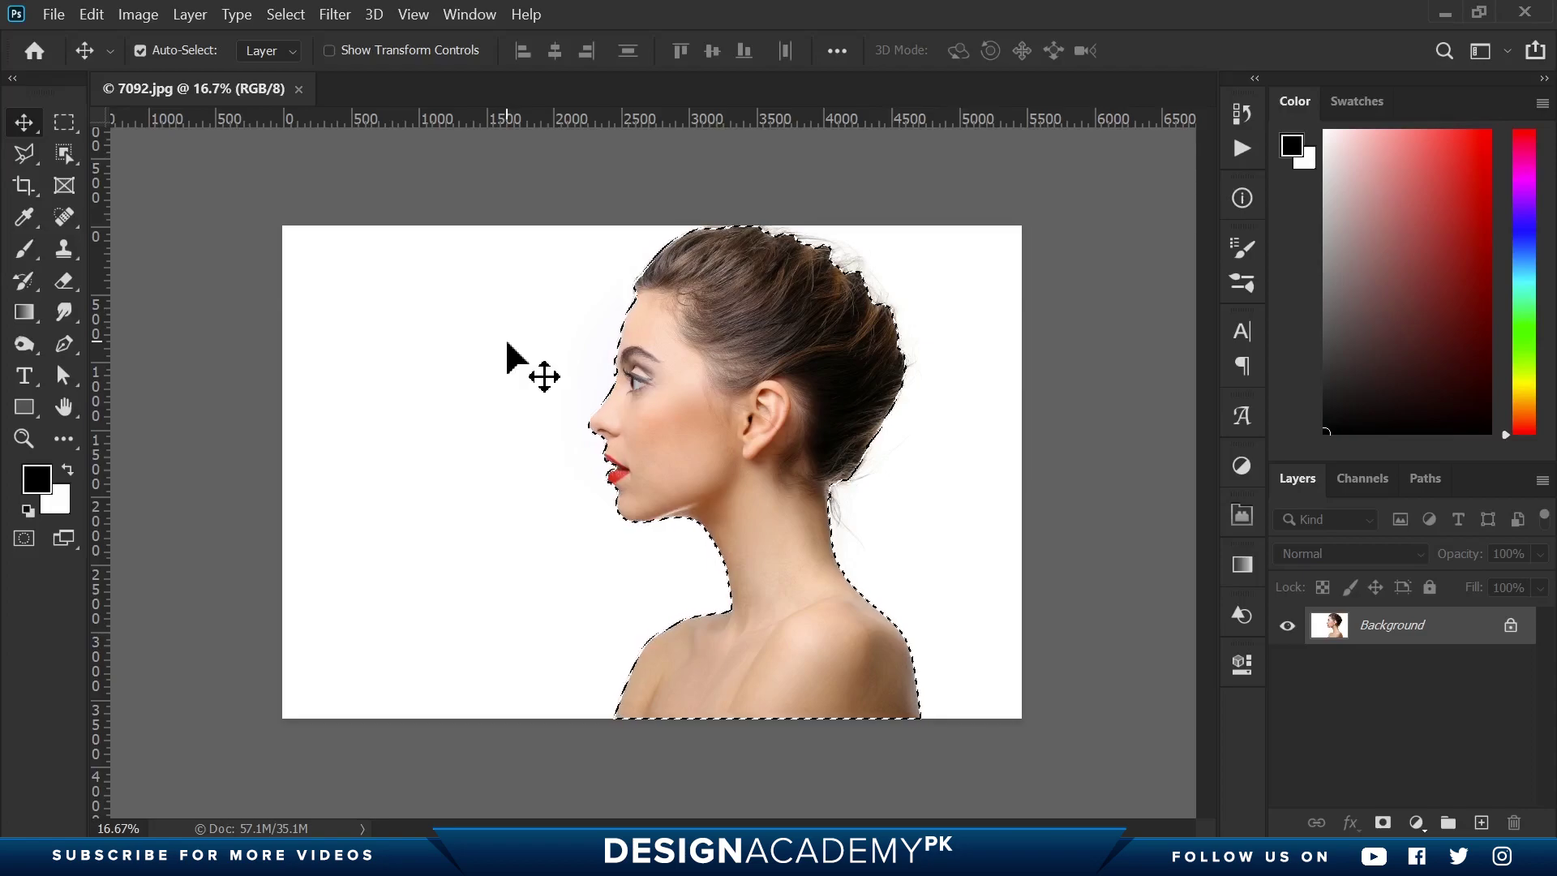
{"action": "left_click", "coordinate": [1383, 822]}
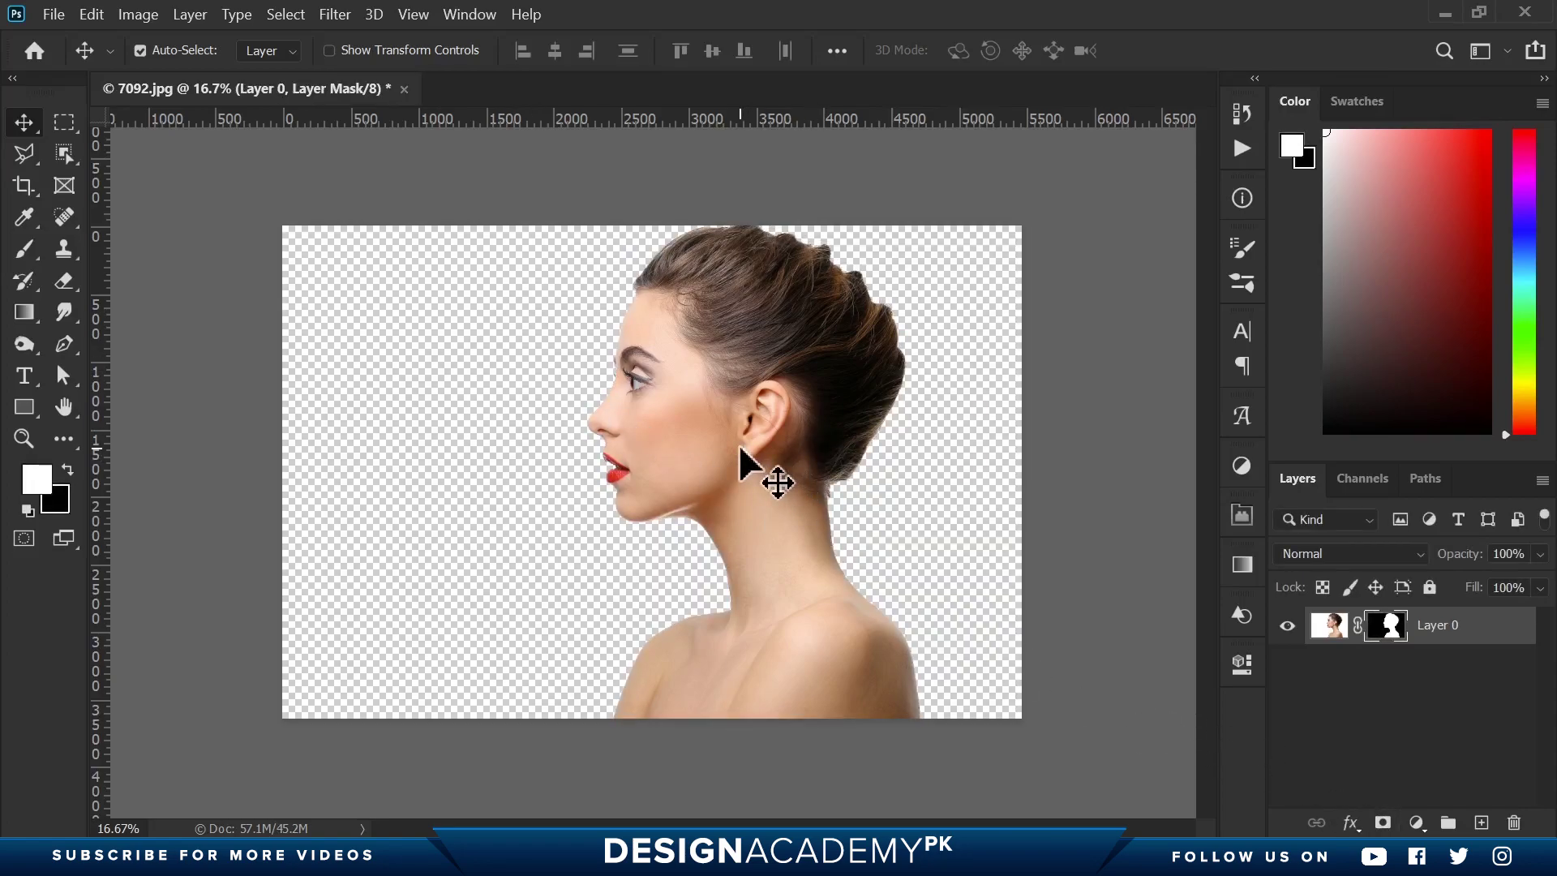
{"action": "right_click", "coordinate": [1445, 629]}
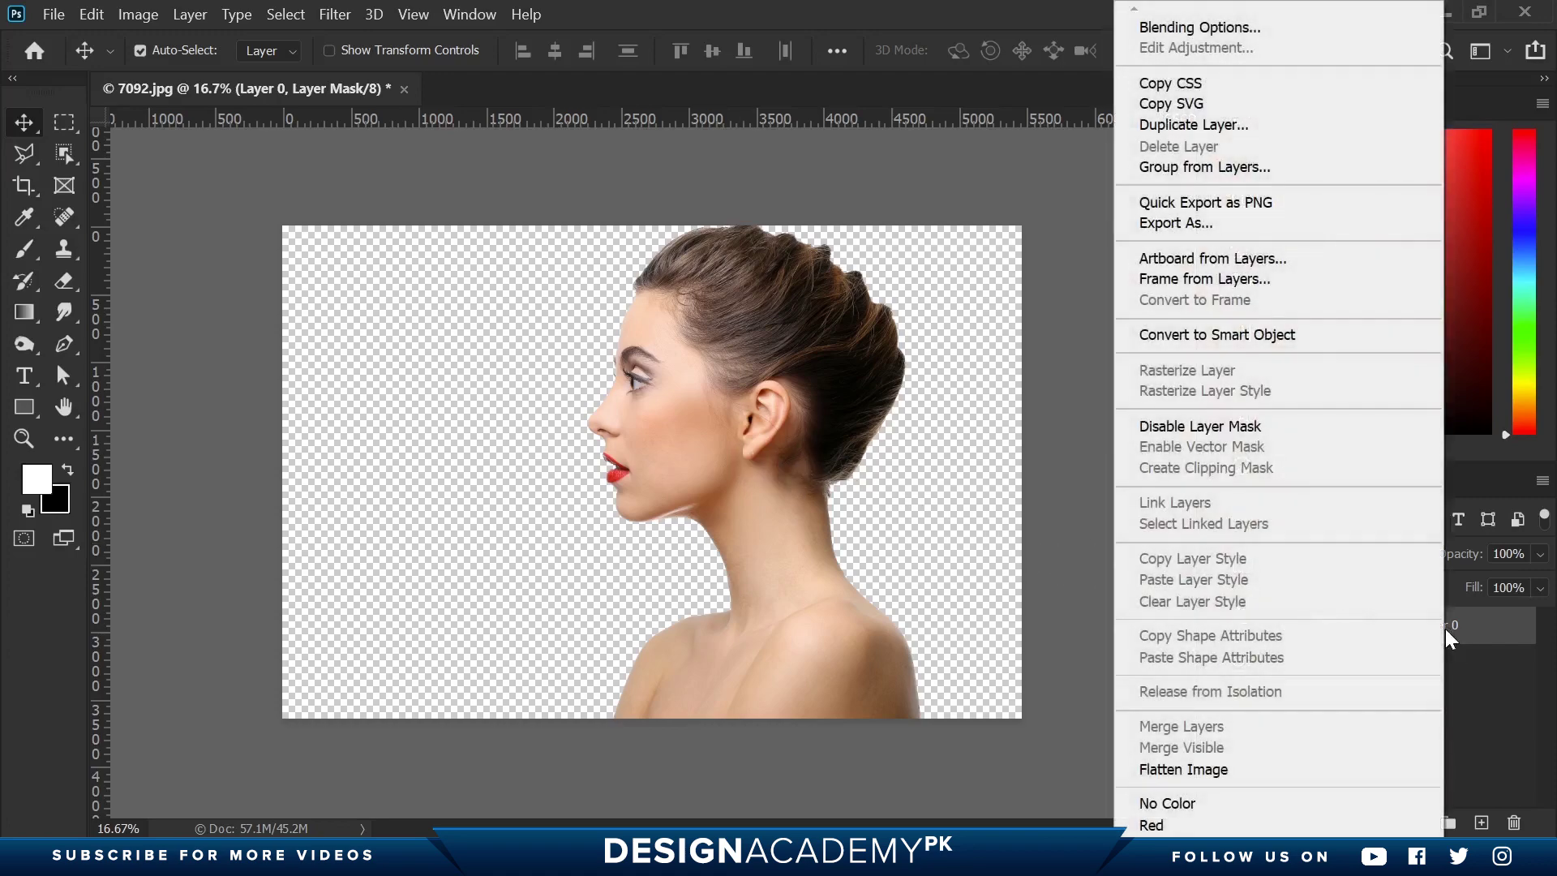
{"action": "left_click", "coordinate": [1292, 334]}
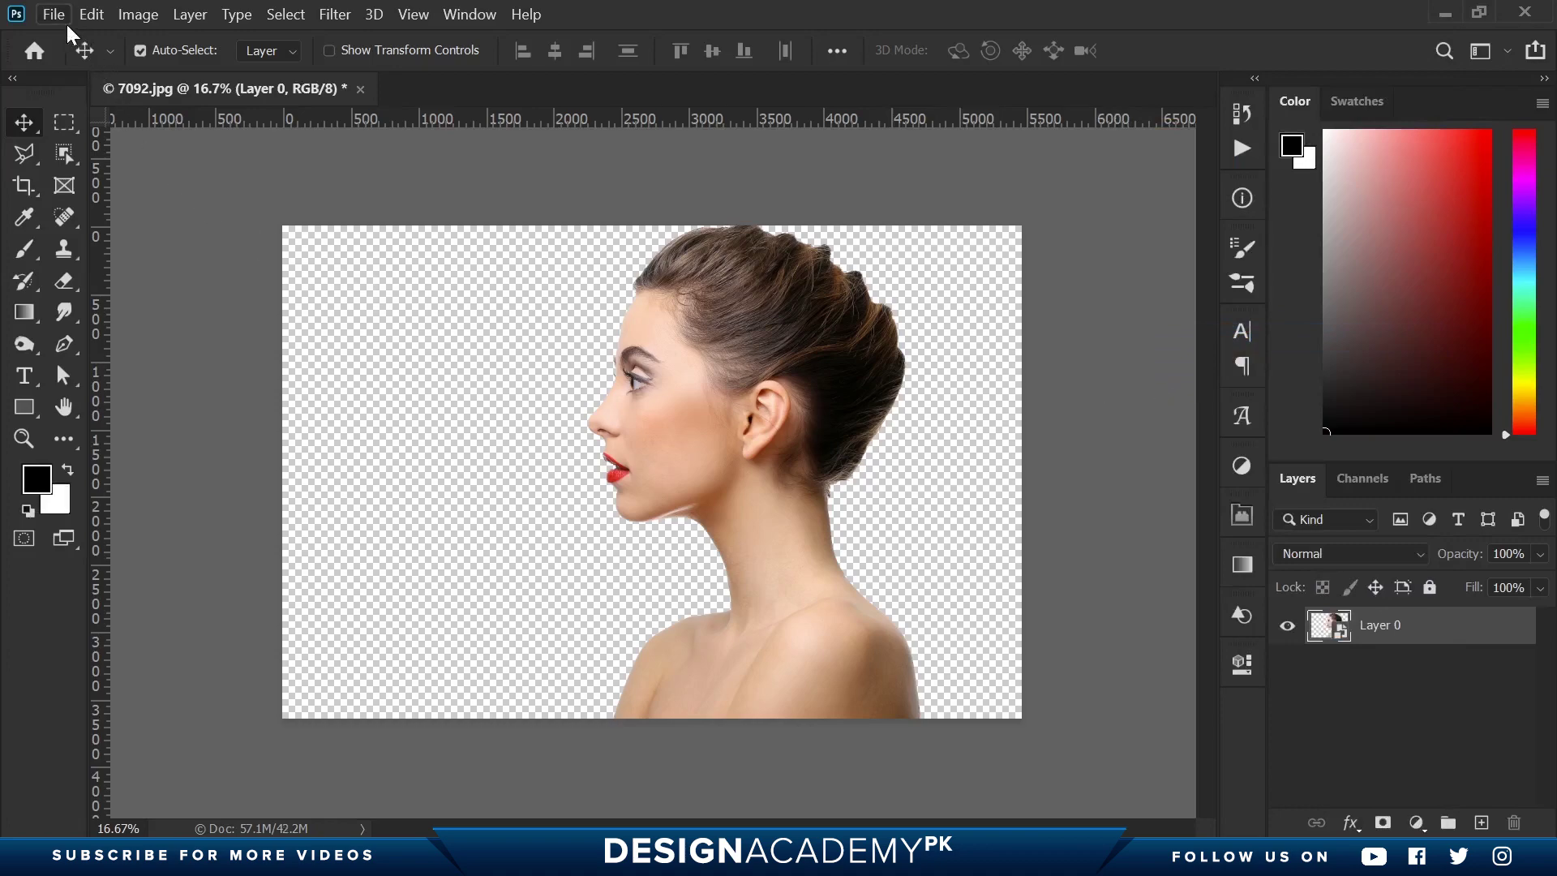
Create a new 2000 x 2000 pixel document at 72 pixels/inch with a white background
{"action": "left_click", "coordinate": [54, 15]}
{"action": "left_click", "coordinate": [69, 39]}
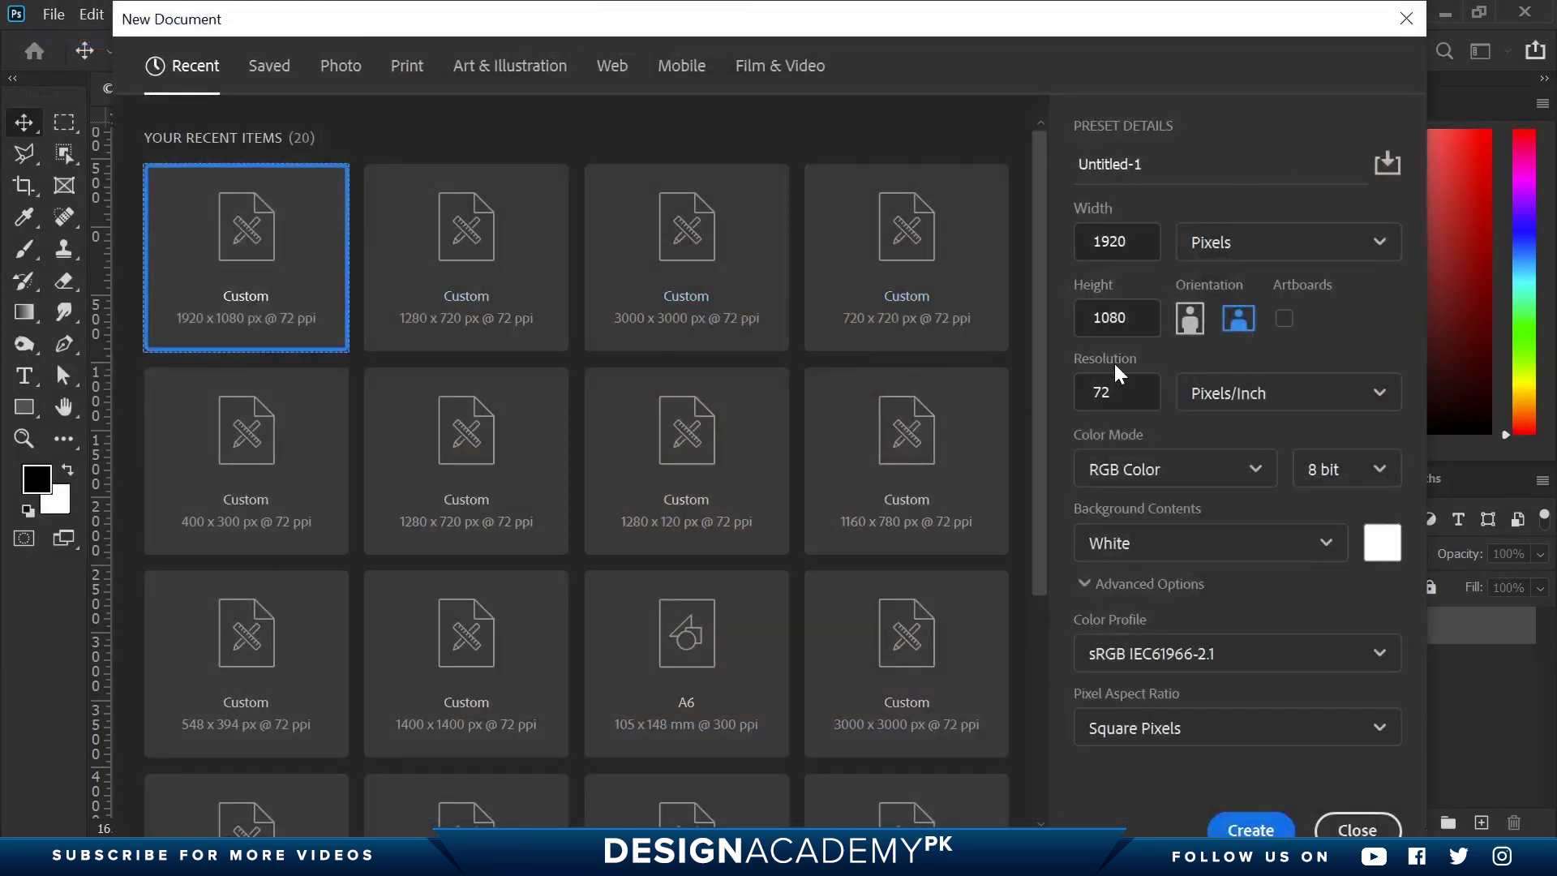
{"action": "double_click", "coordinate": [1079, 247]}
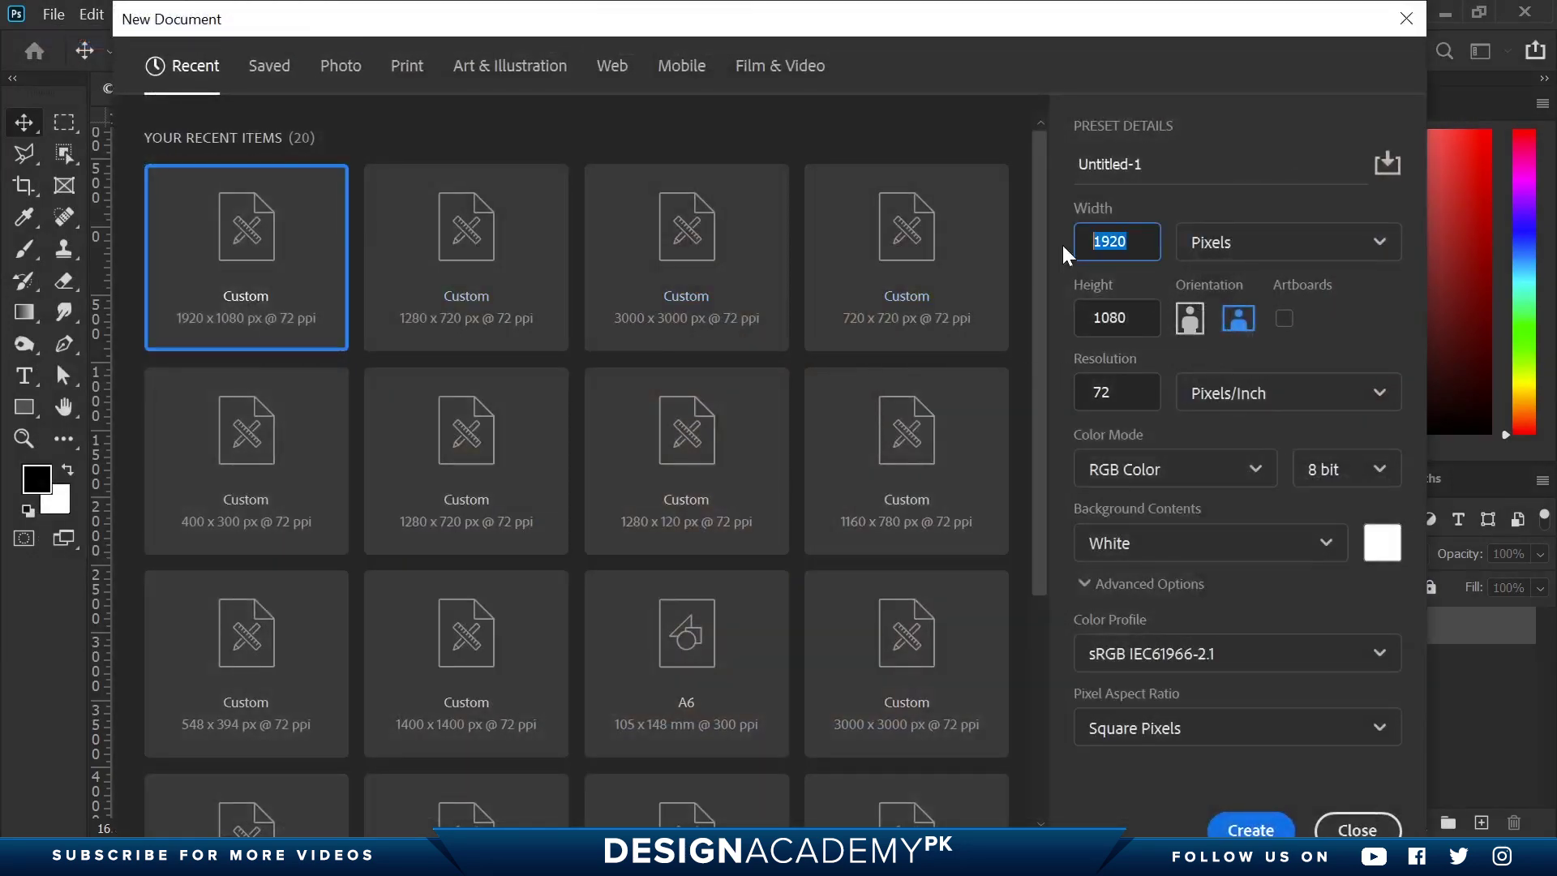
{"action": "key", "text": "Tab"}
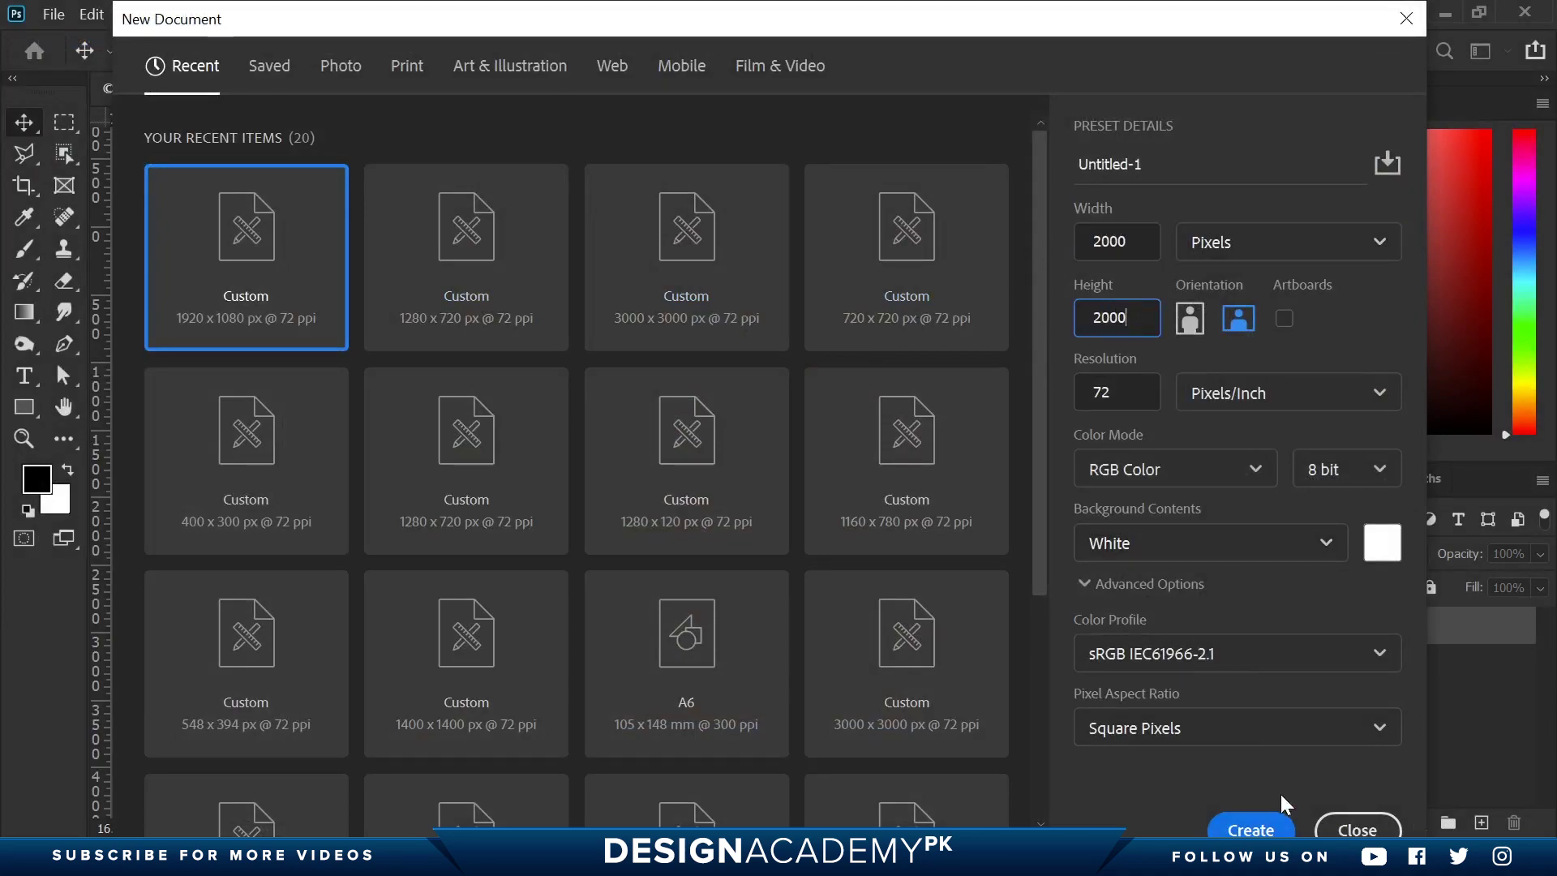
{"action": "left_click", "coordinate": [1265, 827]}
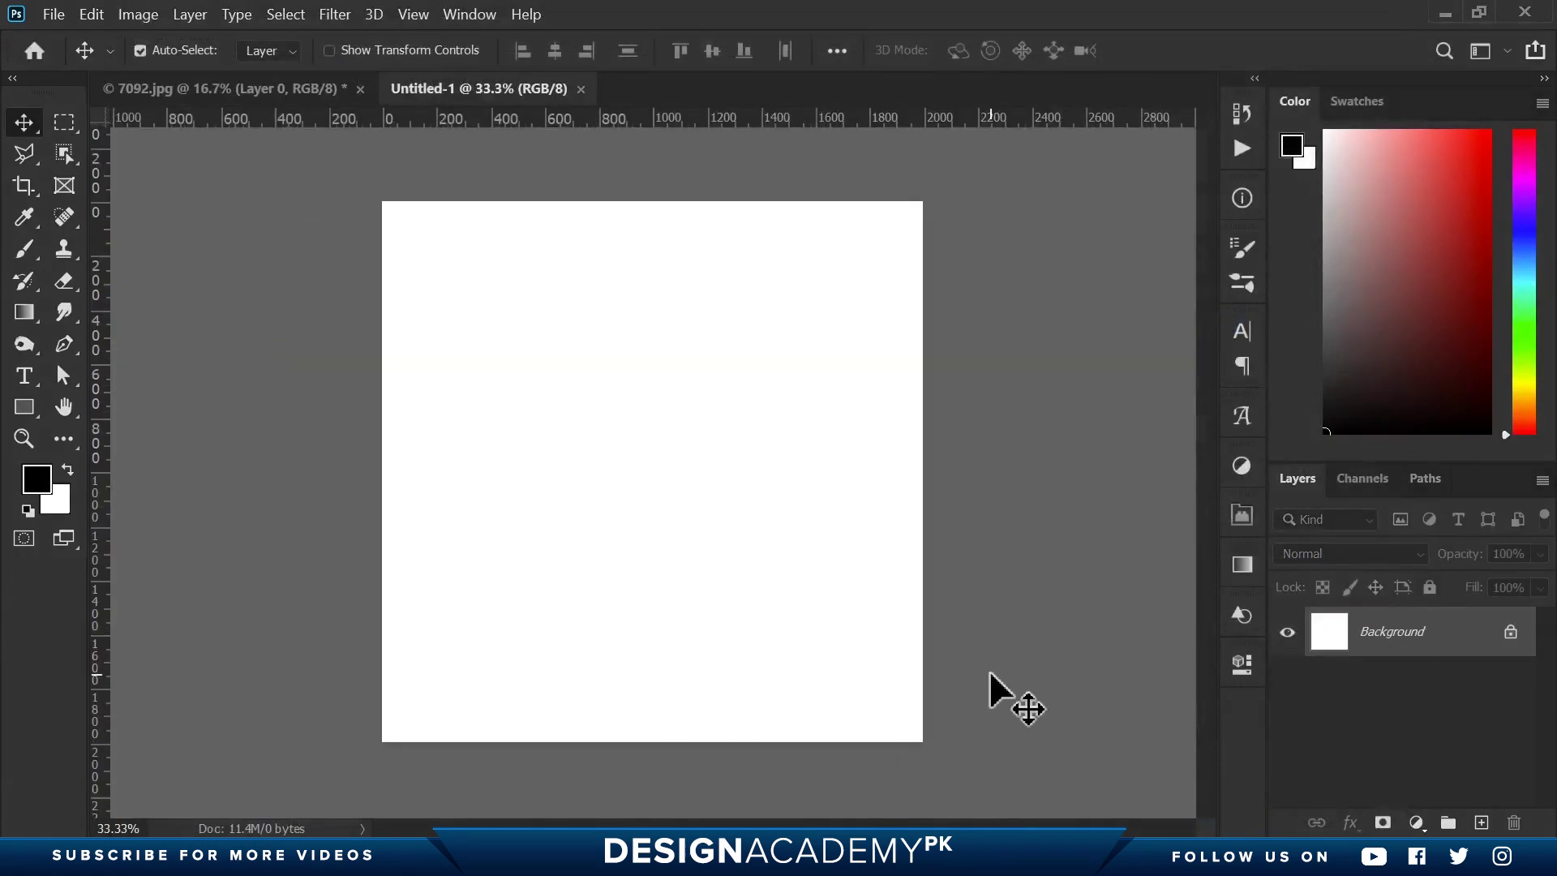
Copy the woman's cut-out layer from 7092.jpg into the new Untitled-1 document
{"action": "left_click", "coordinate": [240, 89]}
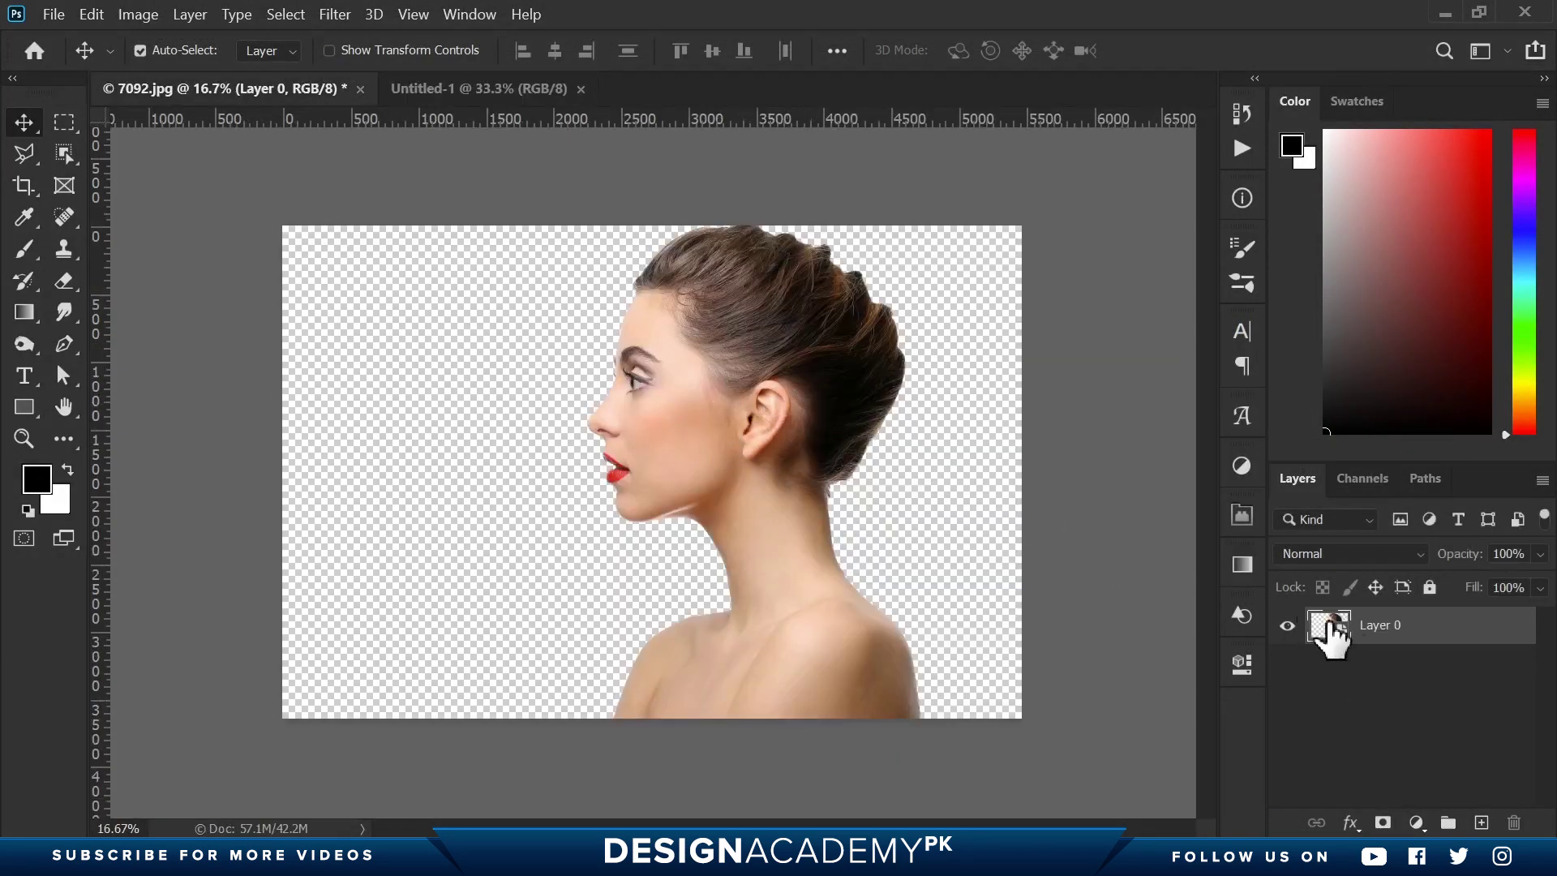
{"action": "left_click_drag", "start_coordinate": [730, 345], "coordinate": [495, 179]}
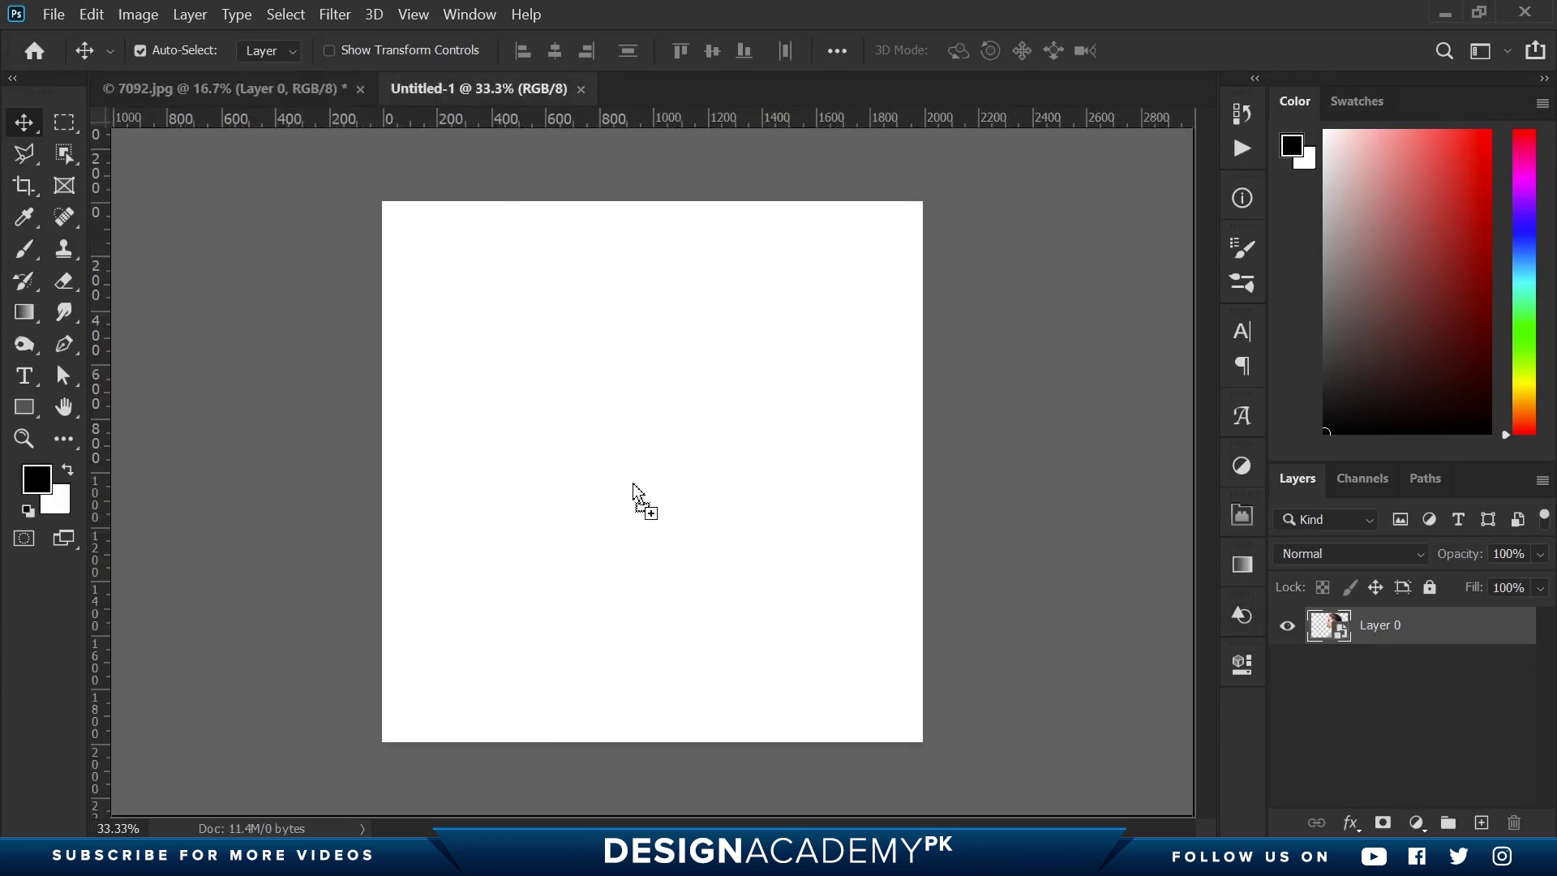
{"action": "left_click_drag", "start_coordinate": [635, 484], "coordinate": [641, 489]}
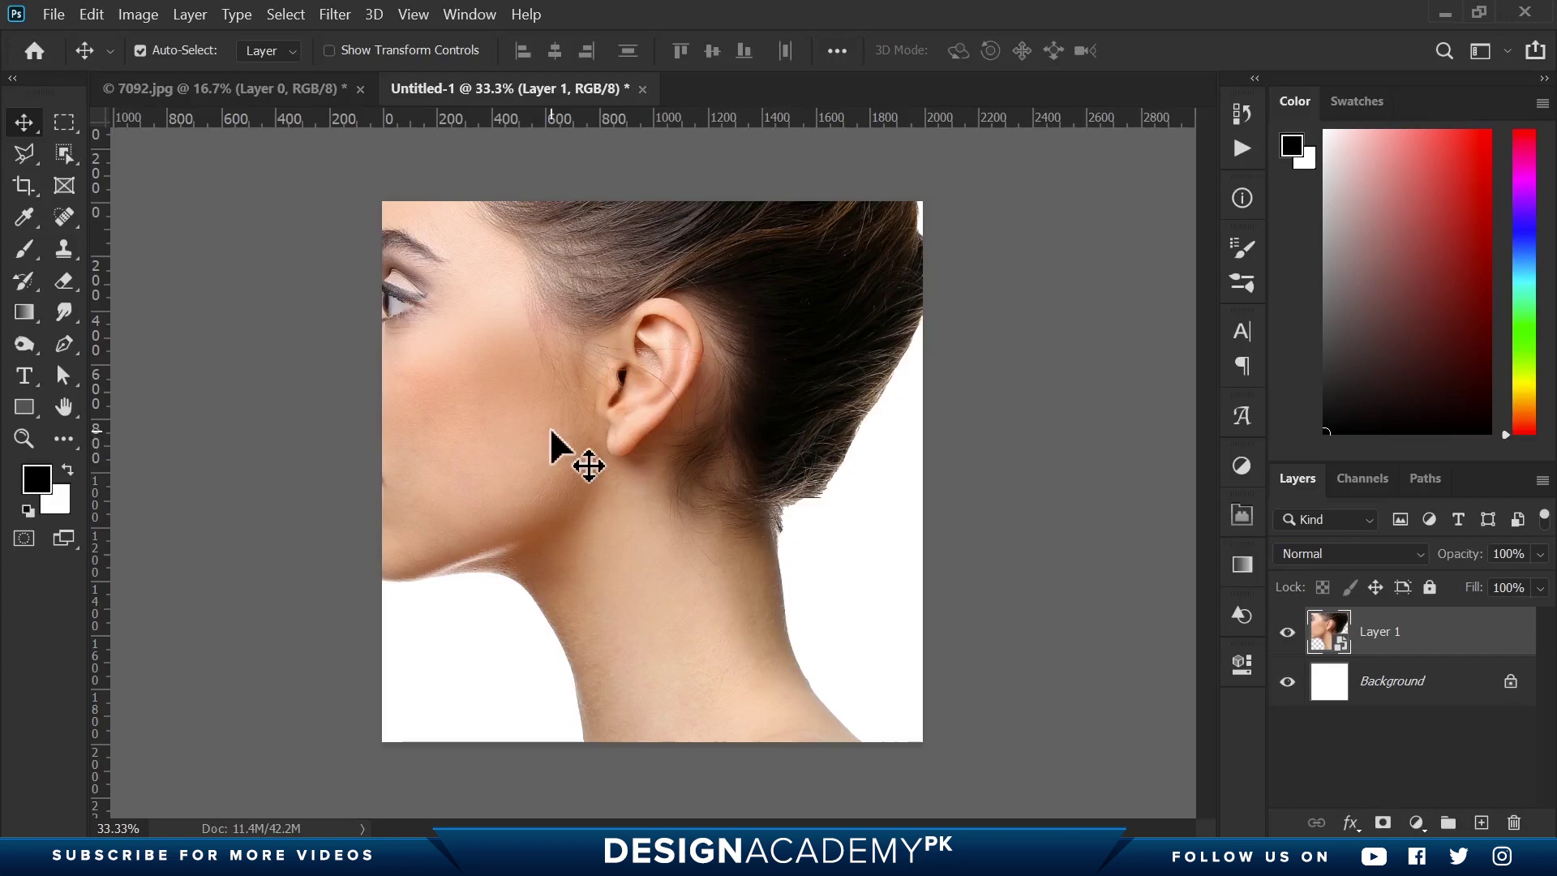
Scale the woman's layer down so the whole head fits, centred horizontally with the neck running off the canvas's lower edge
{"action": "left_click", "coordinate": [92, 15]}
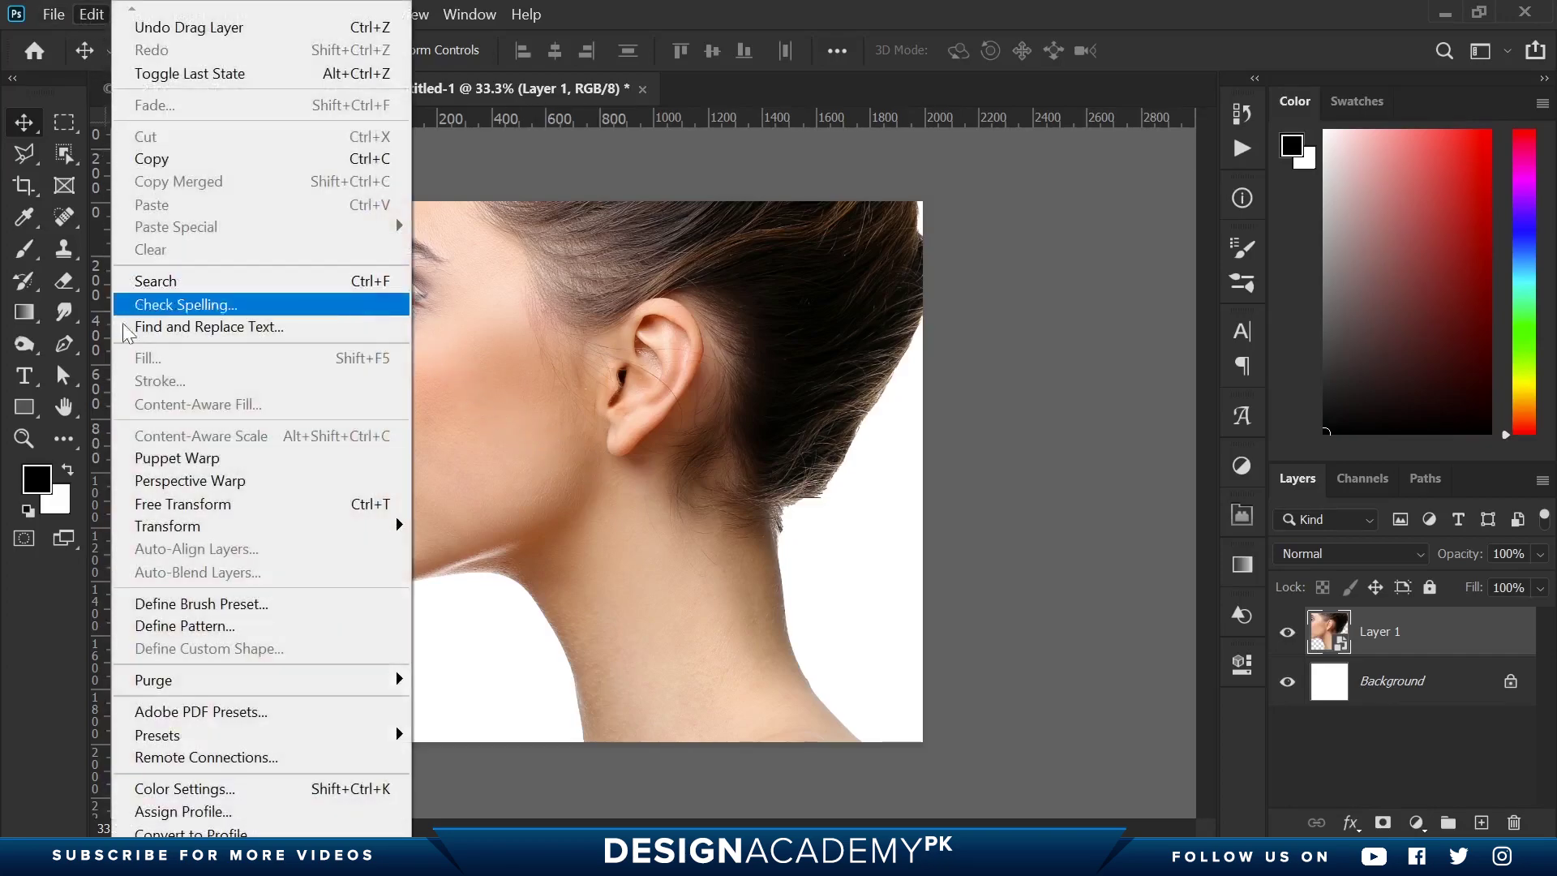
{"action": "mouse_move", "coordinate": [212, 527]}
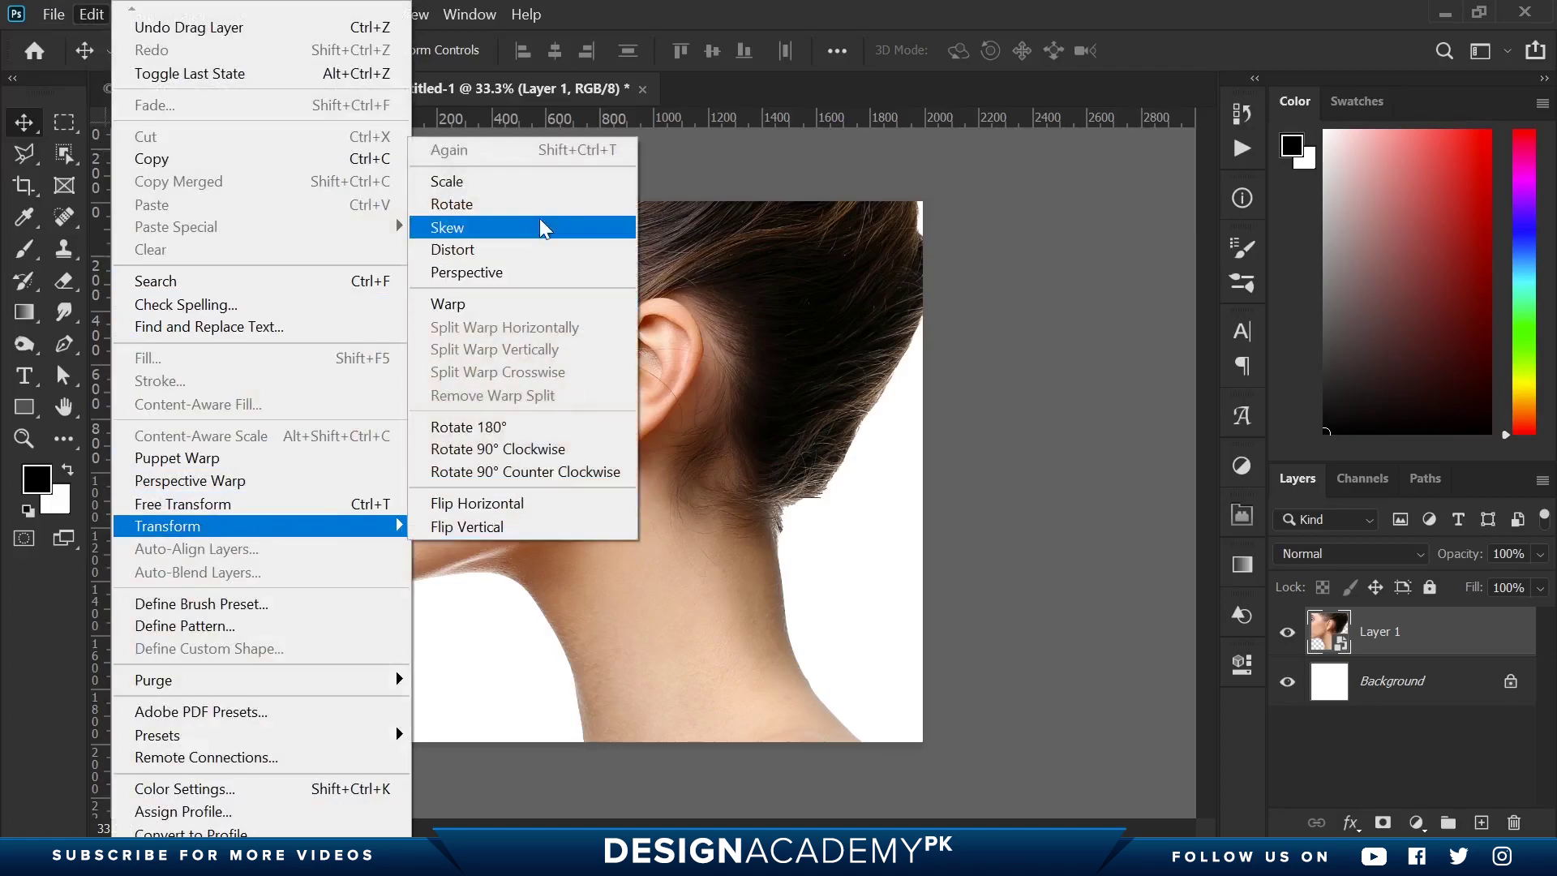
{"action": "left_click", "coordinate": [532, 191]}
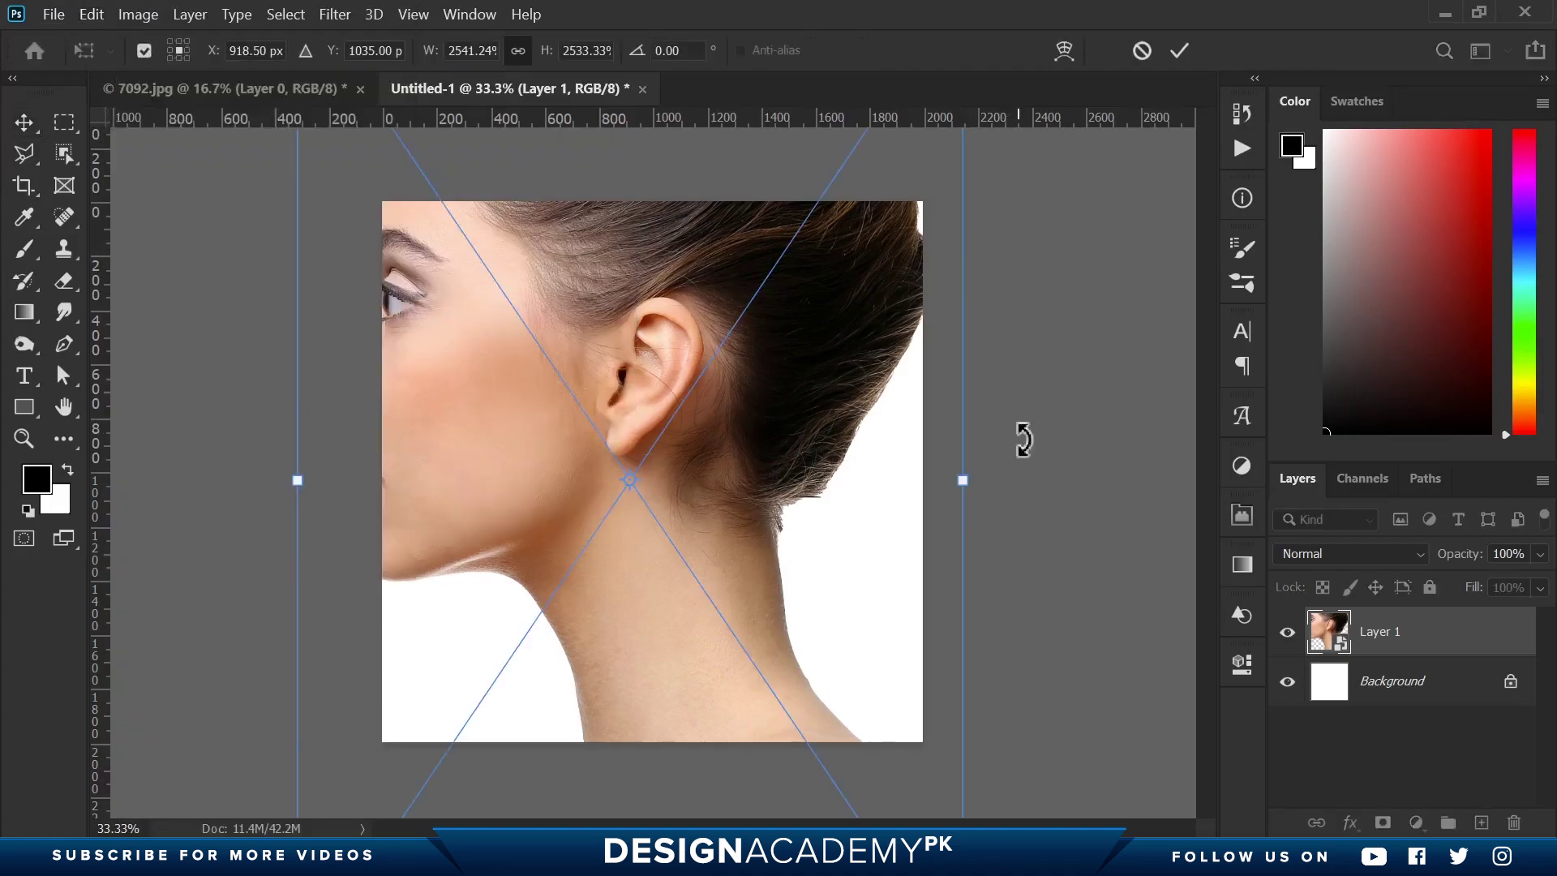
{"action": "left_click_drag", "start_coordinate": [698, 313], "coordinate": [729, 533]}
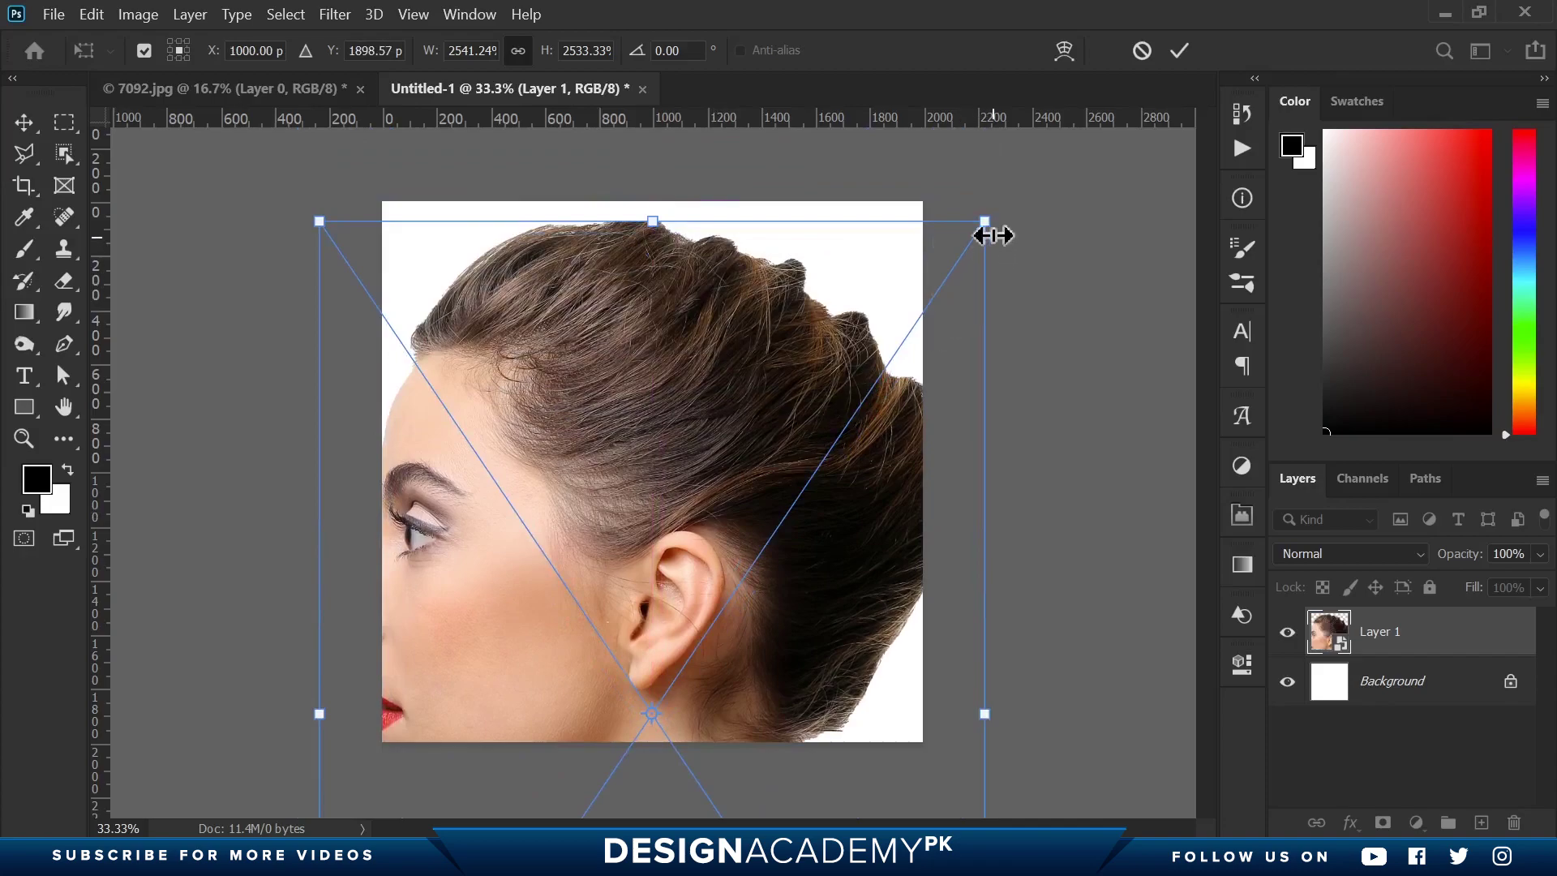
{"action": "left_click_drag", "start_coordinate": [985, 222], "coordinate": [779, 497]}
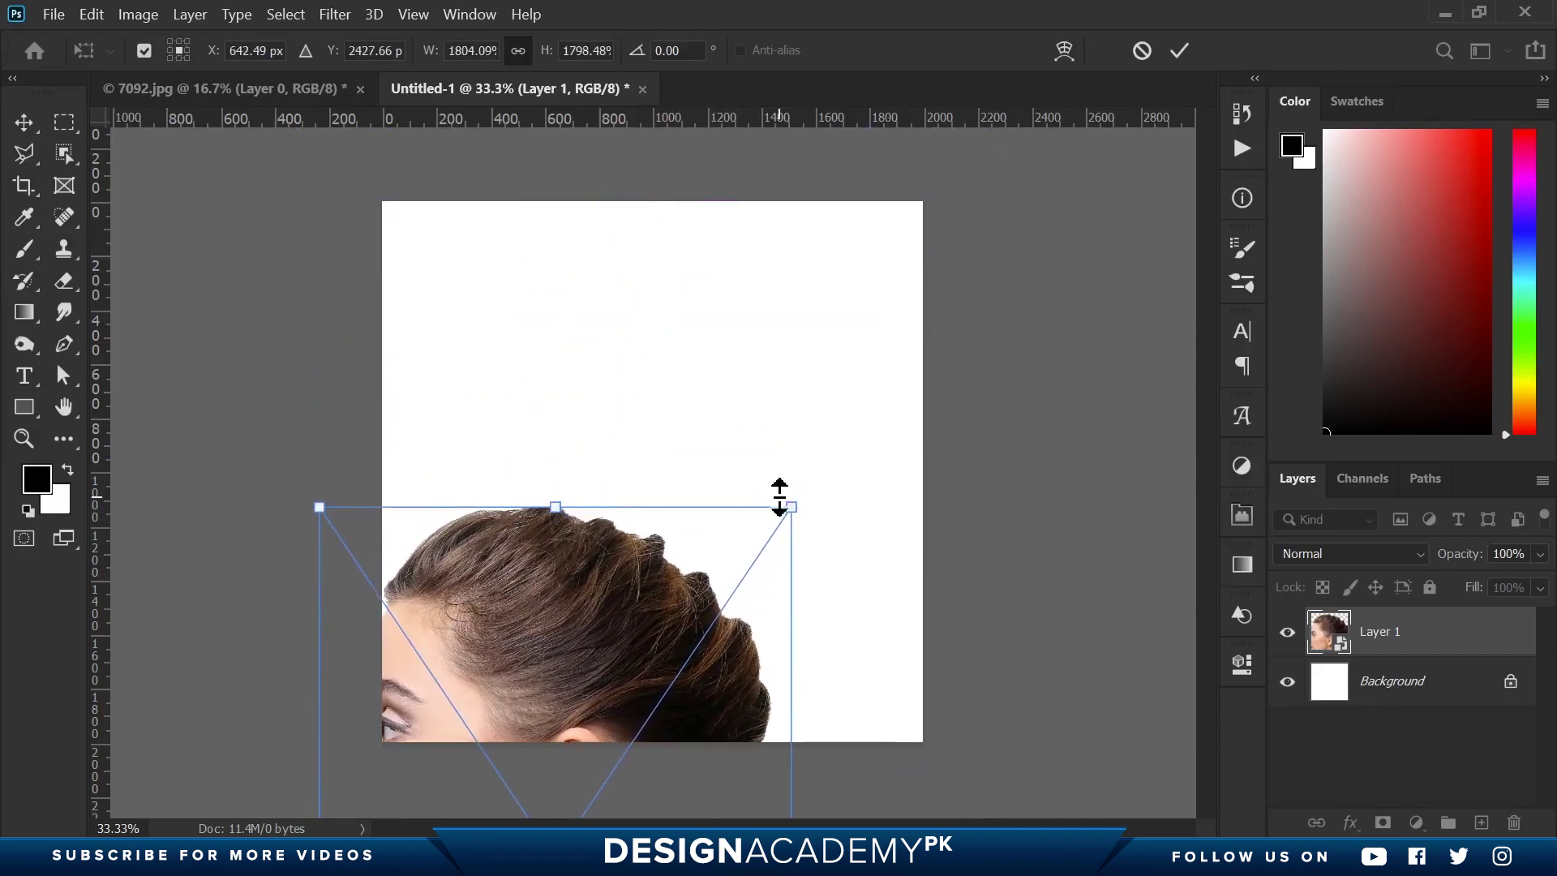
{"action": "left_click_drag", "start_coordinate": [636, 702], "coordinate": [741, 419]}
{"action": "left_click_drag", "start_coordinate": [886, 234], "coordinate": [829, 328]}
{"action": "left_click_drag", "start_coordinate": [770, 444], "coordinate": [801, 369]}
{"action": "left_click_drag", "start_coordinate": [864, 250], "coordinate": [805, 339]}
{"action": "left_click_drag", "start_coordinate": [714, 462], "coordinate": [740, 465]}
{"action": "left_click_drag", "start_coordinate": [829, 339], "coordinate": [868, 268]}
{"action": "left_click_drag", "start_coordinate": [779, 385], "coordinate": [754, 412]}
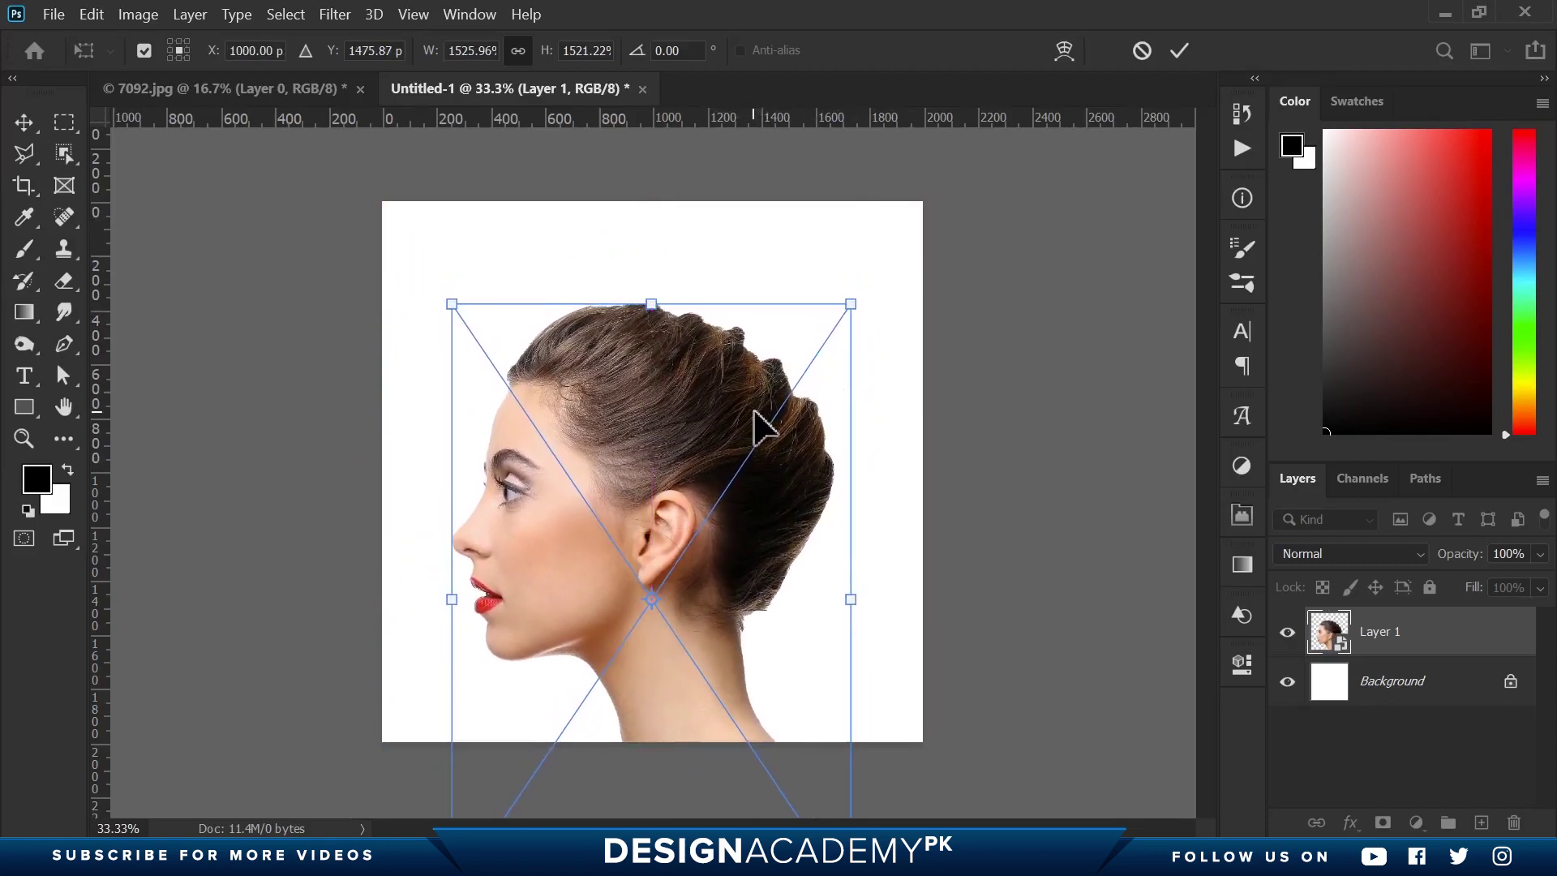
{"action": "left_click", "coordinate": [1178, 52]}
{"action": "key", "text": "ctrl+0"}
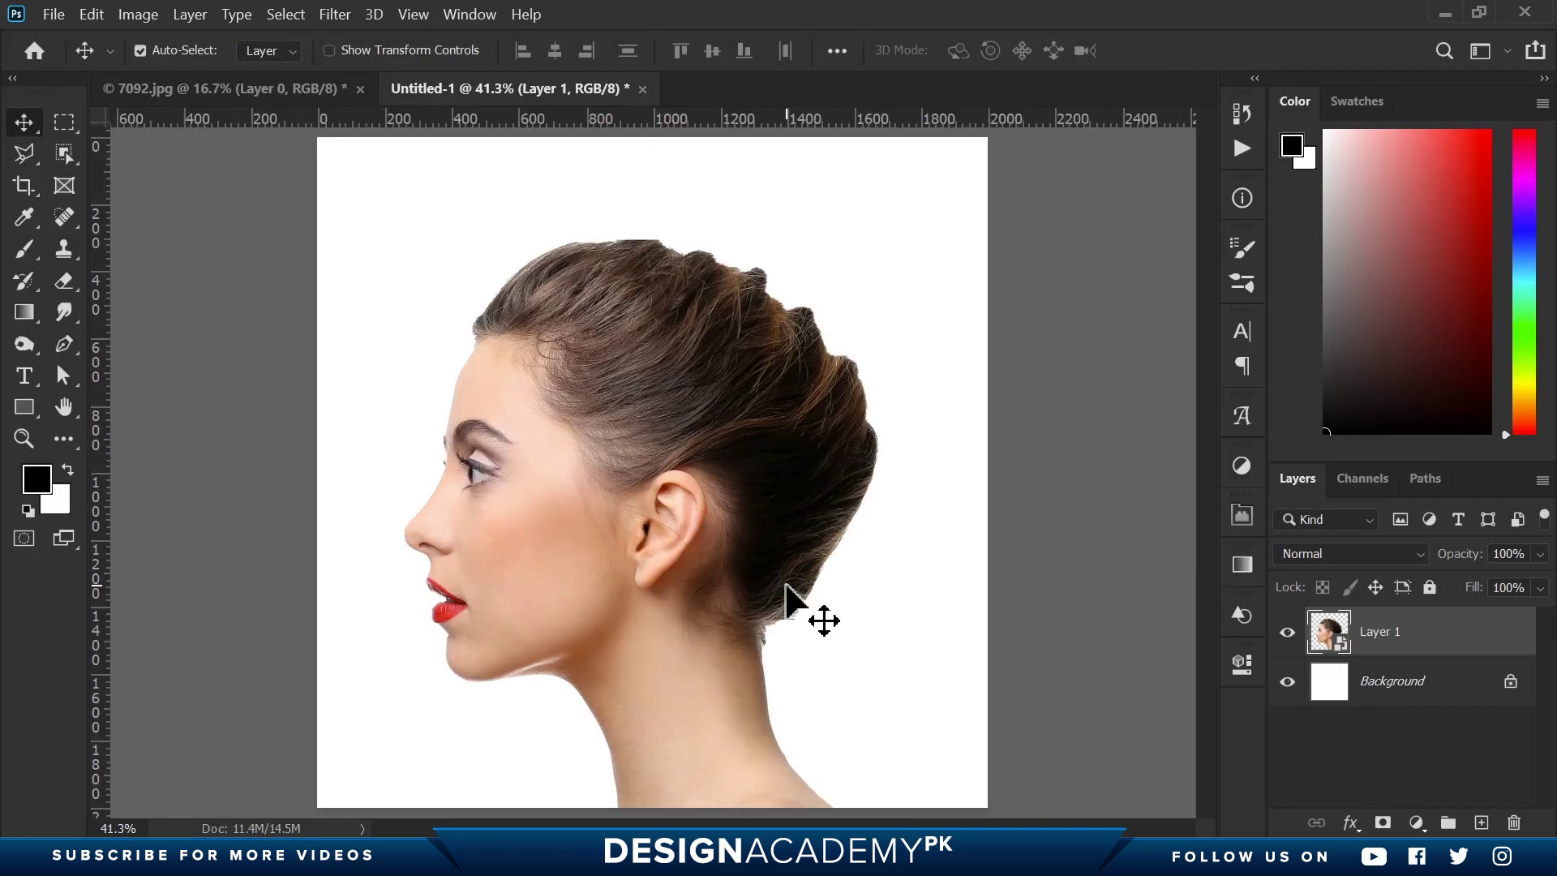
Add a Black & White adjustment layer with the default preset above the woman's layer
{"action": "left_click", "coordinate": [1417, 823]}
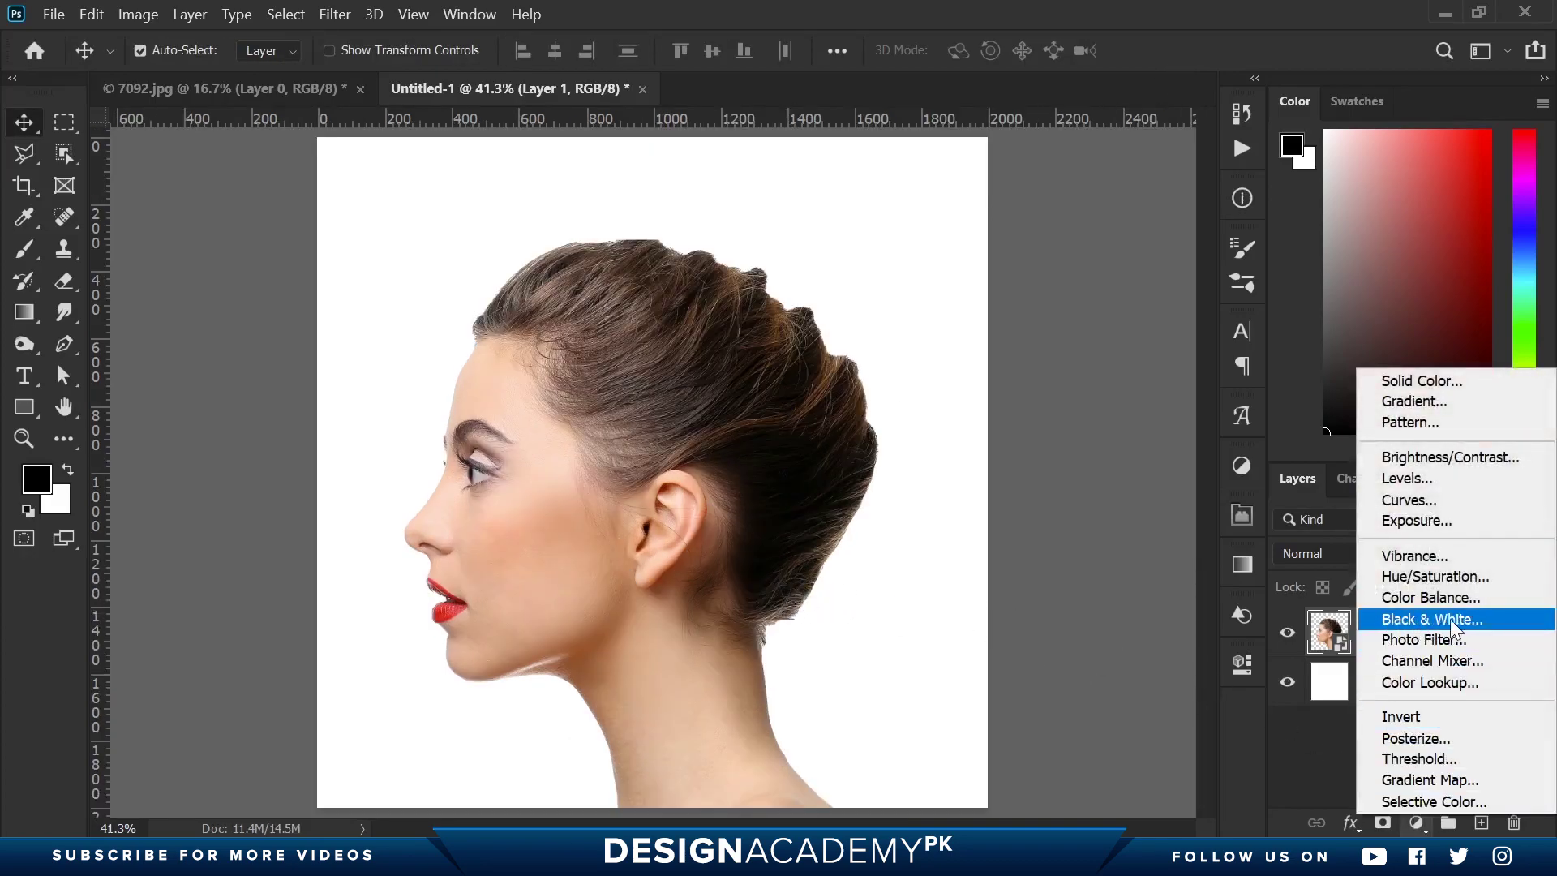
{"action": "left_click", "coordinate": [1416, 620]}
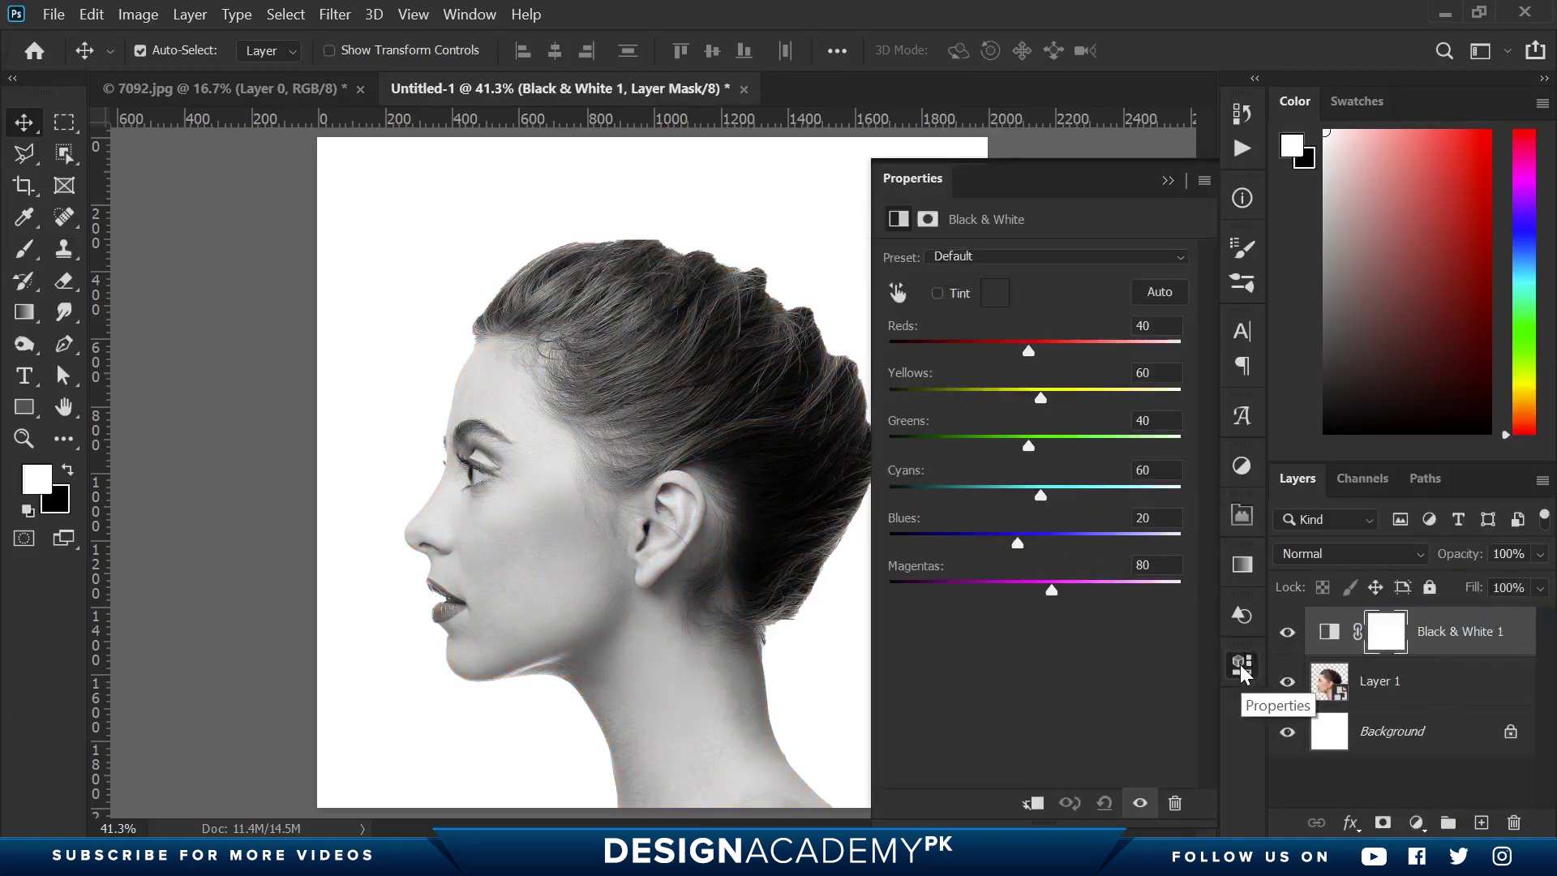
{"action": "left_click", "coordinate": [1242, 667]}
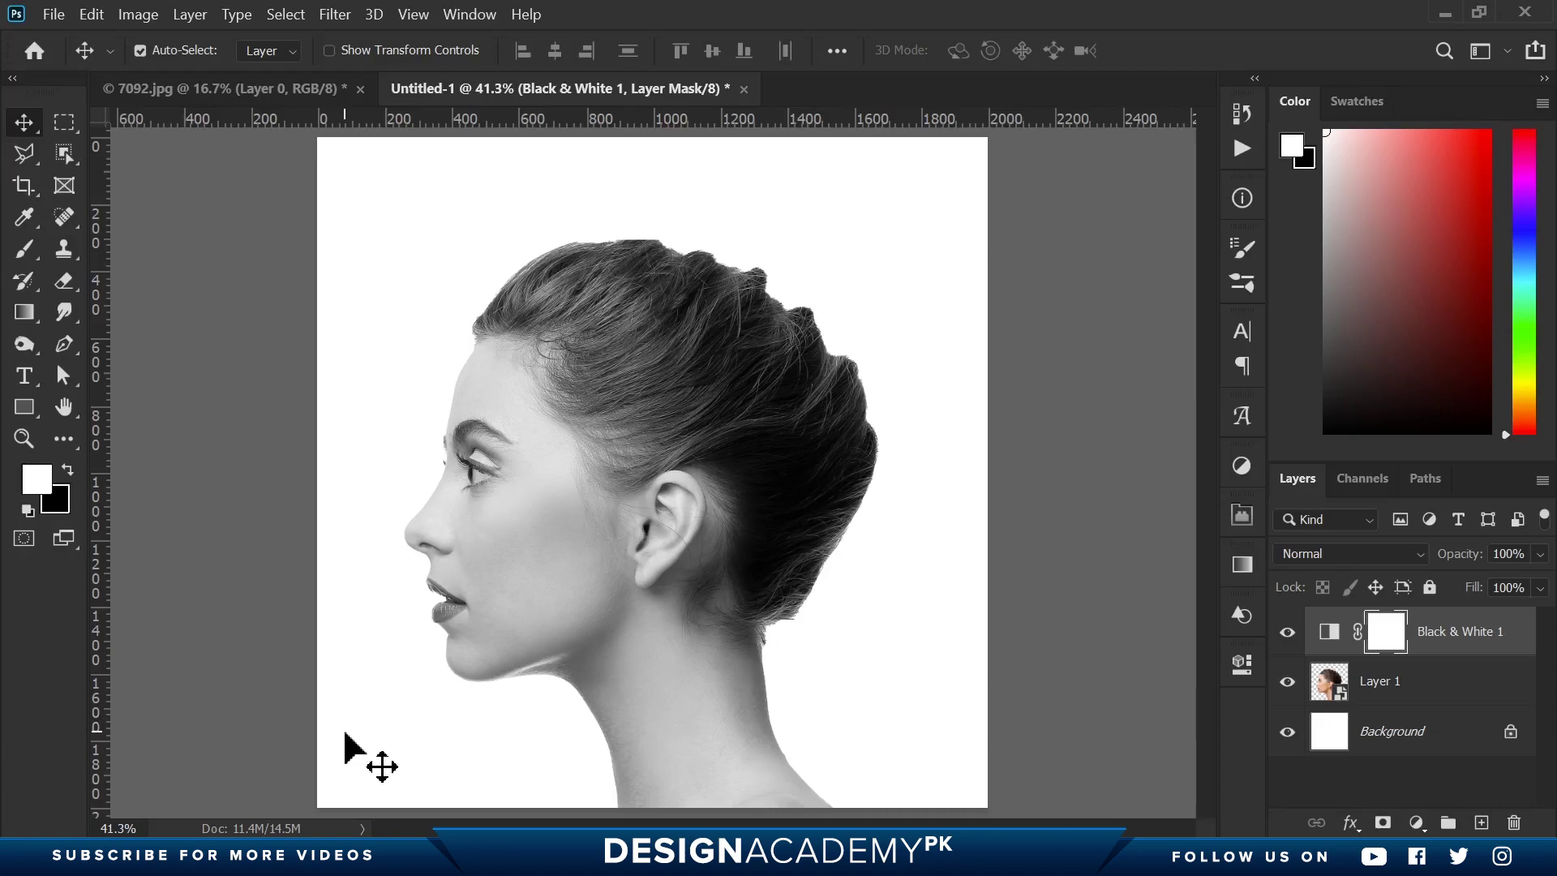
Place the chicago-4140659_1920 image from the file folder into the document and enlarge it to about 494% over the head
{"action": "mouse_move", "coordinate": [262, 856]}
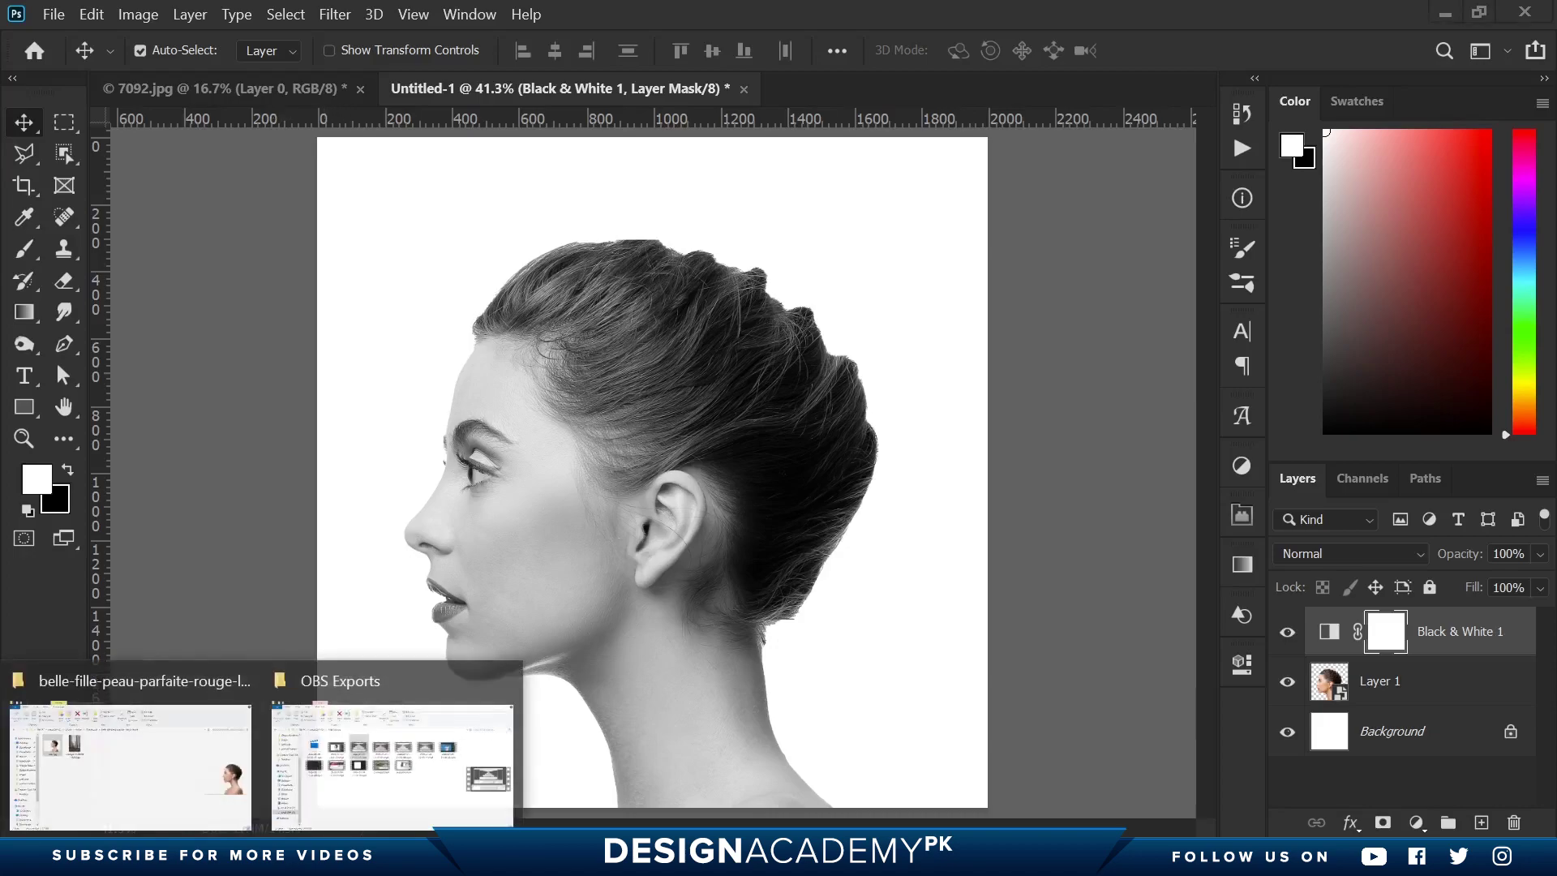
{"action": "left_click", "coordinate": [173, 793]}
{"action": "left_click_drag", "start_coordinate": [417, 280], "coordinate": [684, 459]}
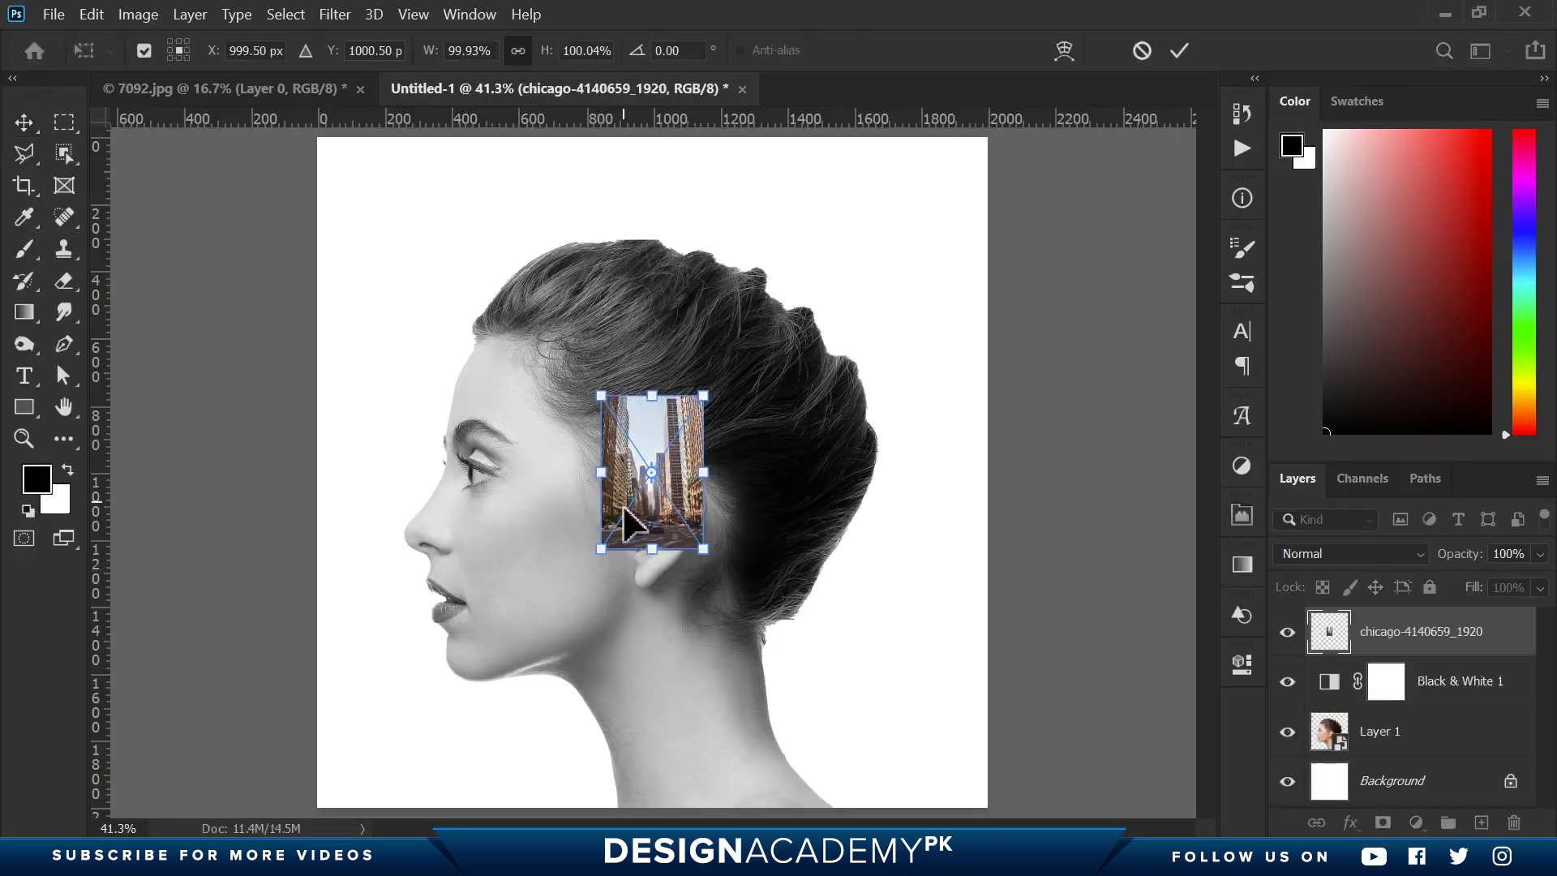
{"action": "left_click_drag", "start_coordinate": [698, 552], "coordinate": [920, 867]}
{"action": "left_click_drag", "start_coordinate": [596, 390], "coordinate": [273, 215]}
{"action": "left_click_drag", "start_coordinate": [685, 497], "coordinate": [665, 551]}
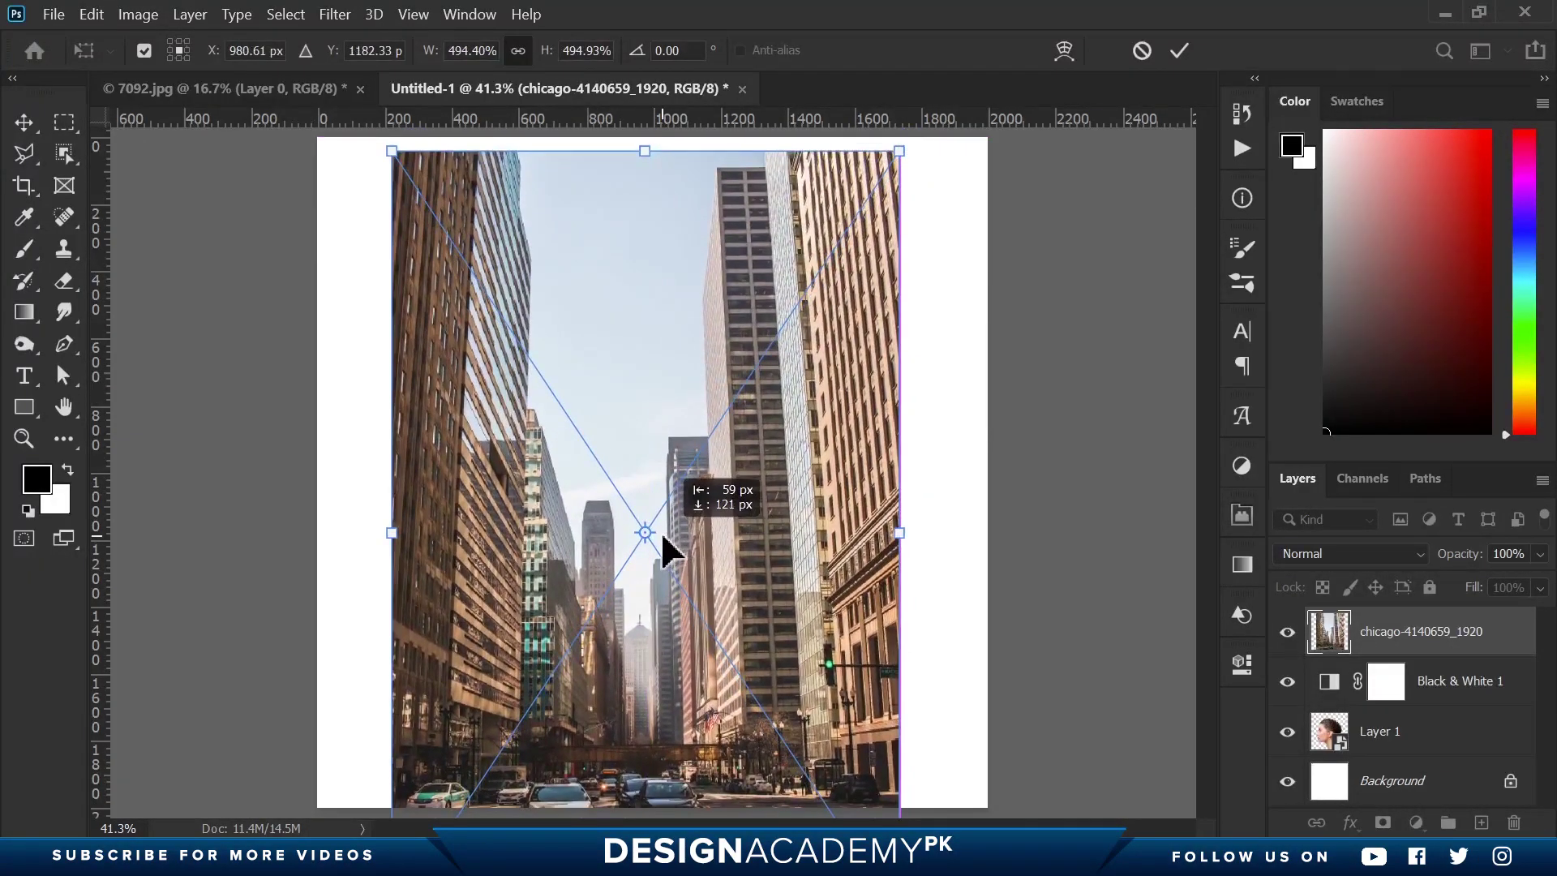
Lower the city image's opacity to 47% and fit it to the head's width at about 465% scale
{"action": "left_click_drag", "start_coordinate": [1460, 558], "coordinate": [1390, 574]}
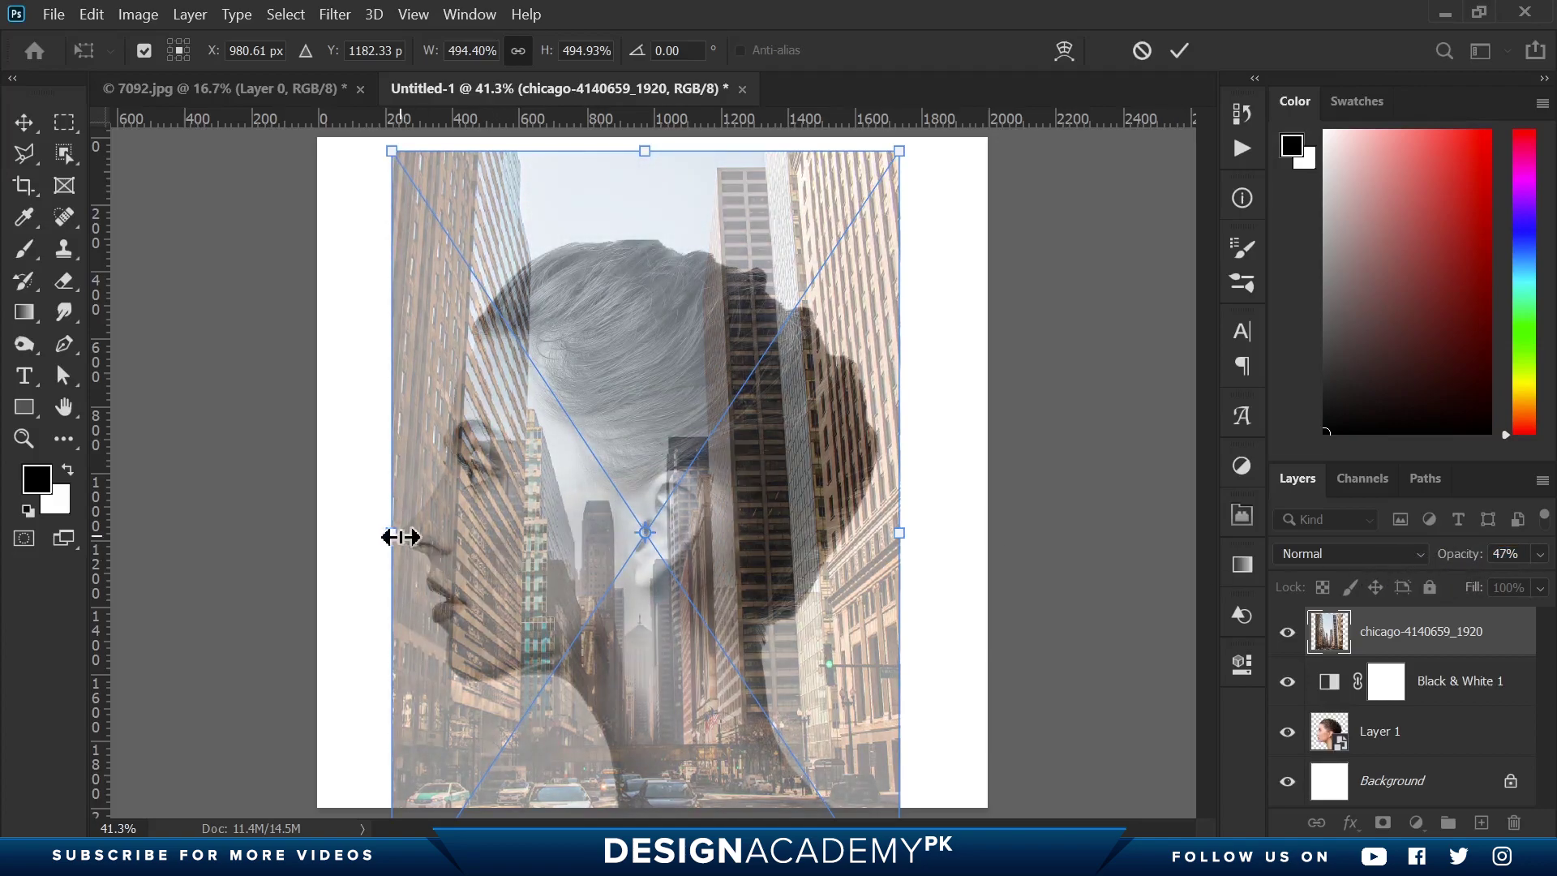
{"action": "left_click_drag", "start_coordinate": [399, 537], "coordinate": [404, 535]}
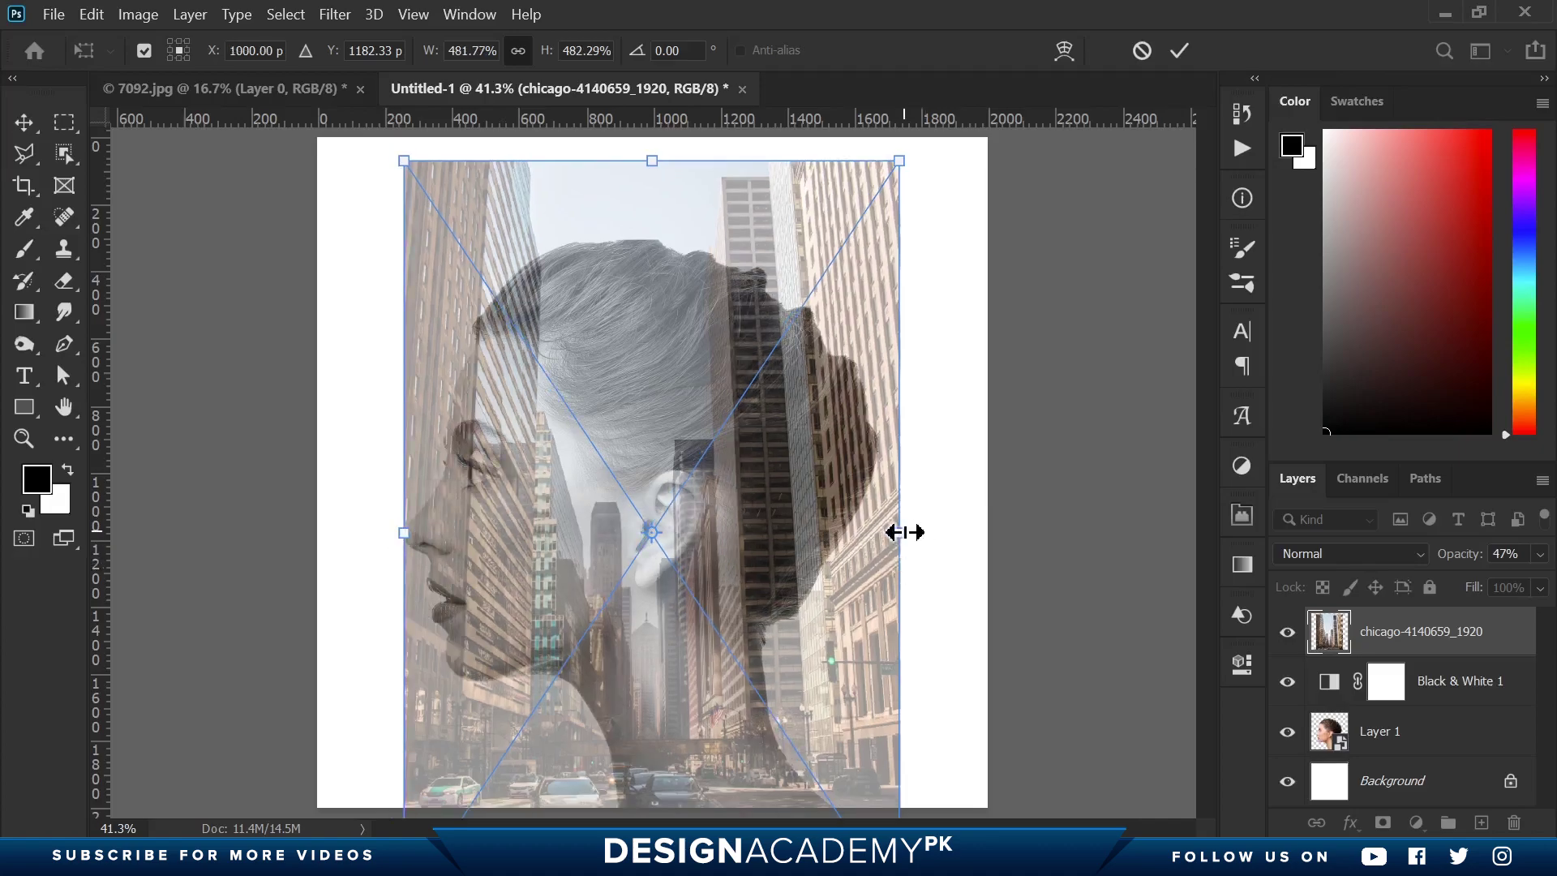
{"action": "left_click_drag", "start_coordinate": [898, 533], "coordinate": [887, 532]}
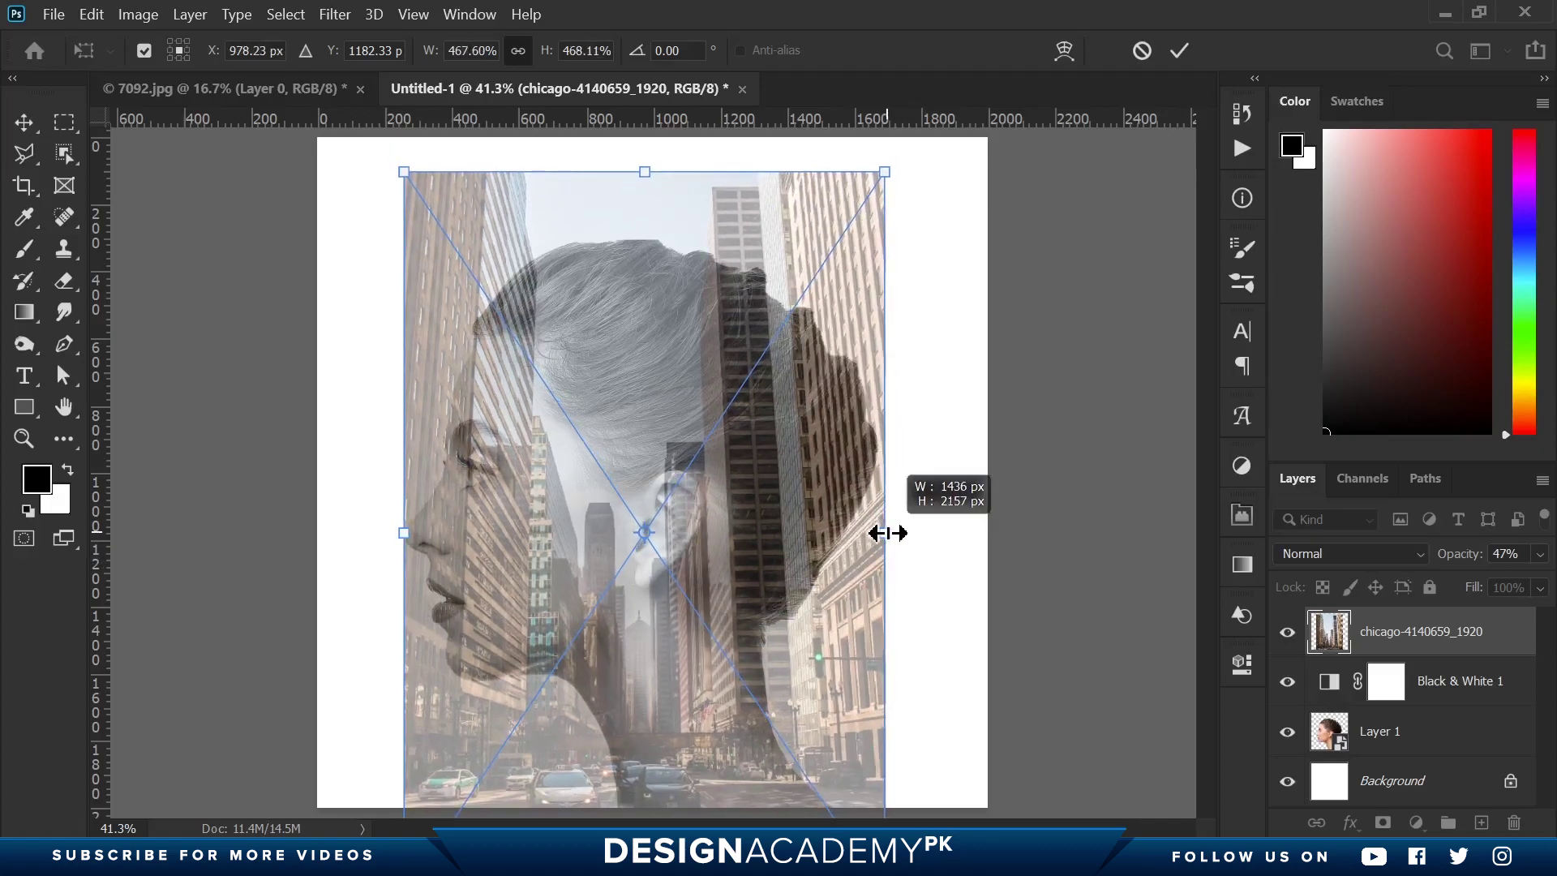
{"action": "mouse_move", "coordinate": [785, 601]}
{"action": "left_mouse_down"}
{"action": "mouse_move", "coordinate": [783, 562]}
{"action": "mouse_move", "coordinate": [785, 580]}
{"action": "left_mouse_up"}
{"action": "left_click_drag", "start_coordinate": [647, 154], "coordinate": [634, 151]}
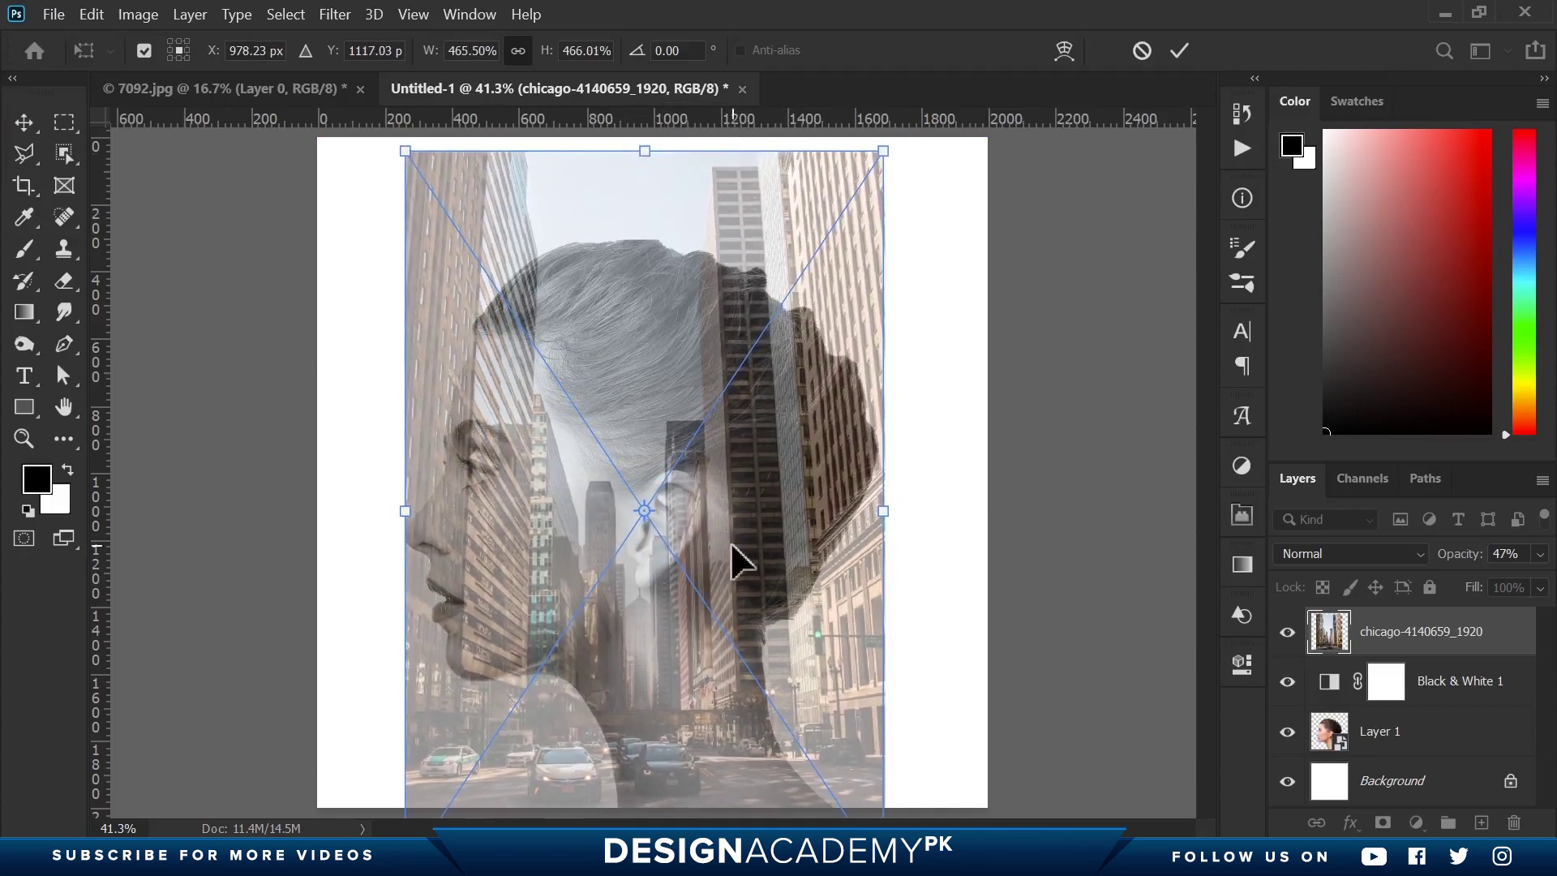
{"action": "left_click", "coordinate": [1178, 54]}
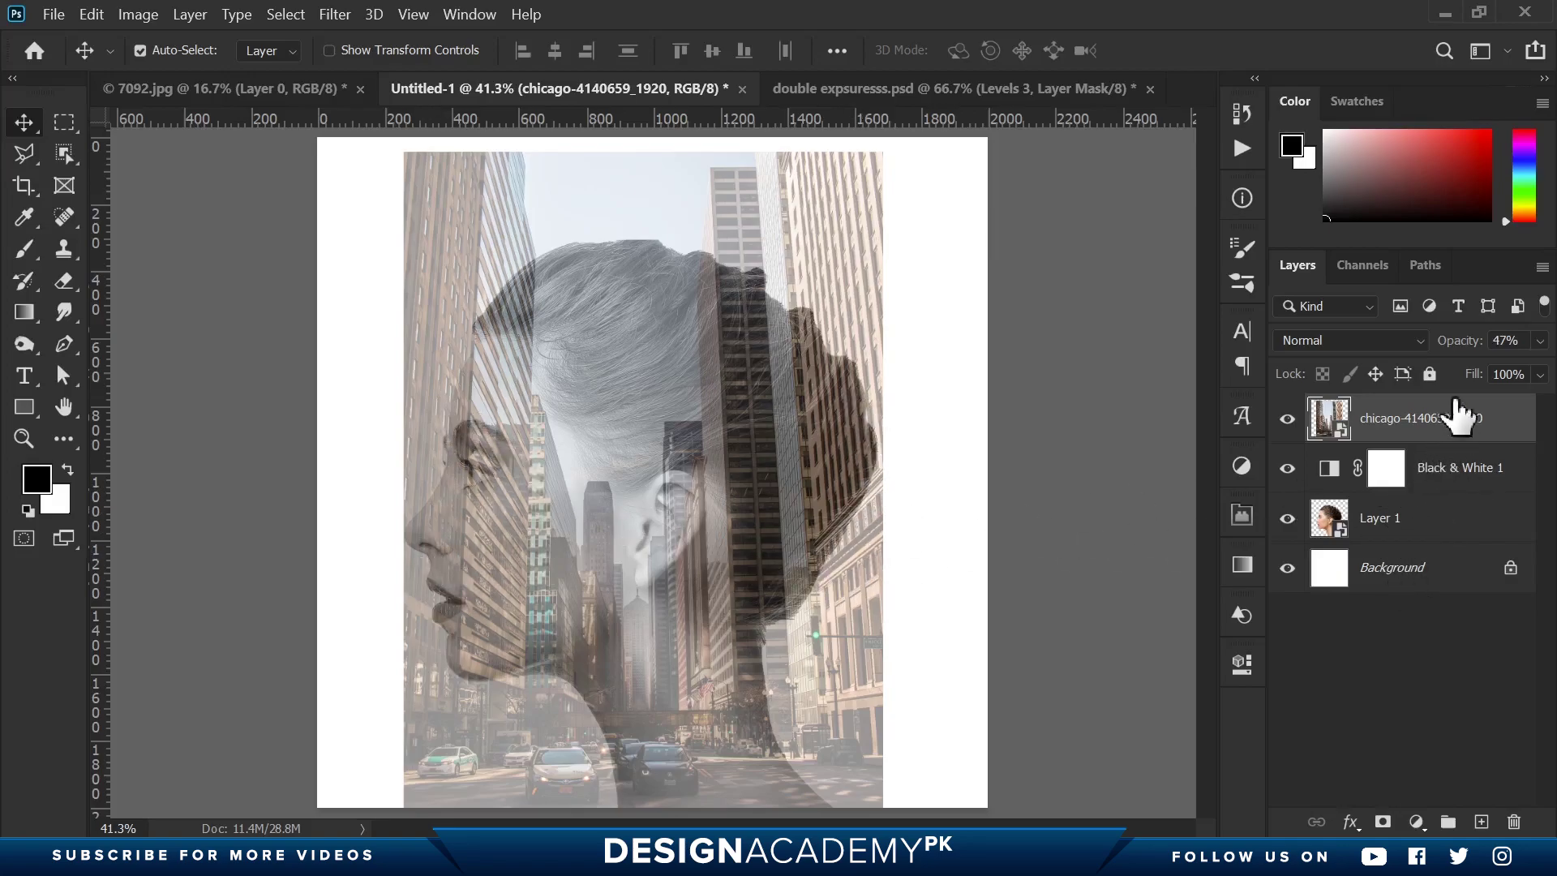
Restore the city layer's opacity to 100% and set its blend mode to Screen
{"action": "left_click_drag", "start_coordinate": [1454, 356], "coordinate": [1545, 347]}
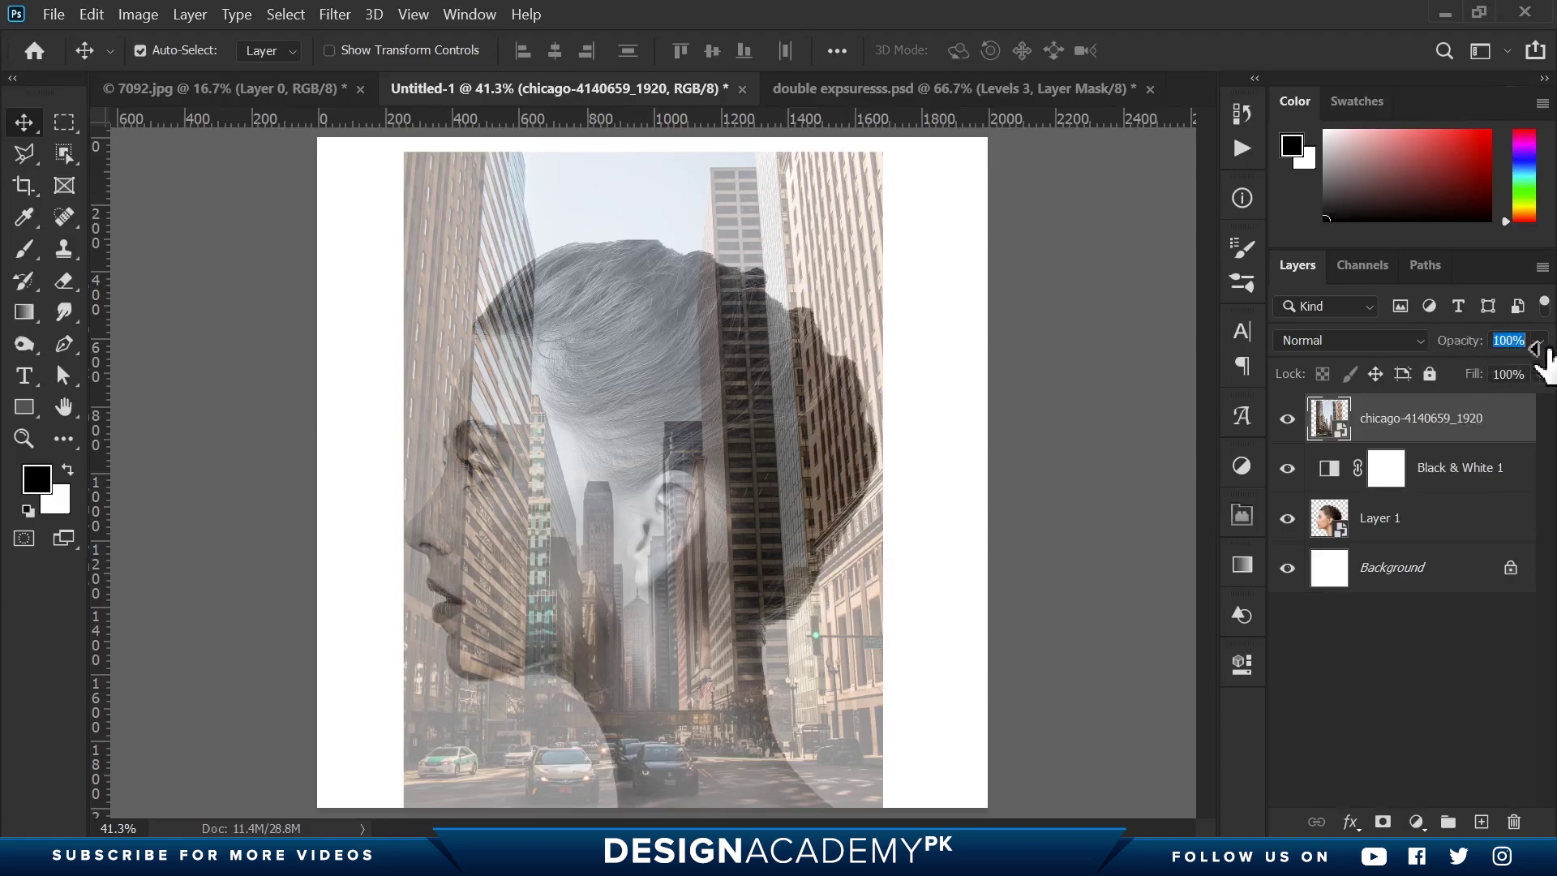
{"action": "left_click", "coordinate": [1342, 340]}
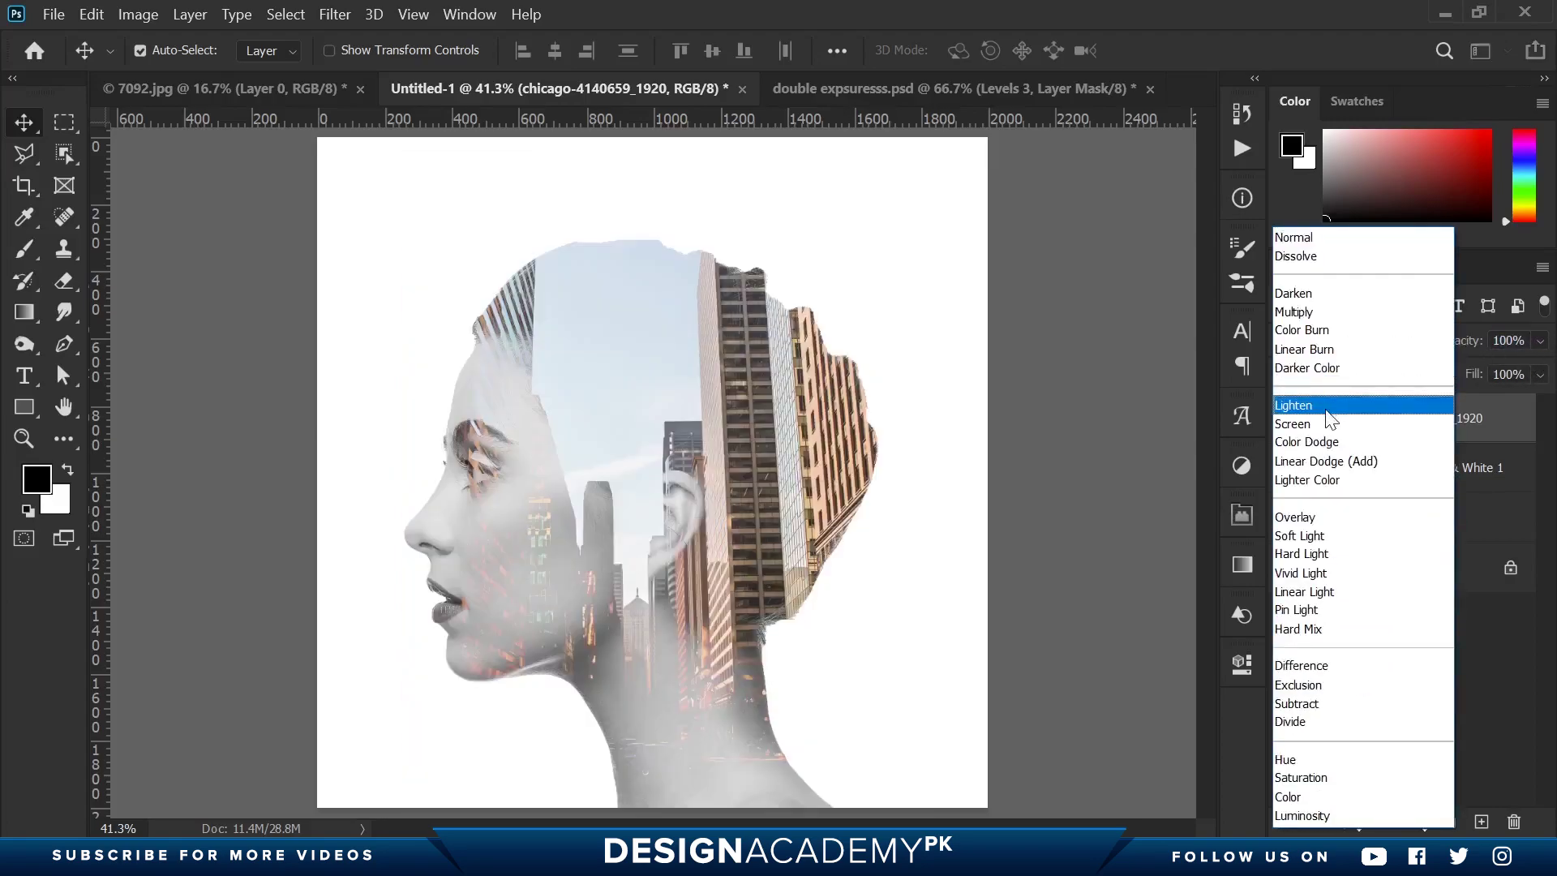
{"action": "left_click", "coordinate": [1319, 421]}
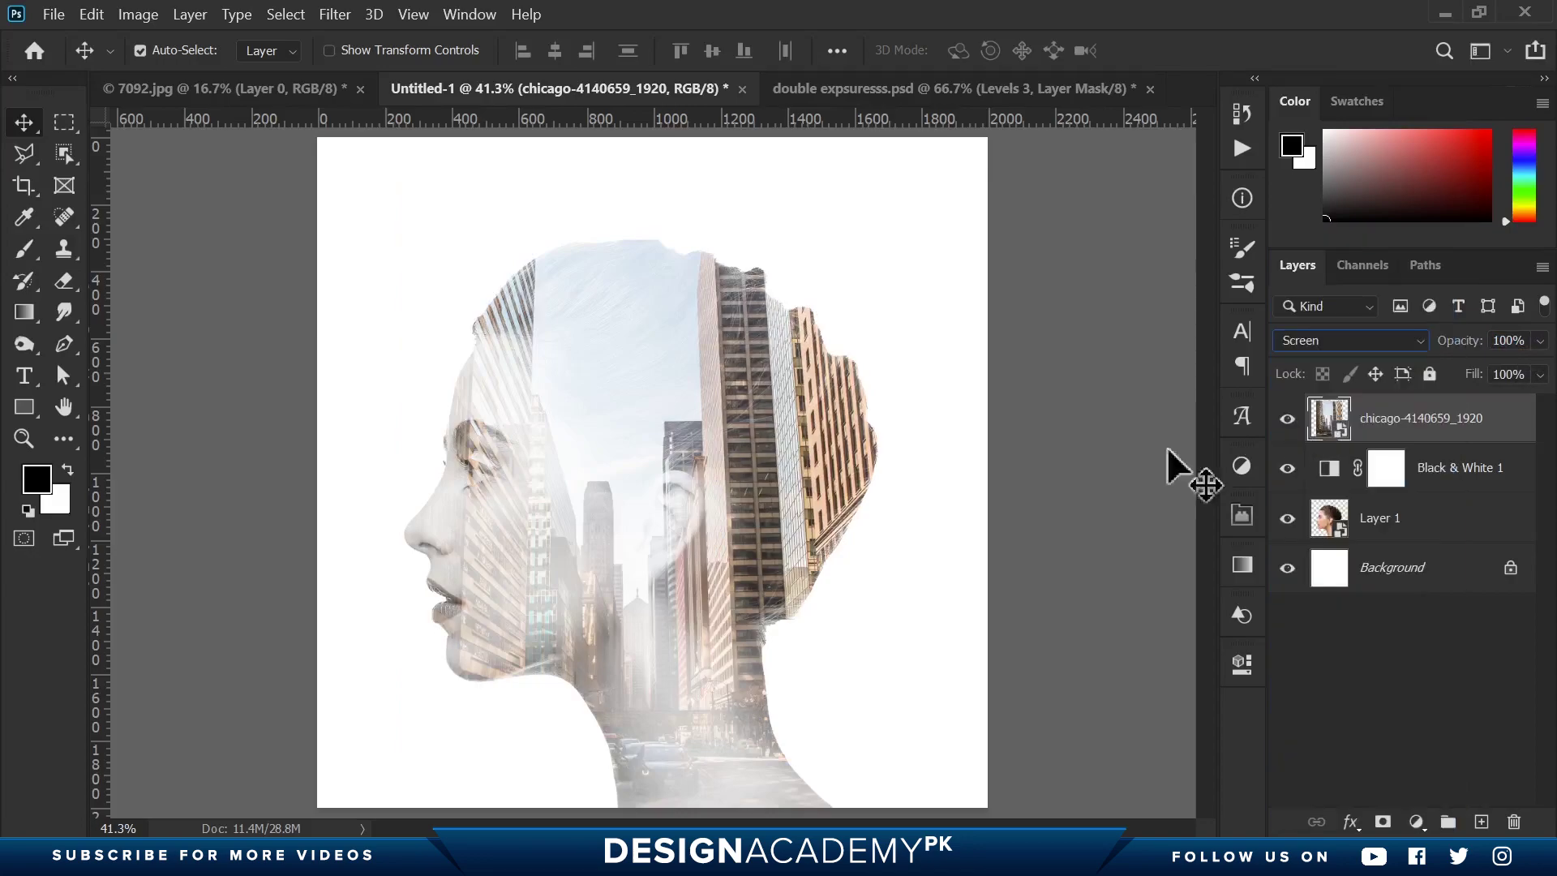
Add a Black & White adjustment layer with the default preset above the city layer
{"action": "left_click", "coordinate": [1417, 823]}
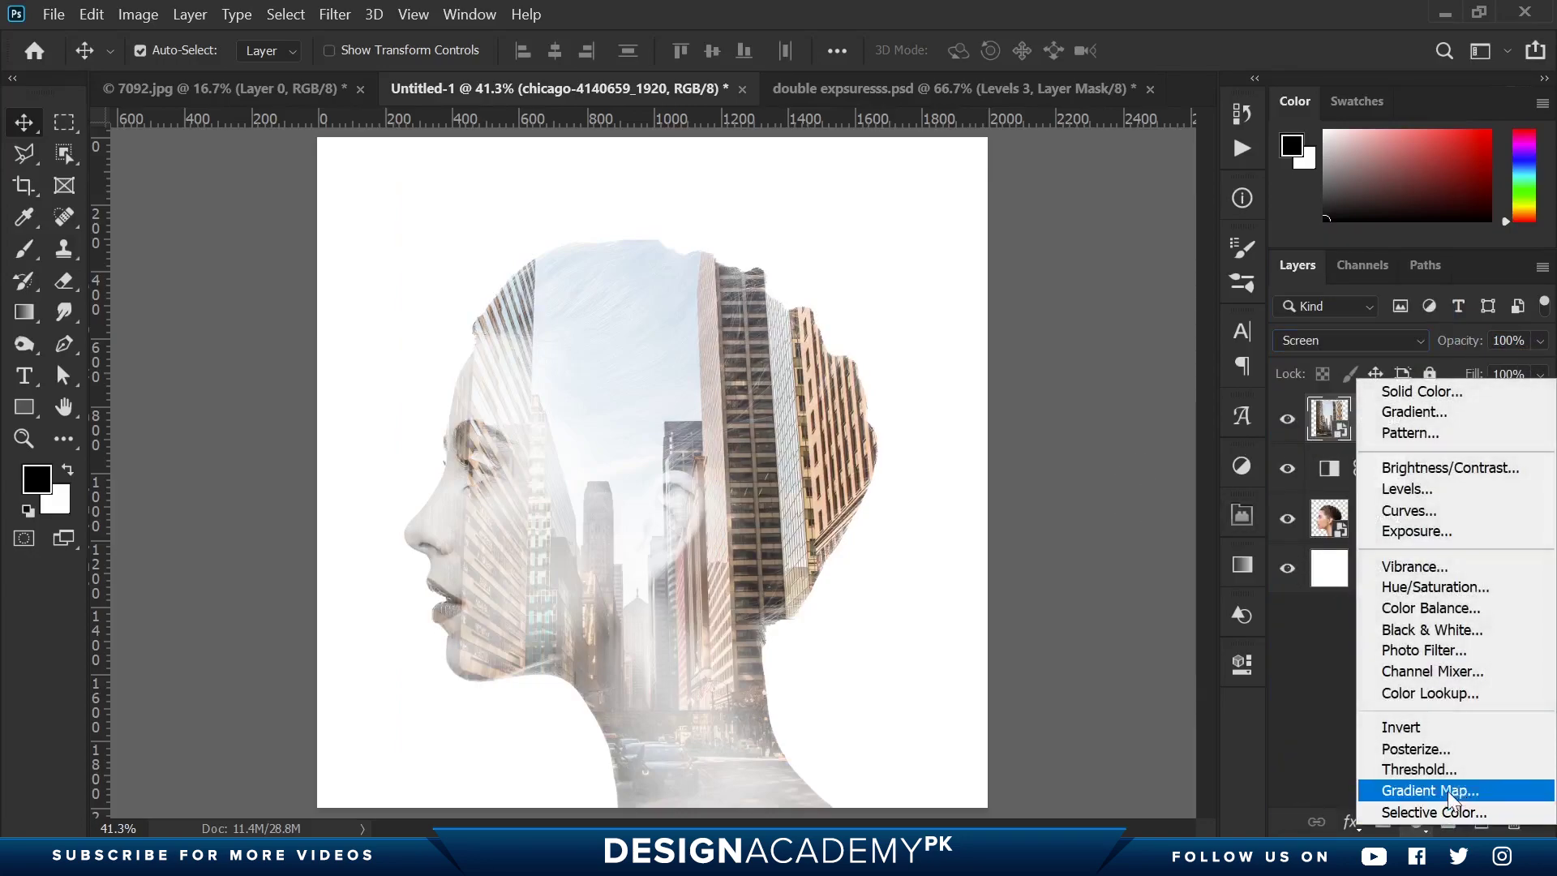
{"action": "left_click", "coordinate": [1452, 631]}
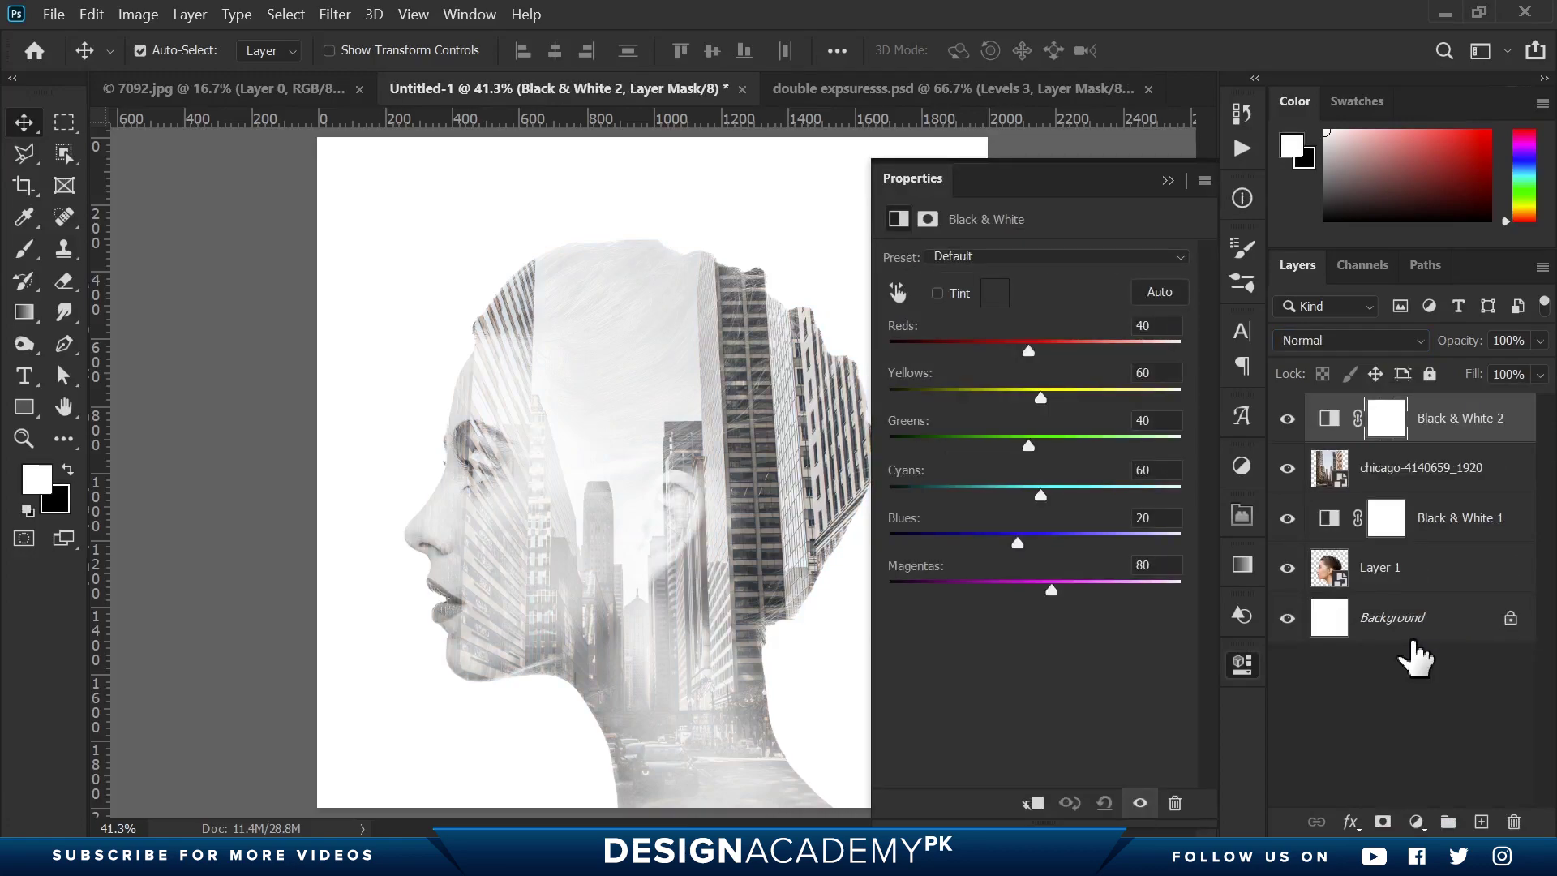
{"action": "left_click", "coordinate": [1244, 665]}
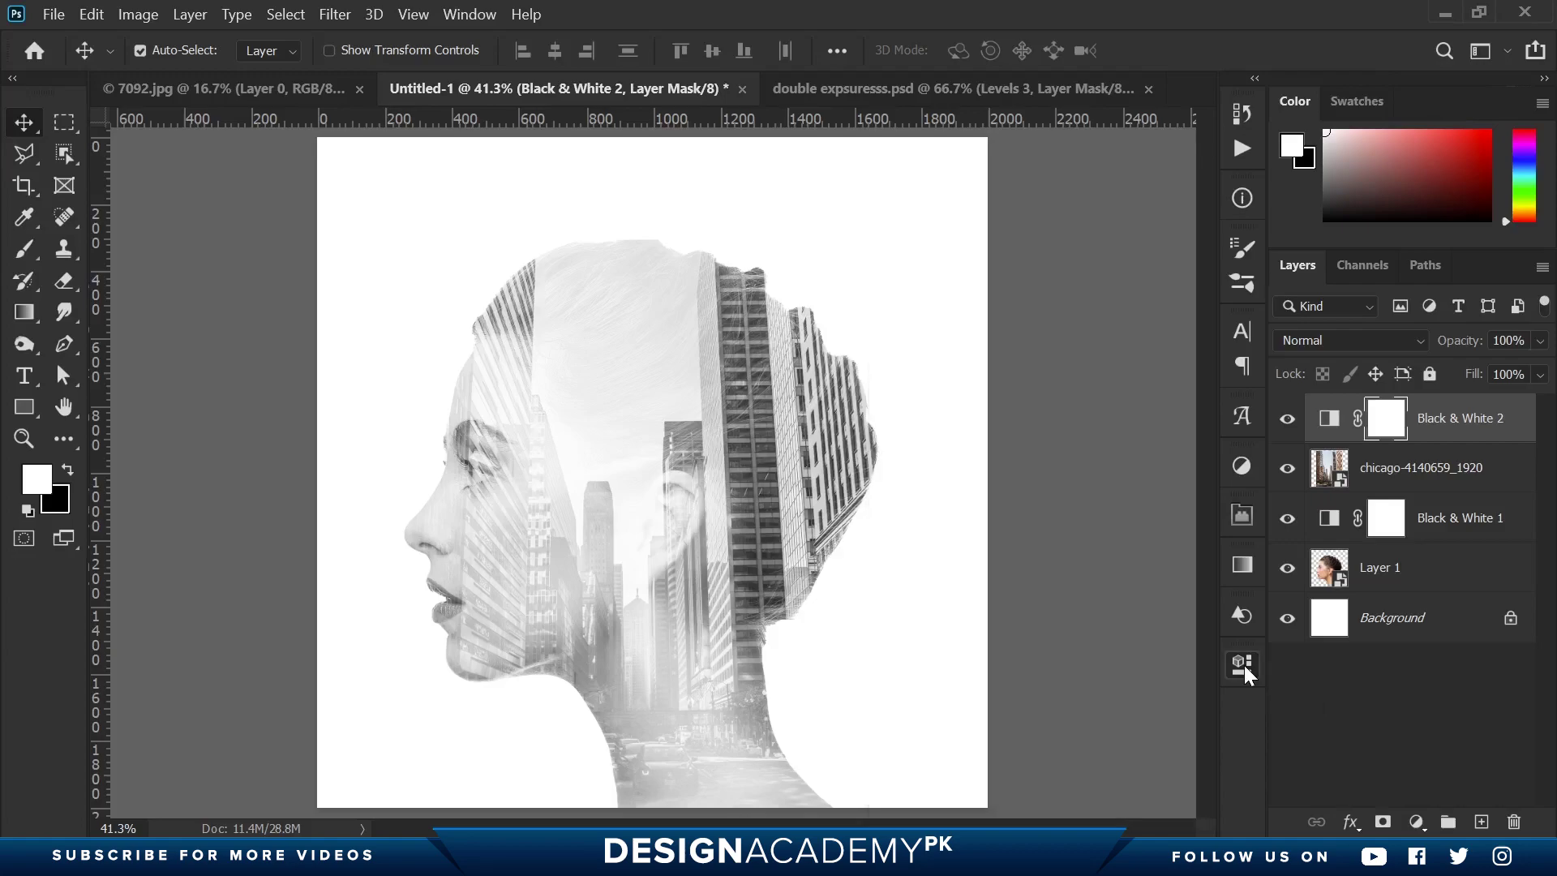
Clip the upper Black & White adjustment to the city layer and add a Levels adjustment clipped to the same layer
{"action": "right_click", "coordinate": [1465, 425]}
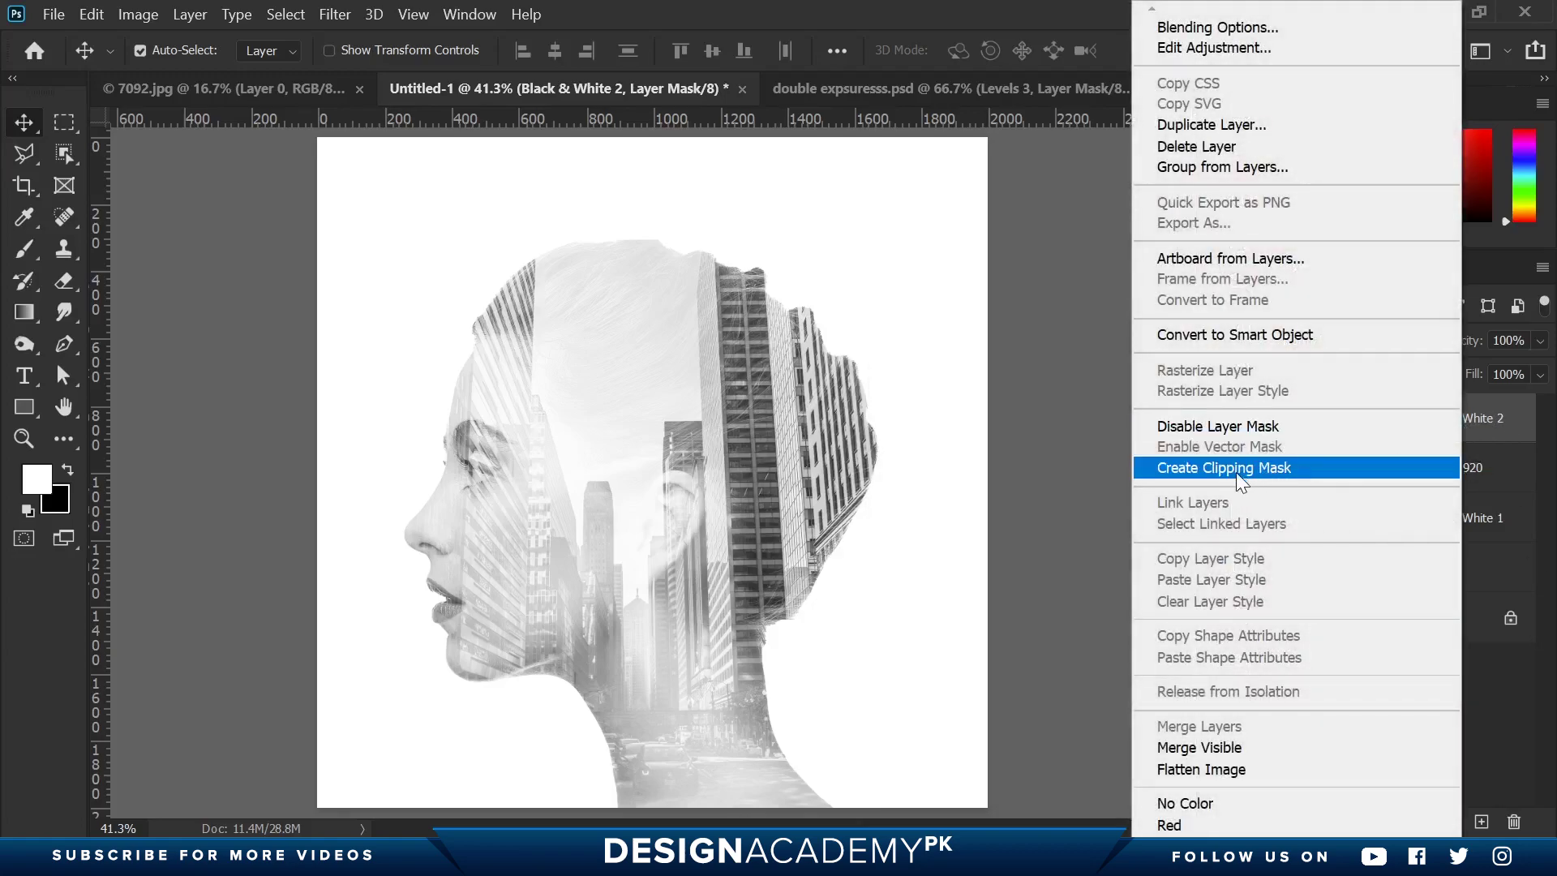
{"action": "left_click", "coordinate": [1237, 473]}
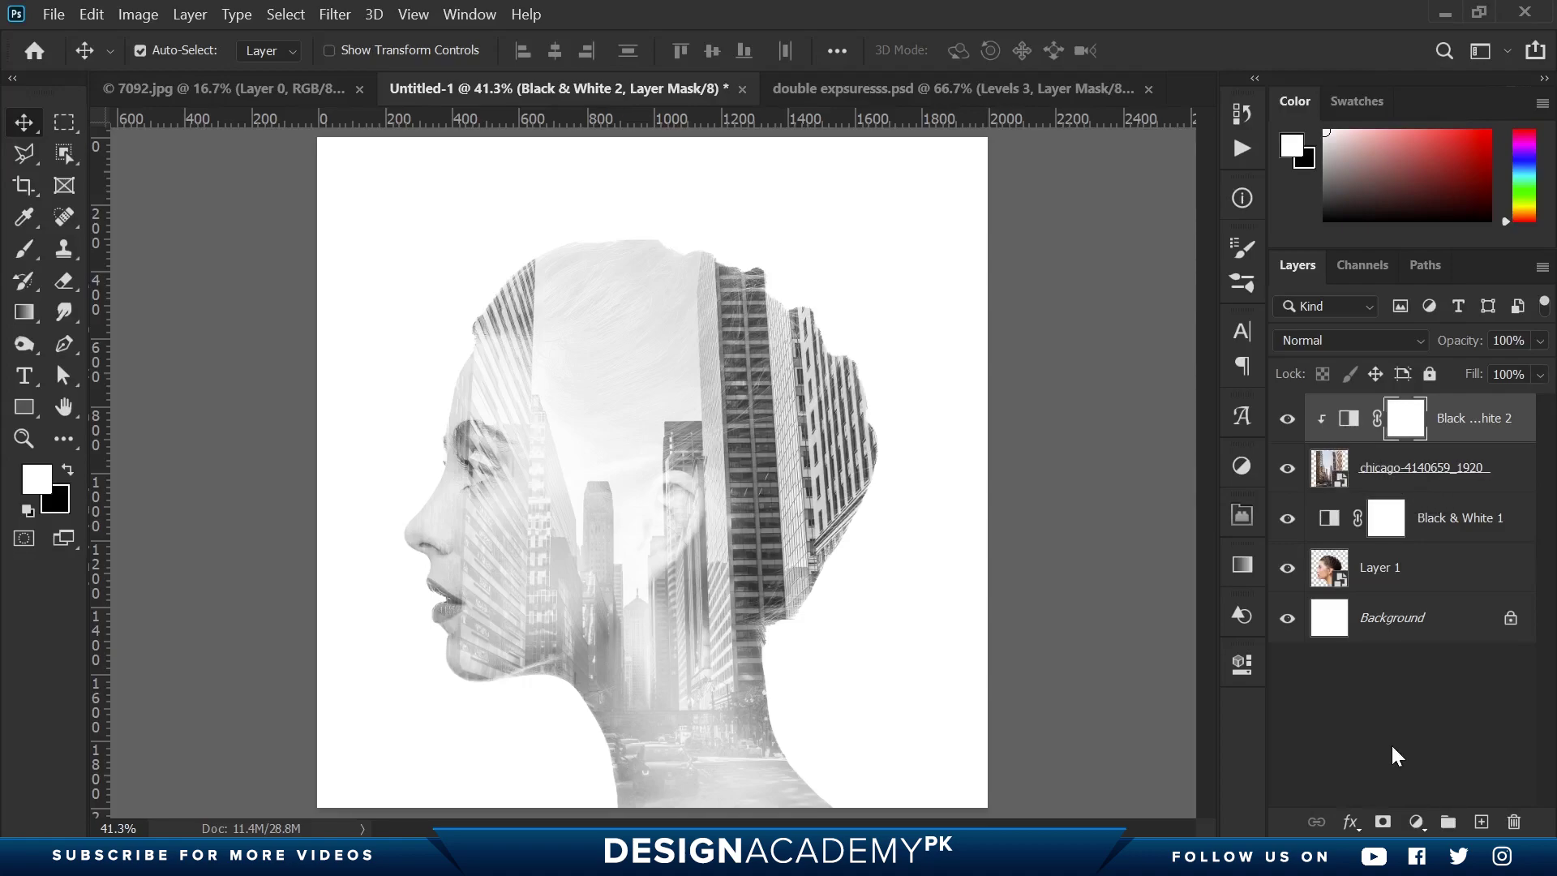
{"action": "left_click", "coordinate": [1417, 824]}
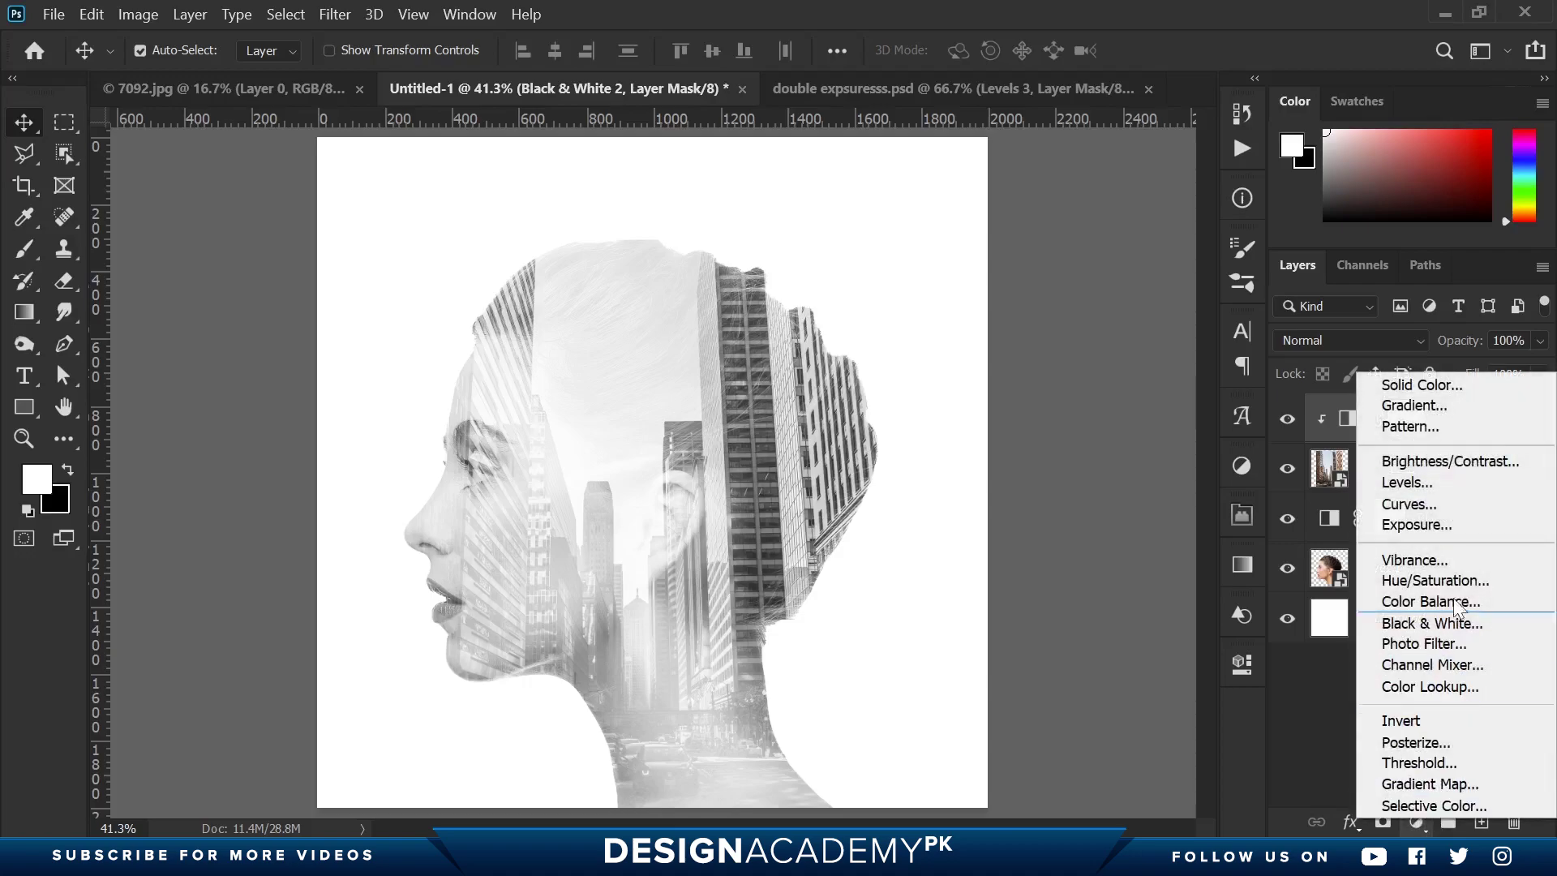
{"action": "left_click", "coordinate": [1401, 489]}
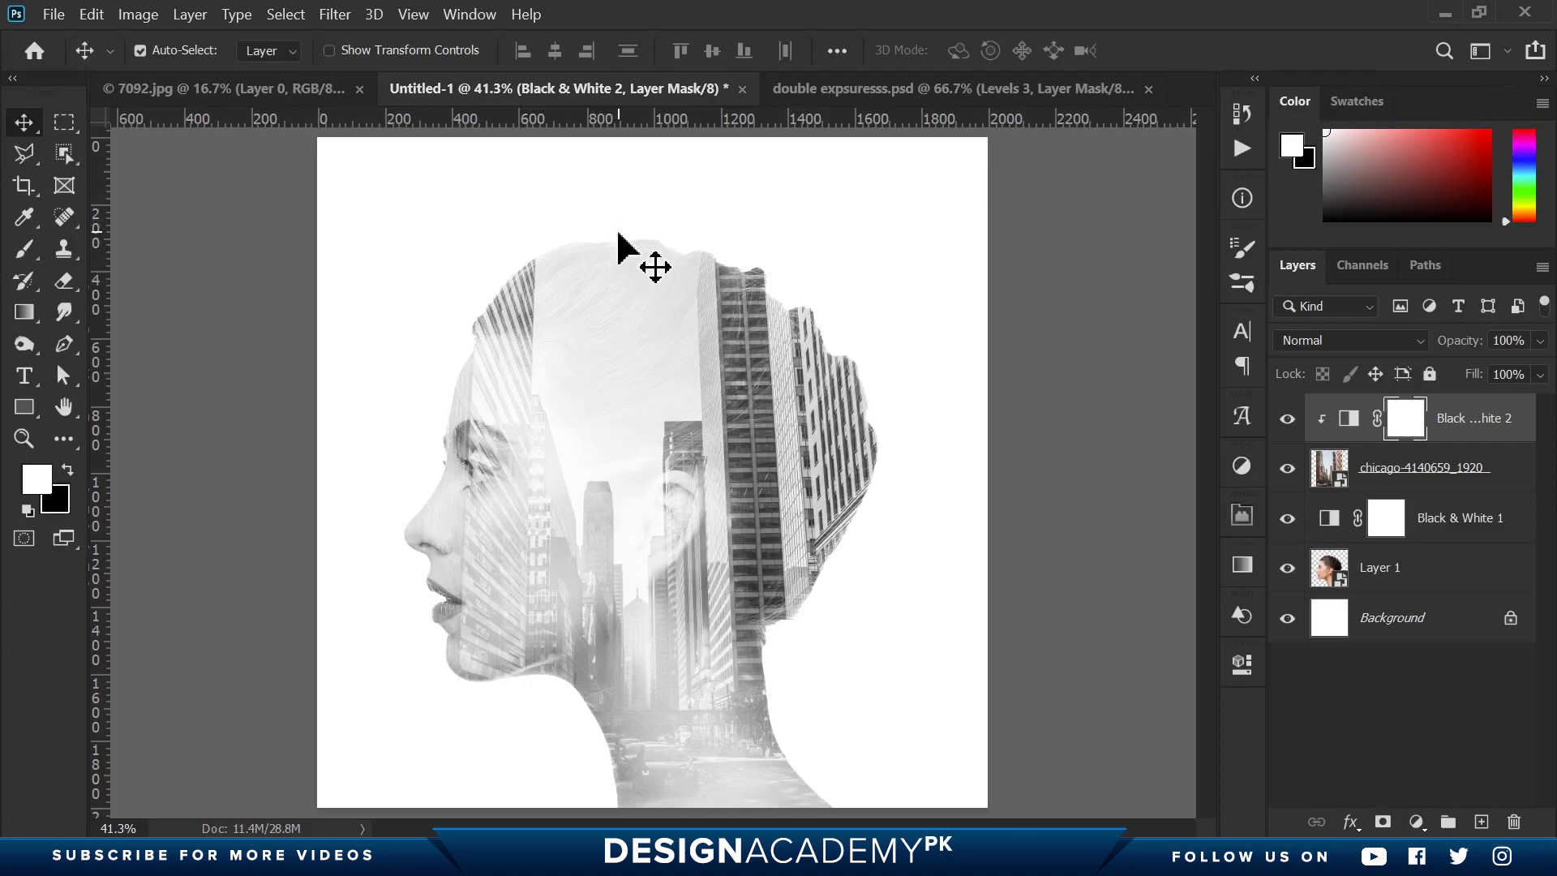
{"action": "left_click", "coordinate": [1416, 821]}
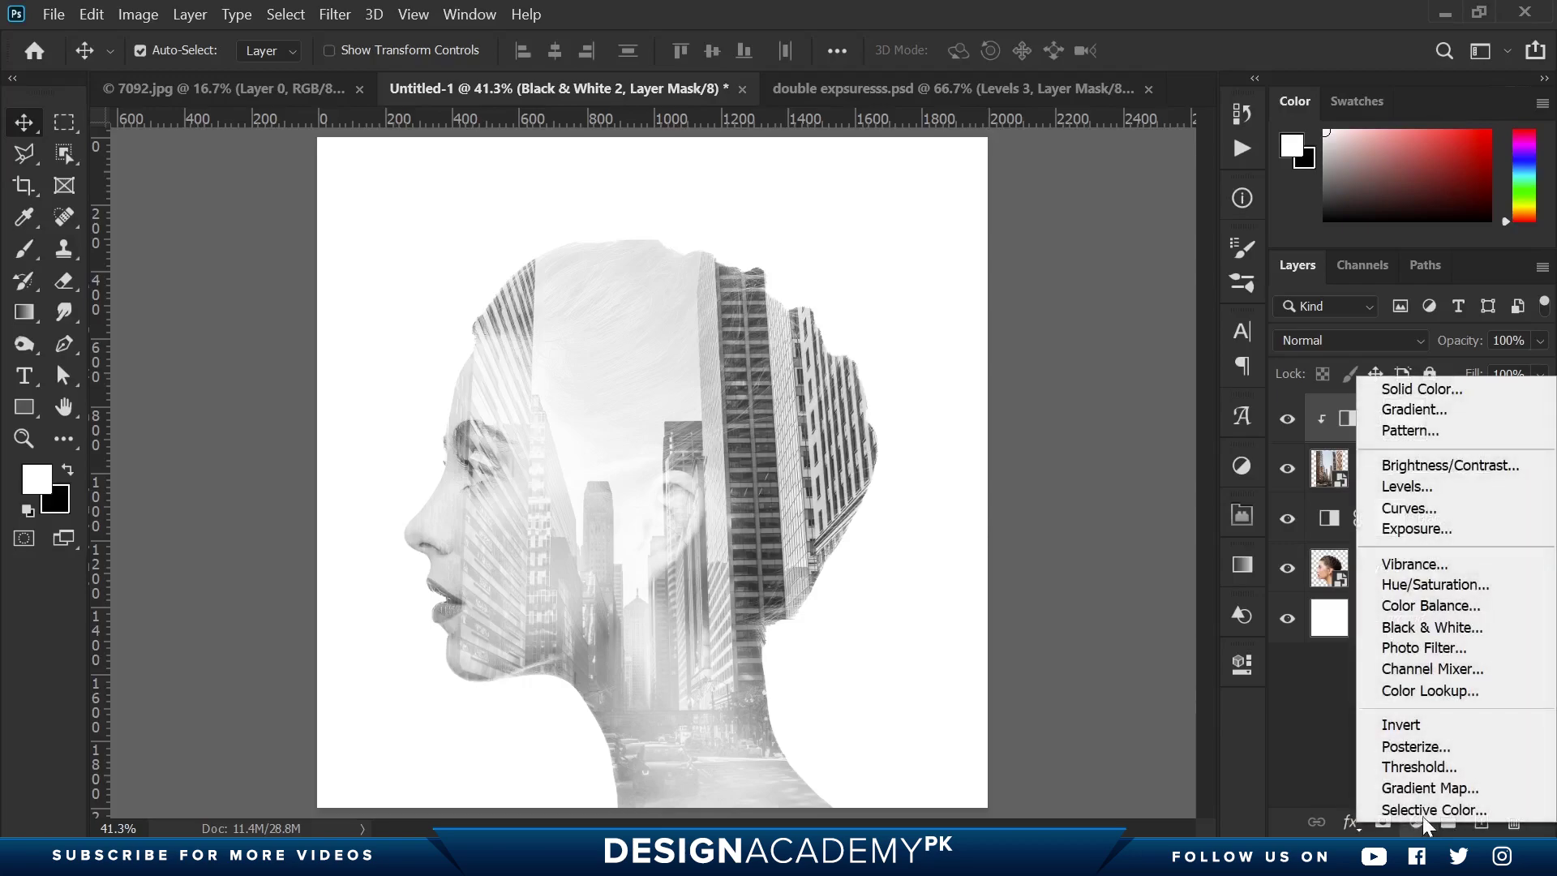
{"action": "left_click", "coordinate": [1428, 489]}
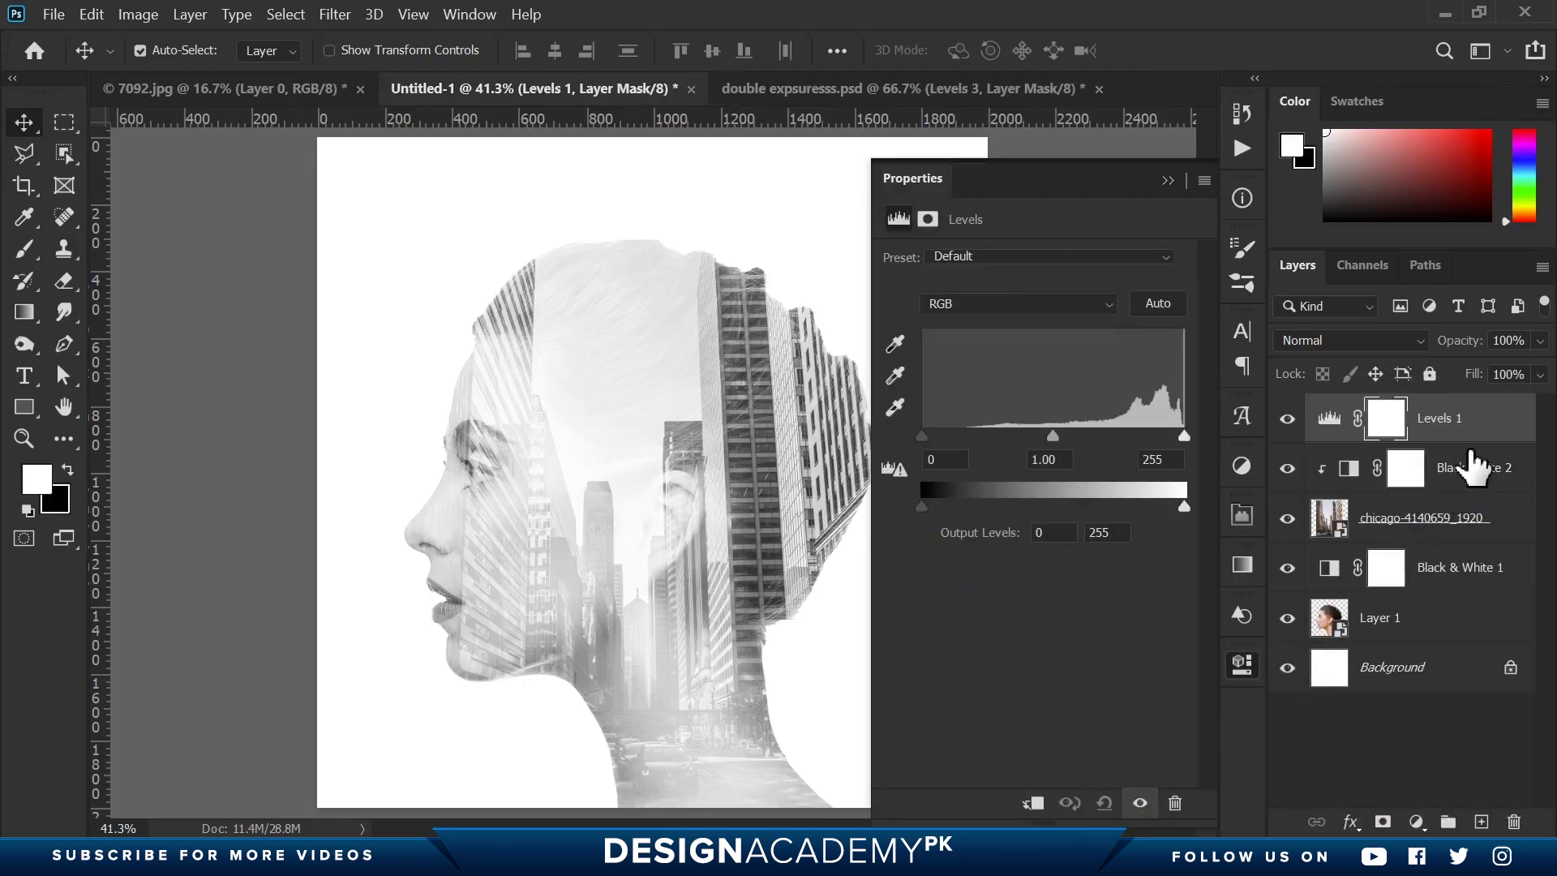
{"action": "right_click", "coordinate": [1458, 416]}
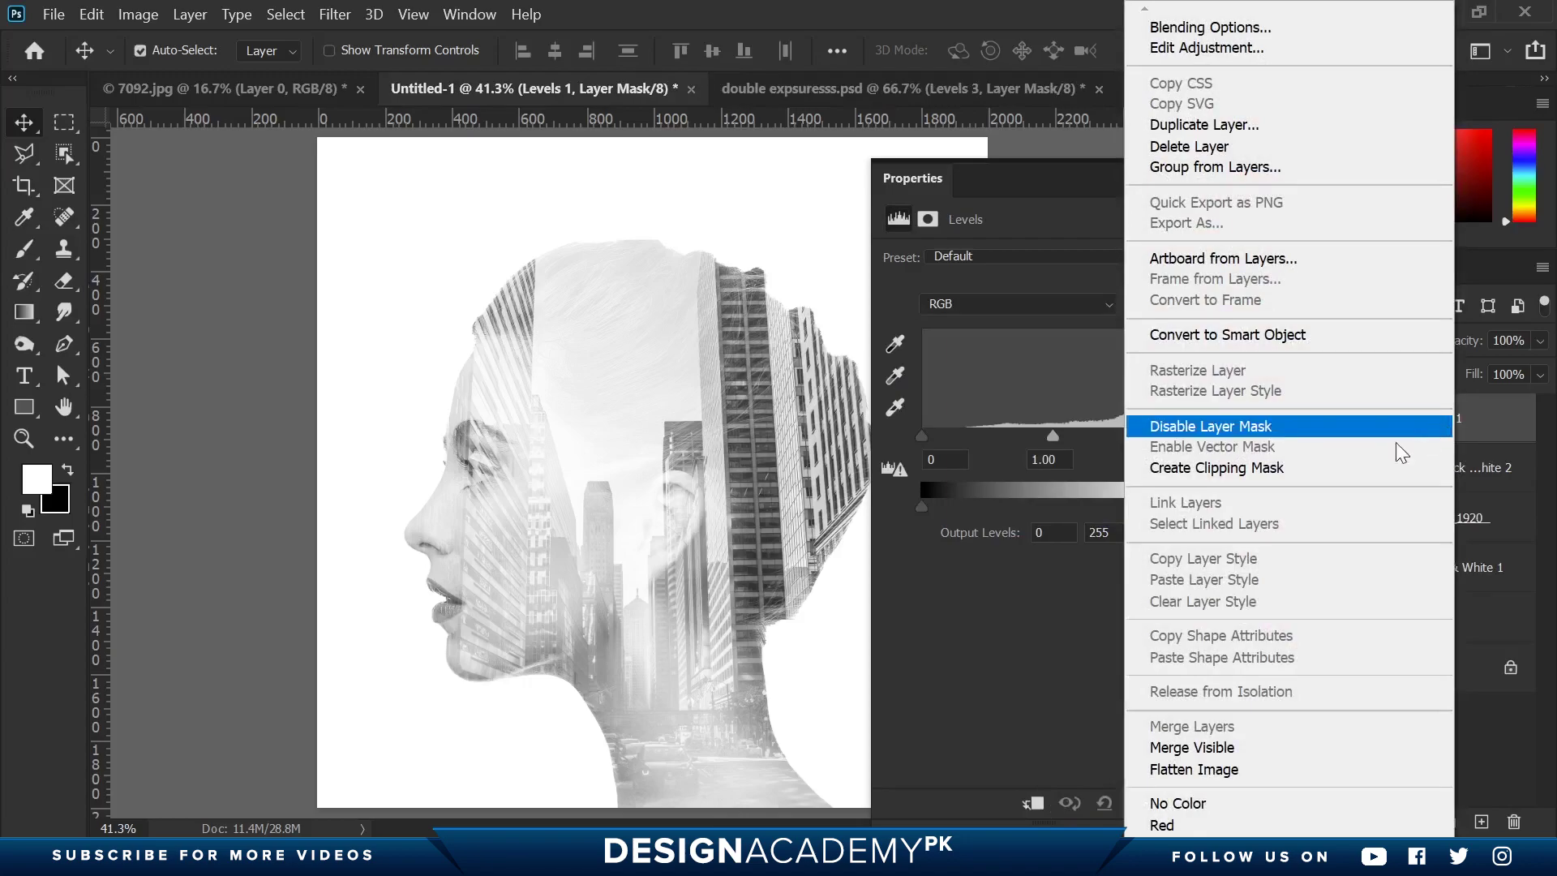
{"action": "left_click", "coordinate": [1253, 470]}
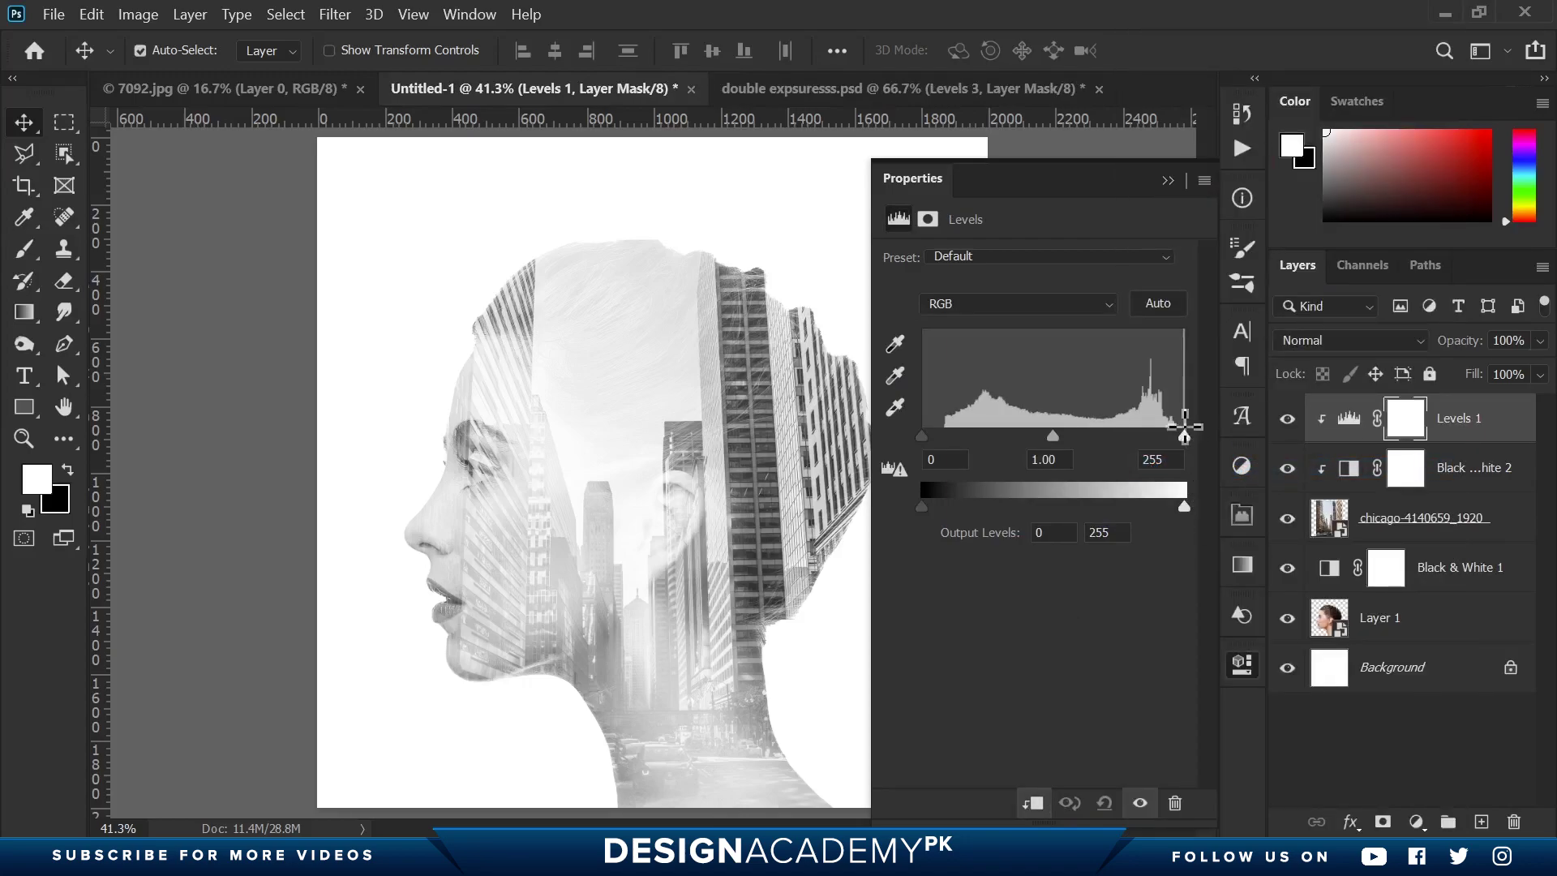
Set the city's Levels inputs to 115 for shadows, 1.12 for midtones and 214 for highlights
{"action": "left_click_drag", "start_coordinate": [1183, 436], "coordinate": [1095, 438]}
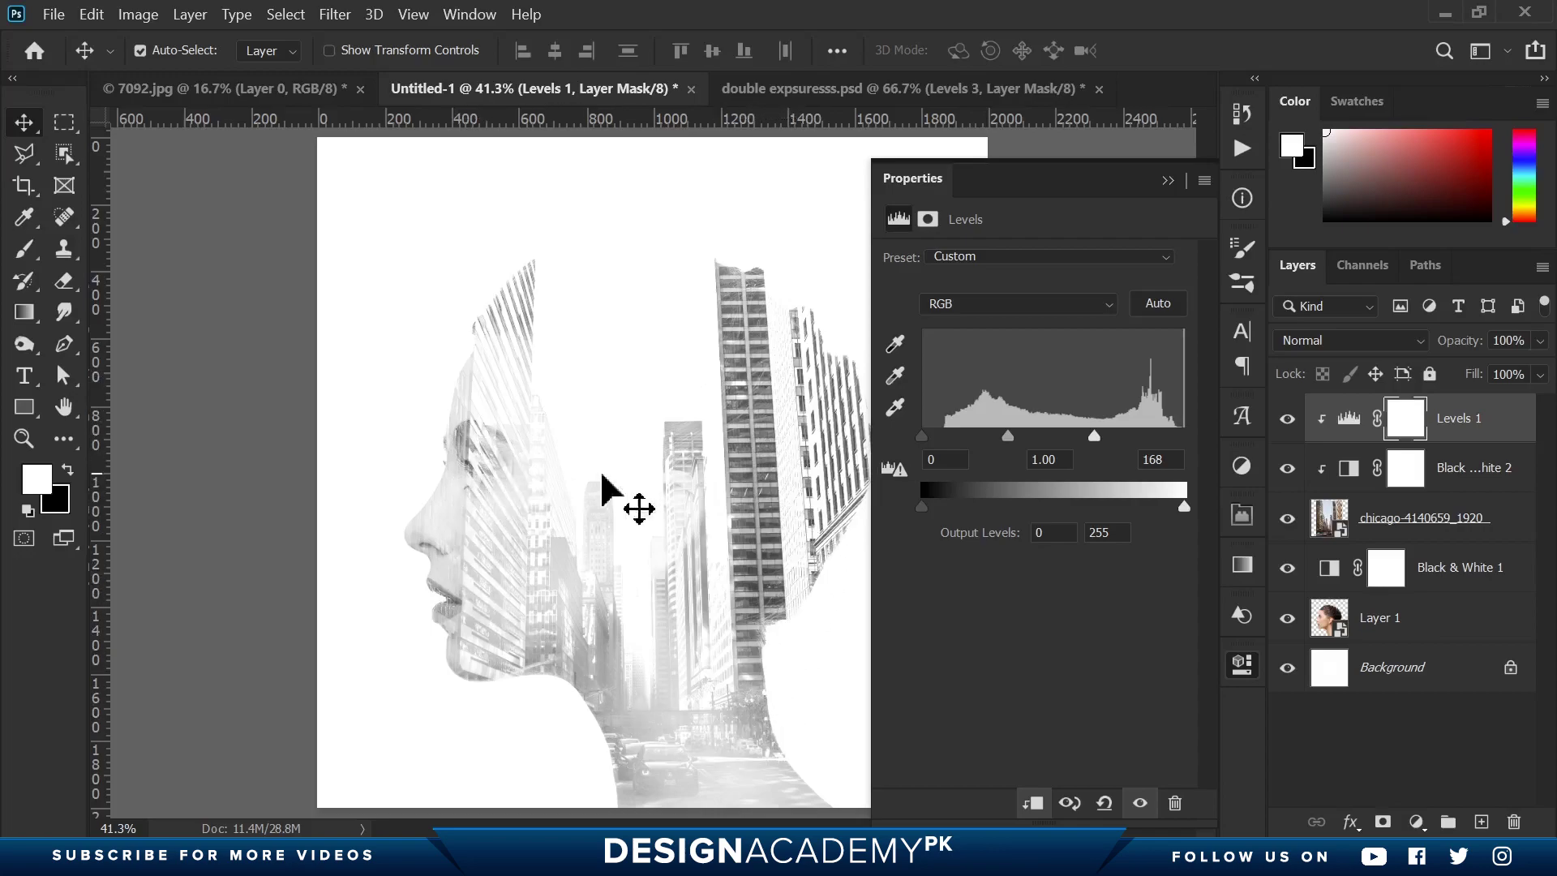
{"action": "left_click_drag", "start_coordinate": [921, 435], "coordinate": [1054, 440]}
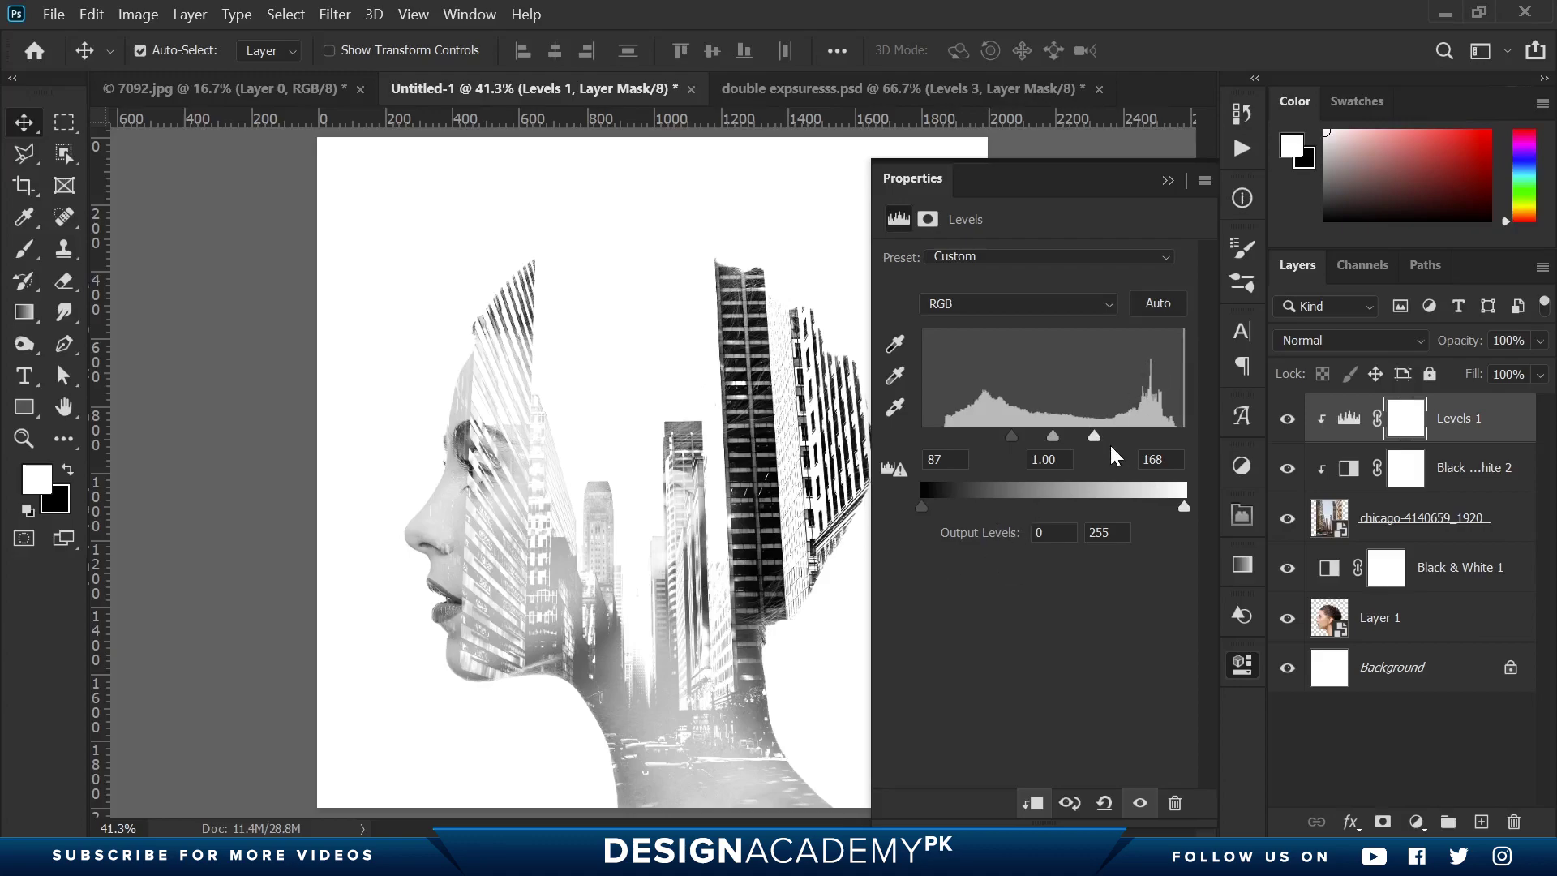
{"action": "left_click_drag", "start_coordinate": [1094, 437], "coordinate": [1132, 436]}
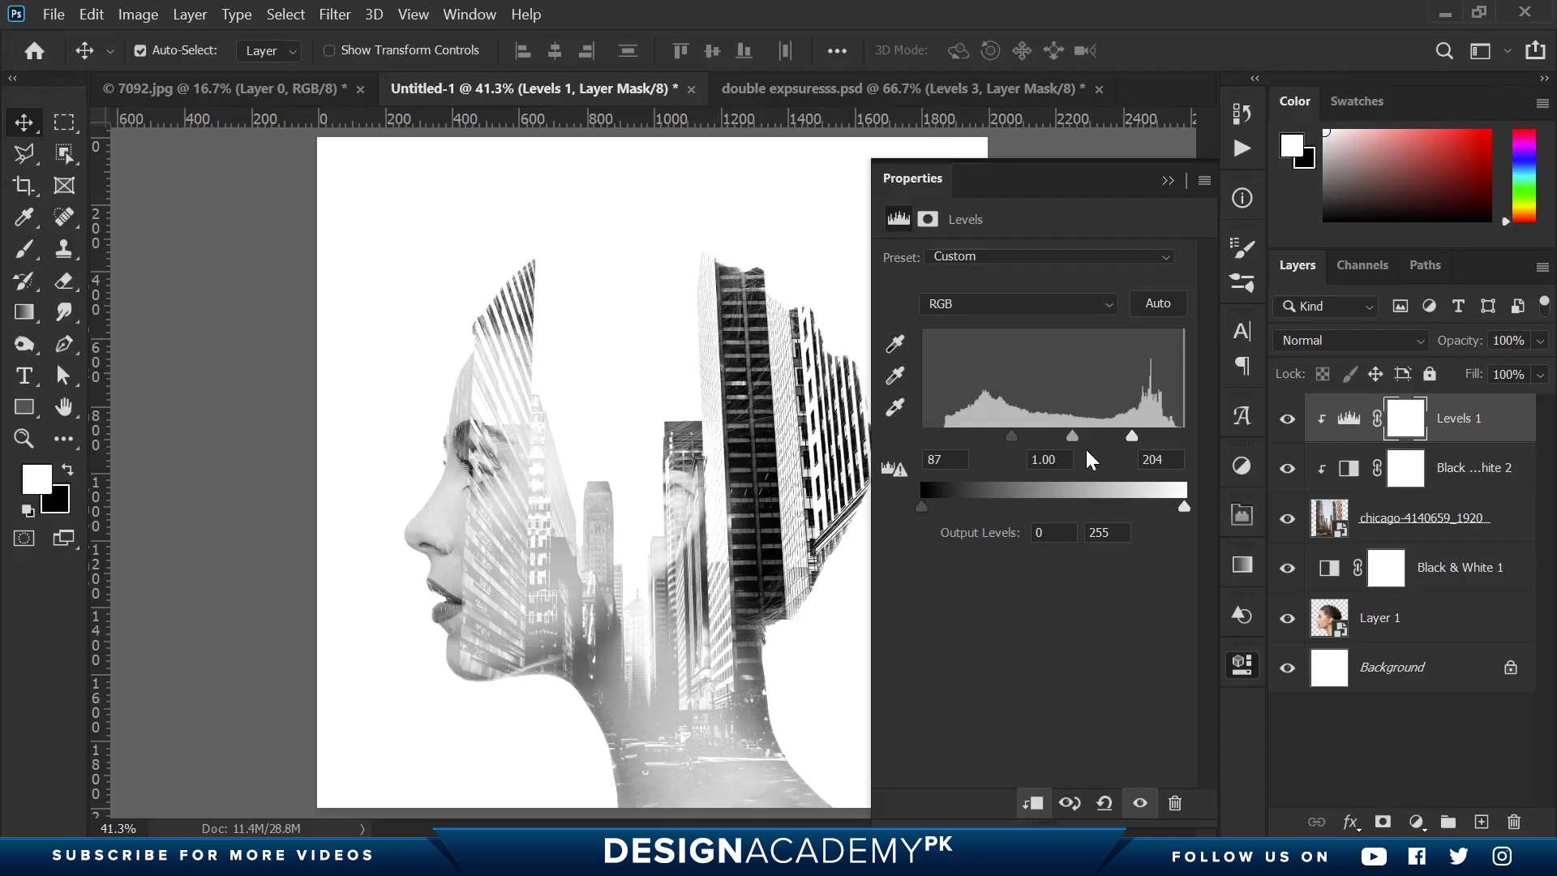
{"action": "left_click_drag", "start_coordinate": [1074, 438], "coordinate": [1096, 431]}
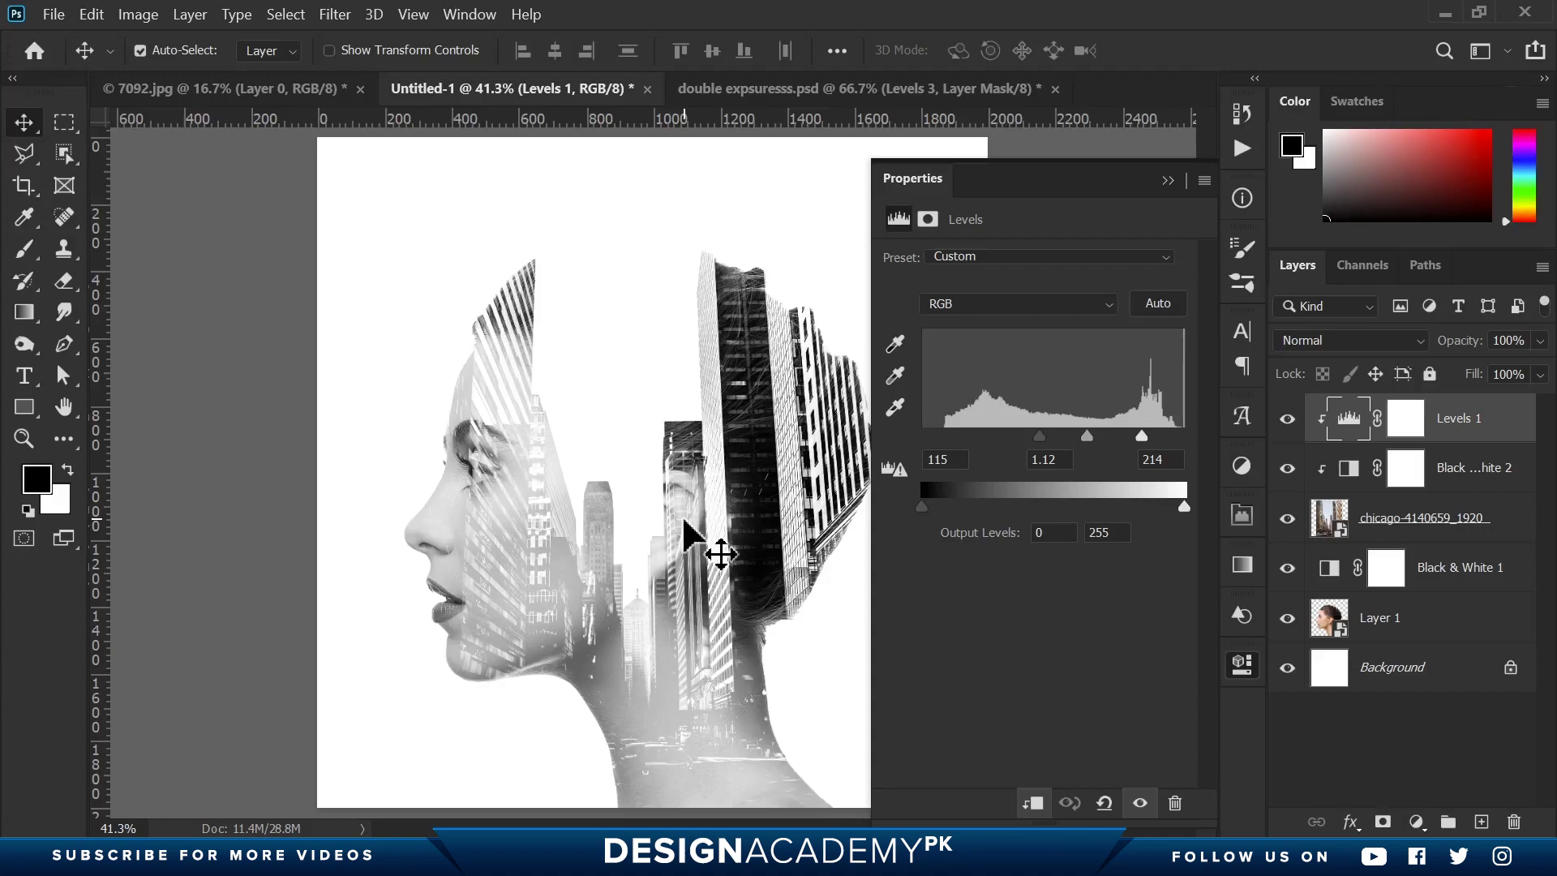
Add a Curves adjustment directly above the portrait layer and darken it with a curve point at input 201, output 49
{"action": "left_click", "coordinate": [1423, 631]}
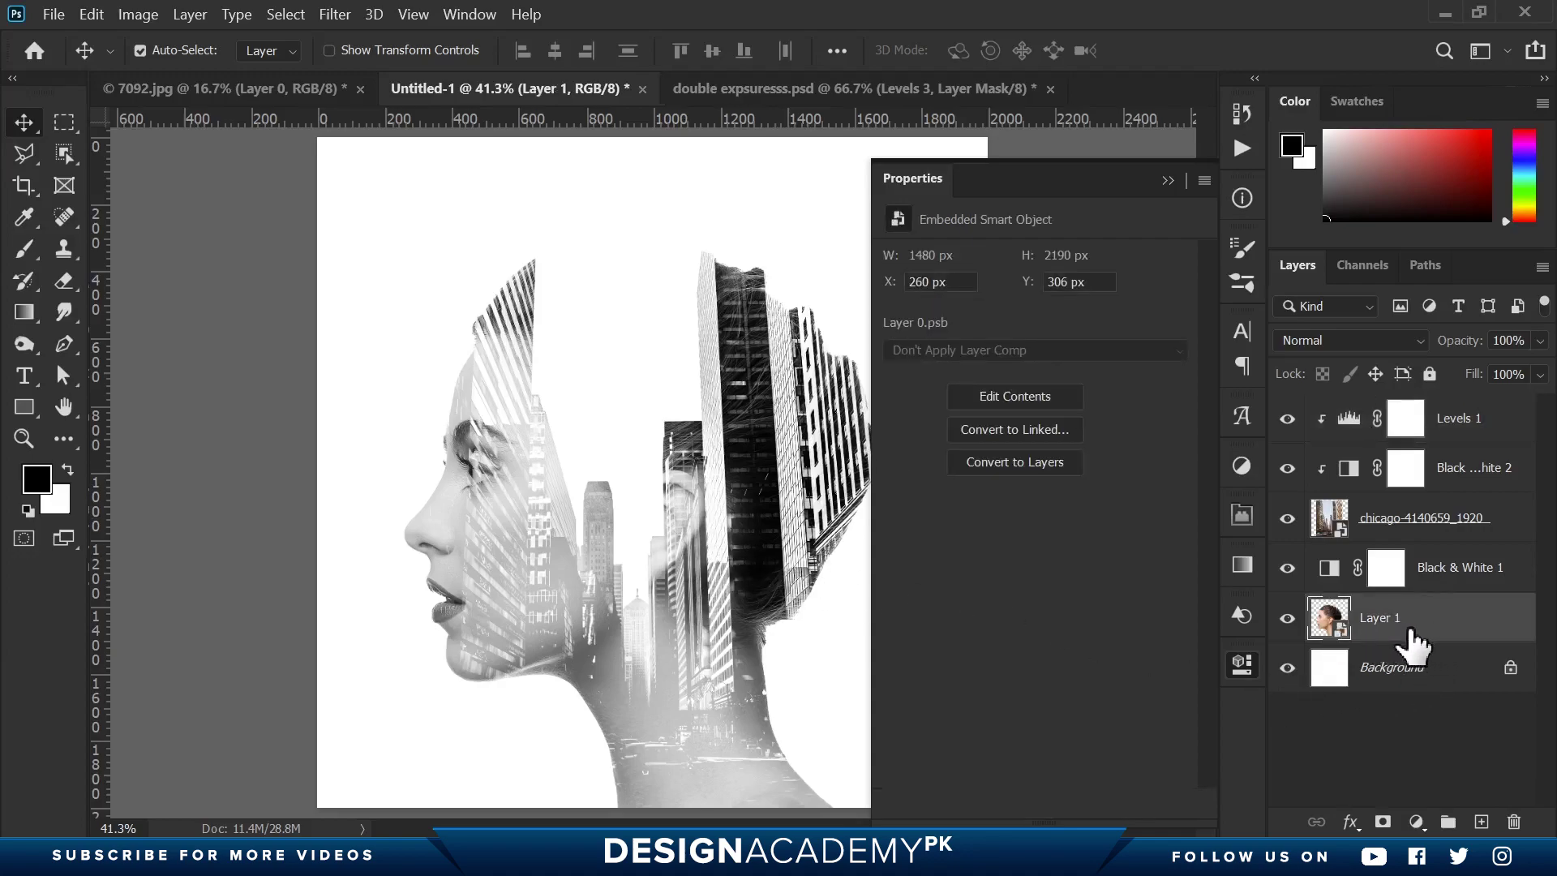
{"action": "left_click", "coordinate": [1417, 822]}
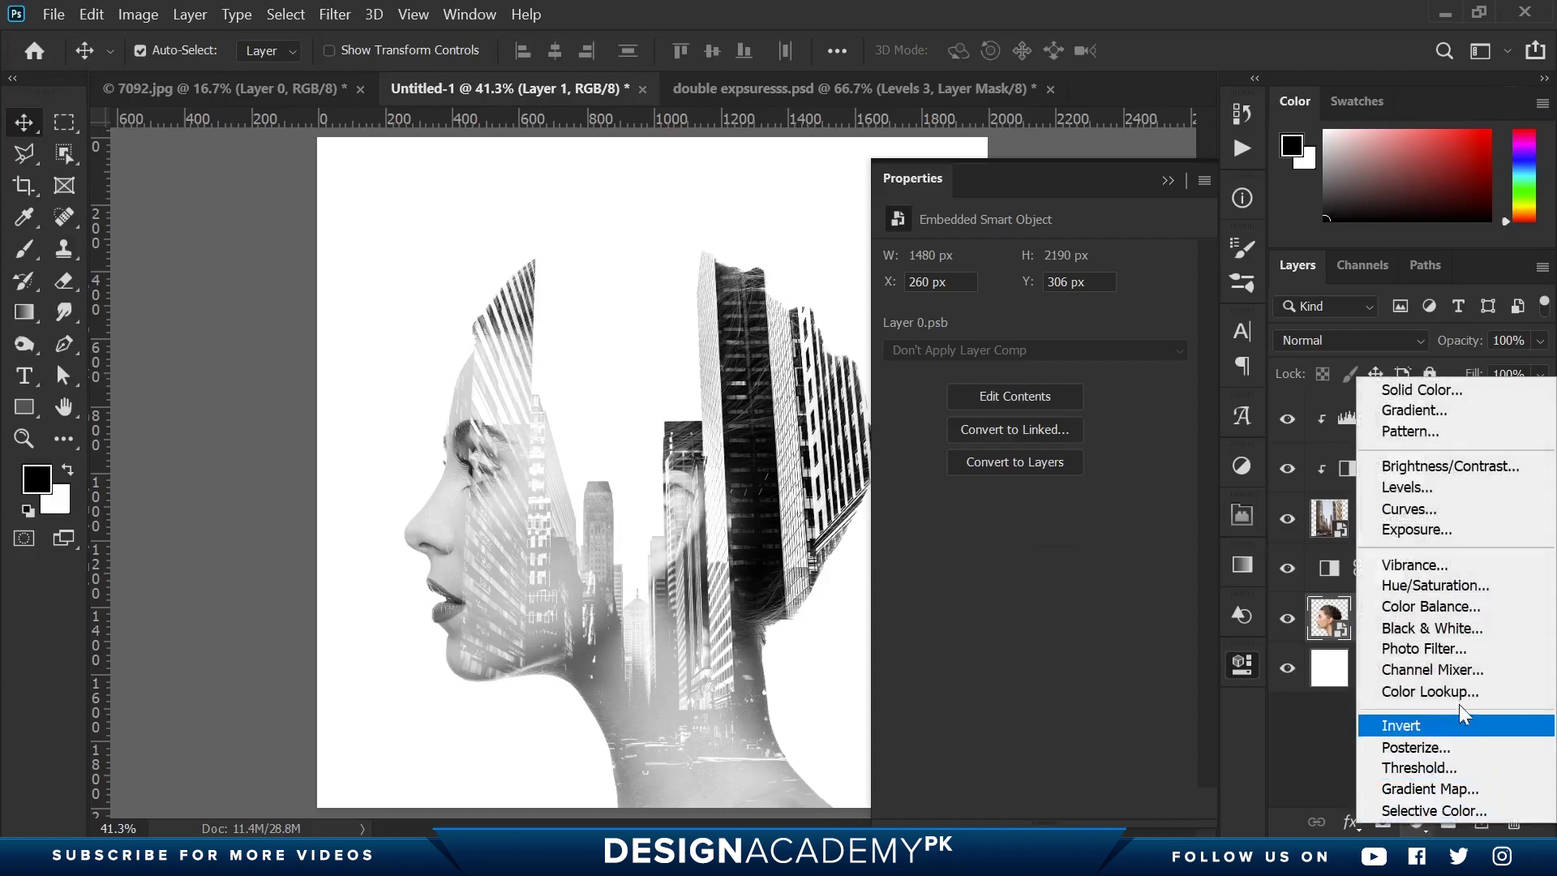
{"action": "left_click", "coordinate": [1415, 509]}
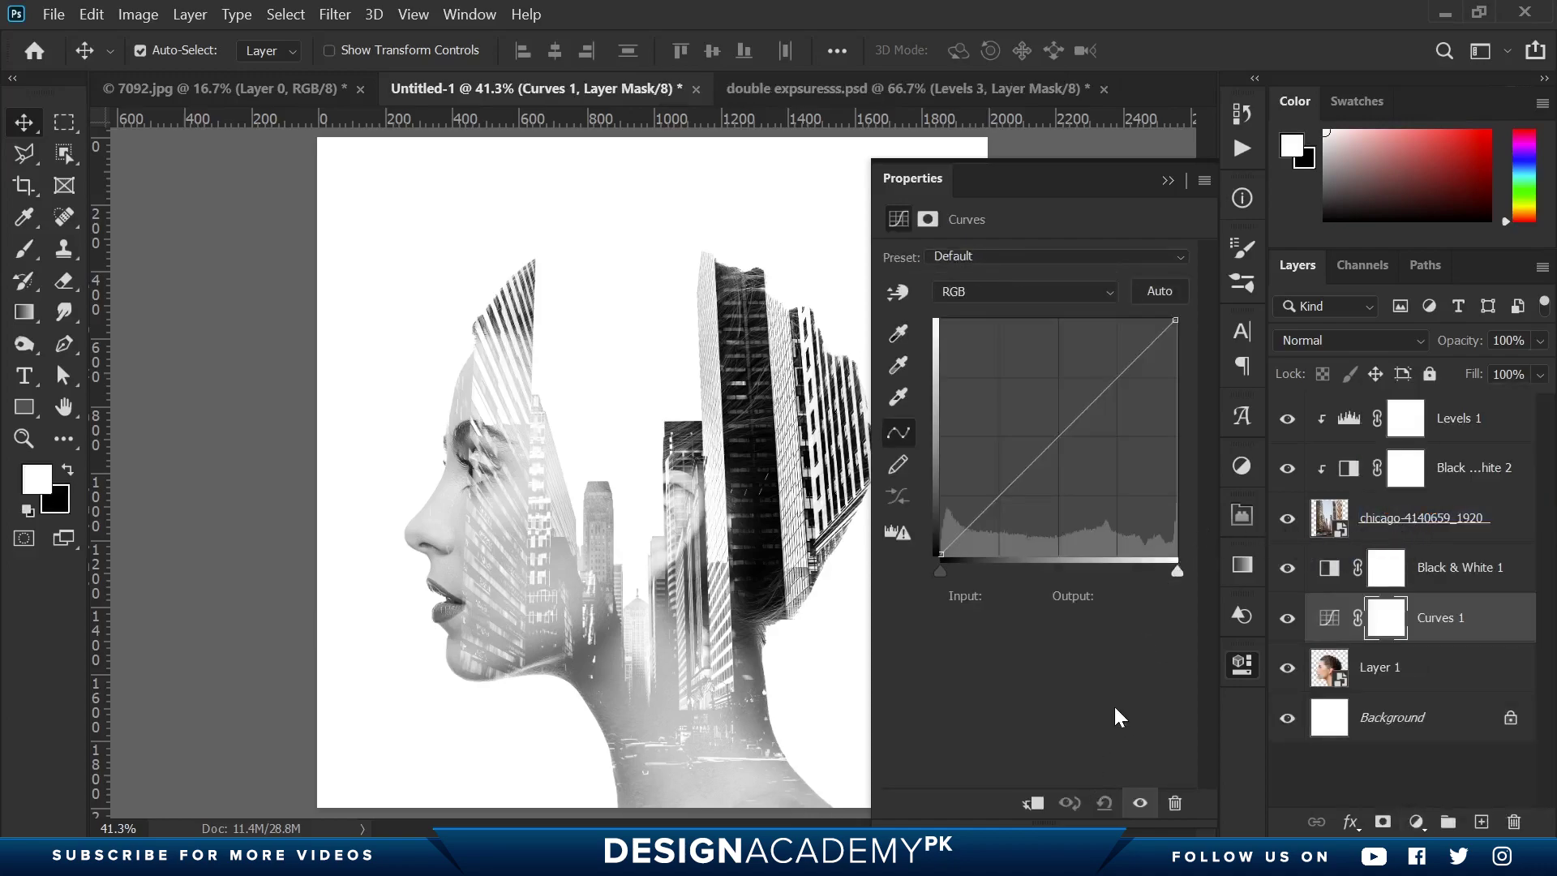
{"action": "left_click_drag", "start_coordinate": [1063, 430], "coordinate": [1127, 509]}
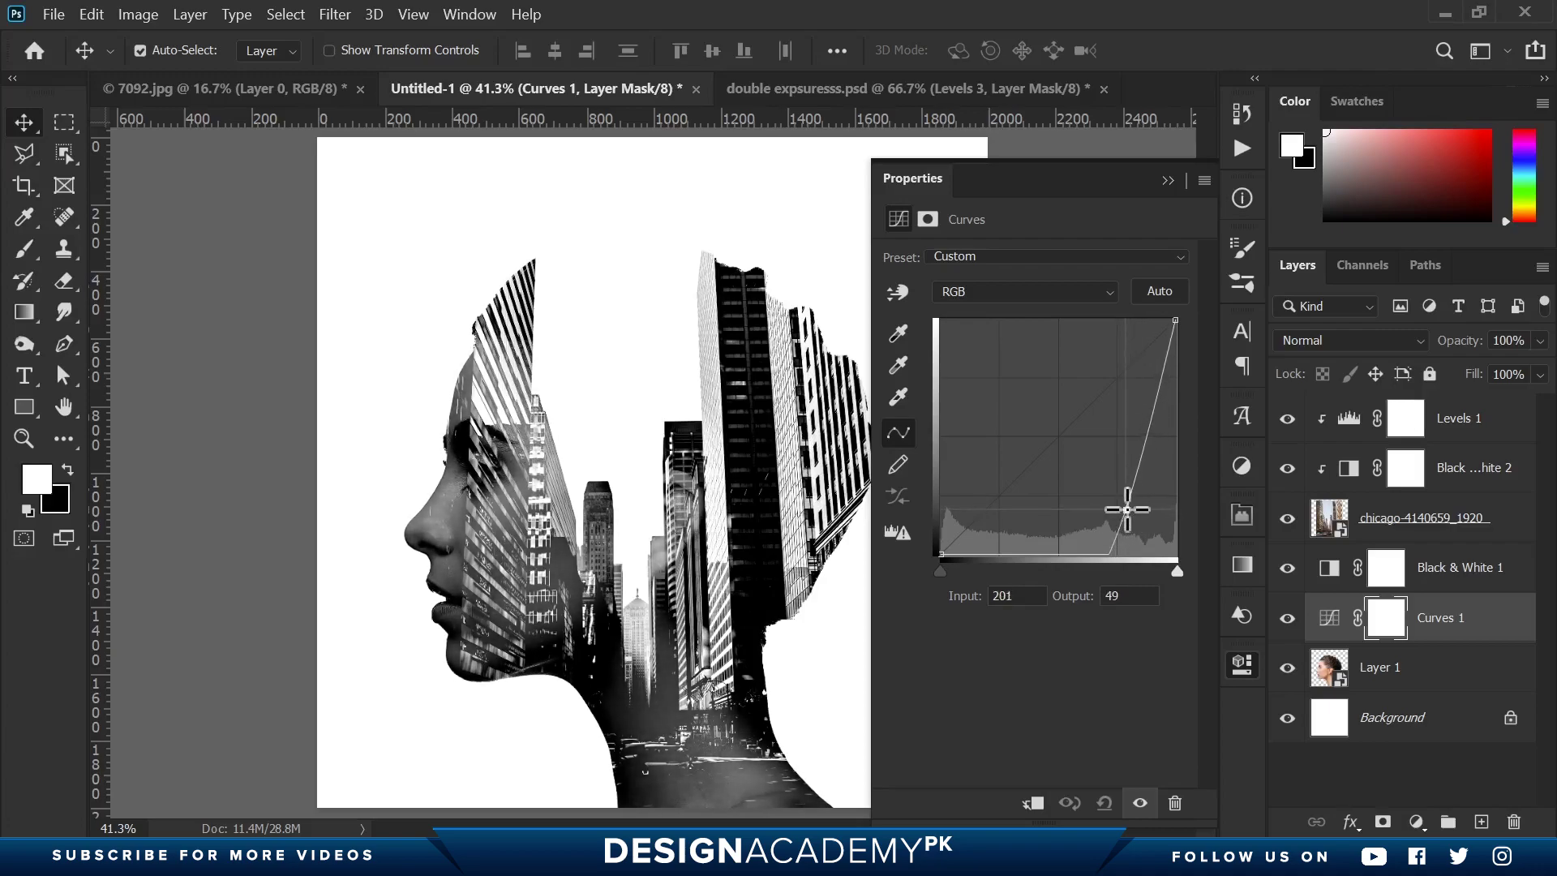
Lower the Reds value to -17 in the portrait's Black & White adjustment
{"action": "left_click", "coordinate": [1329, 569]}
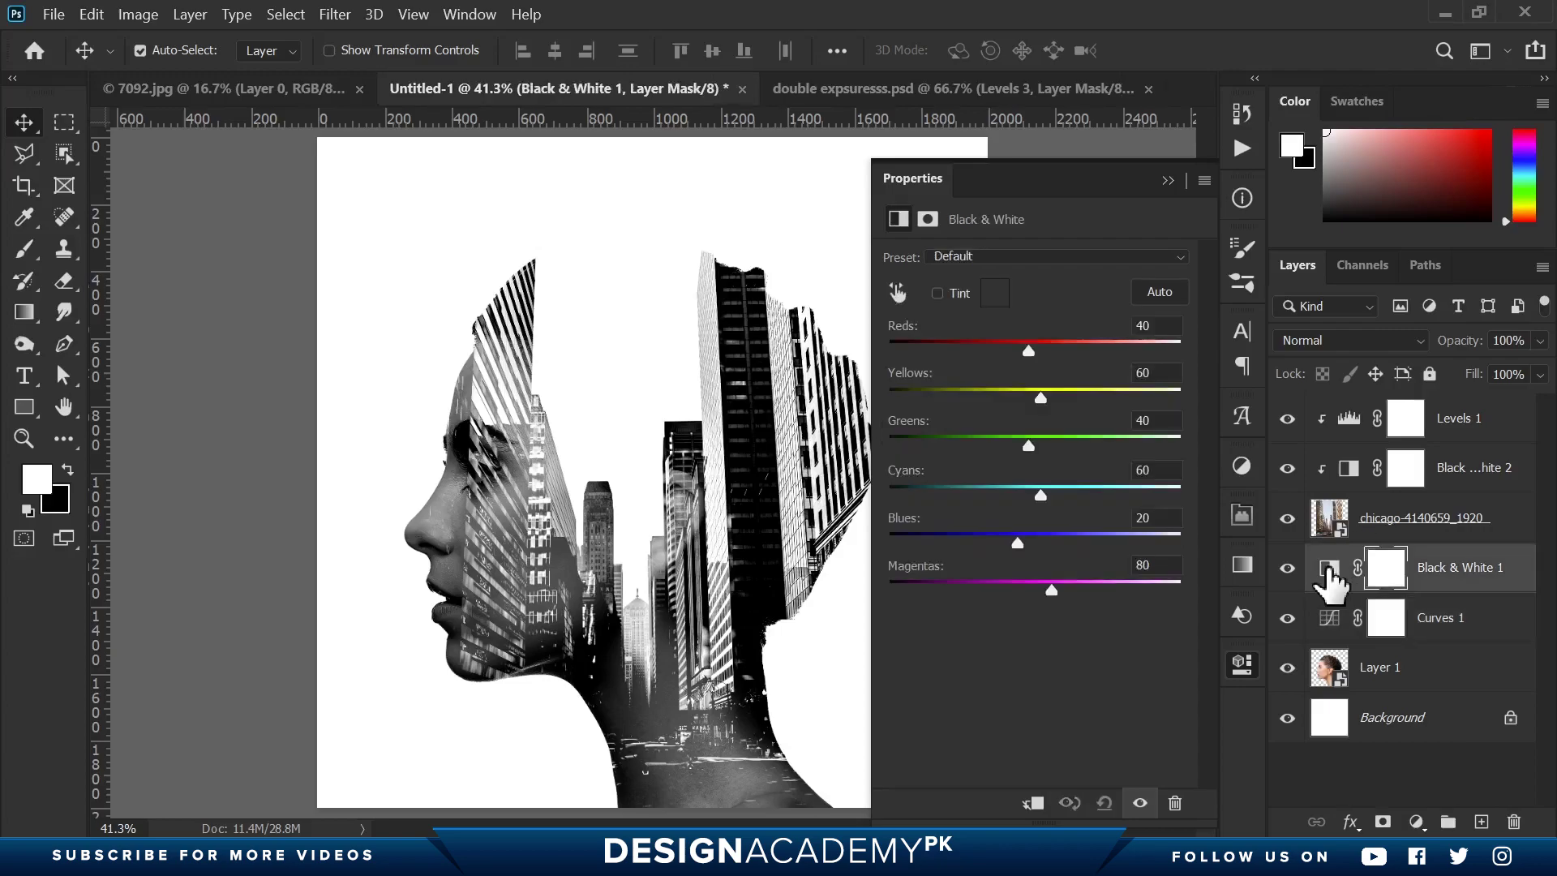
{"action": "left_click_drag", "start_coordinate": [1026, 349], "coordinate": [996, 358]}
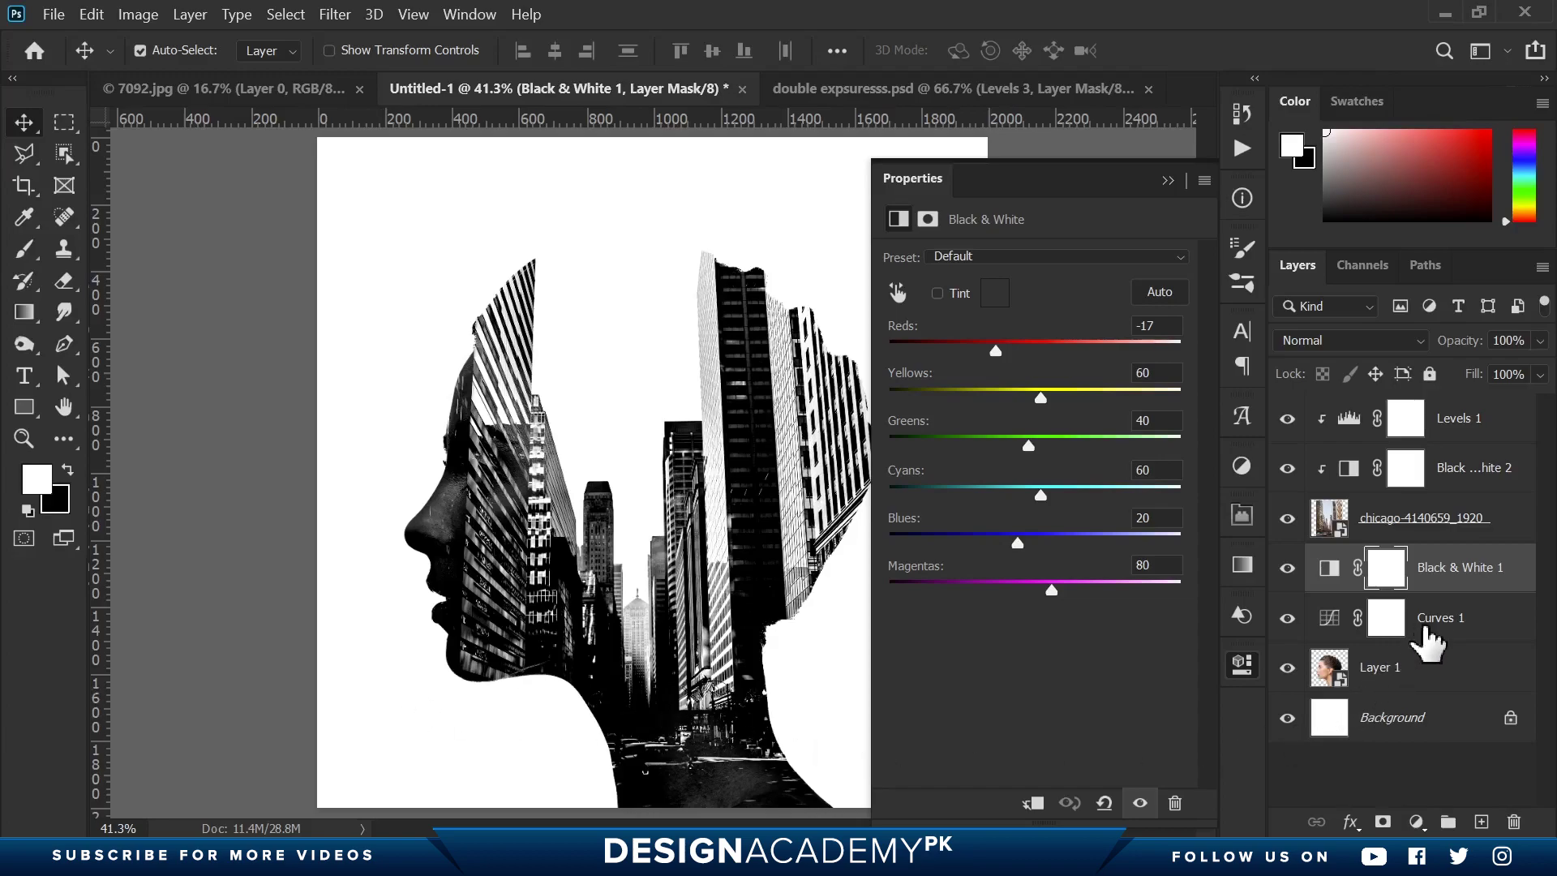
Invert the Curves adjustment's layer mask to black
{"action": "left_click", "coordinate": [1389, 621]}
{"action": "left_click", "coordinate": [1389, 625]}
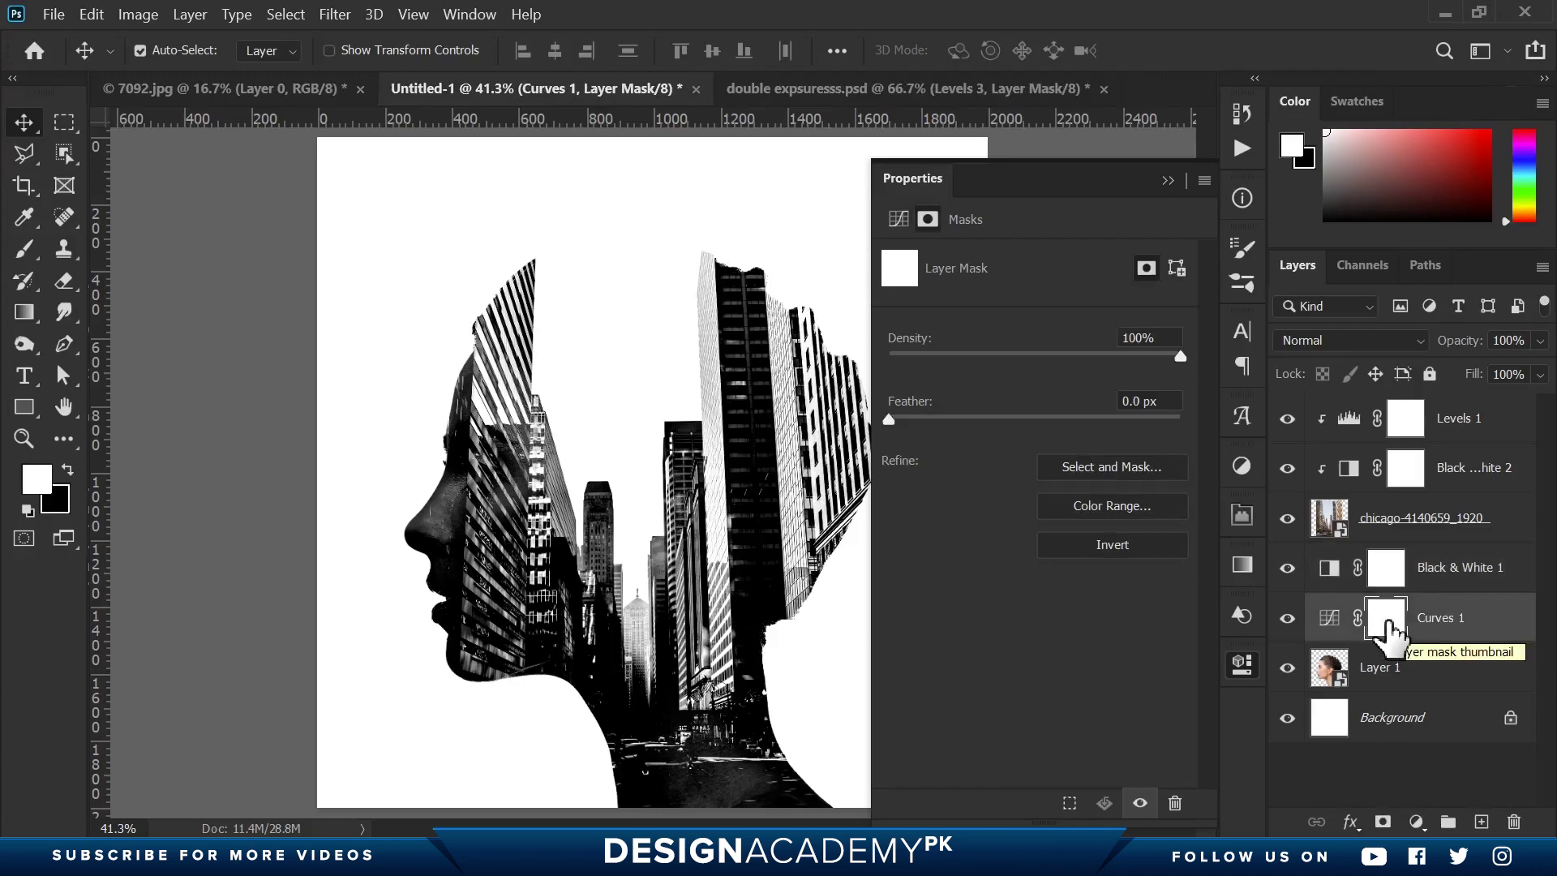
{"action": "left_click_drag", "start_coordinate": [1390, 622], "coordinate": [1390, 628]}
{"action": "key", "text": "ctrl+i"}
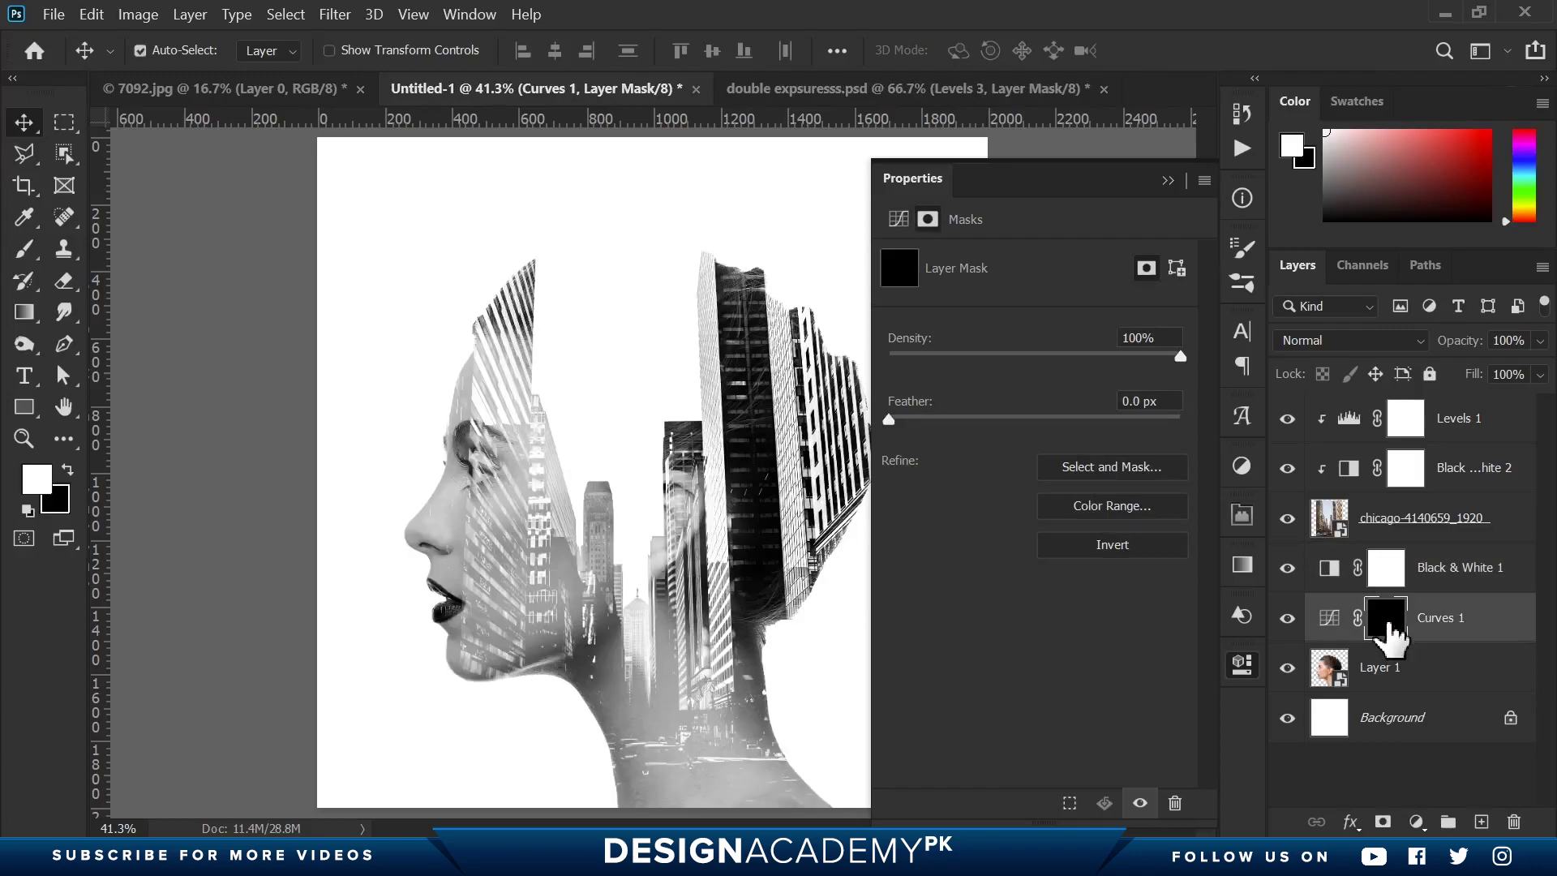
Choose the Brush tool with a soft 448 px tip at 0% hardness for painting on the Curves mask
{"action": "key", "text": "b"}
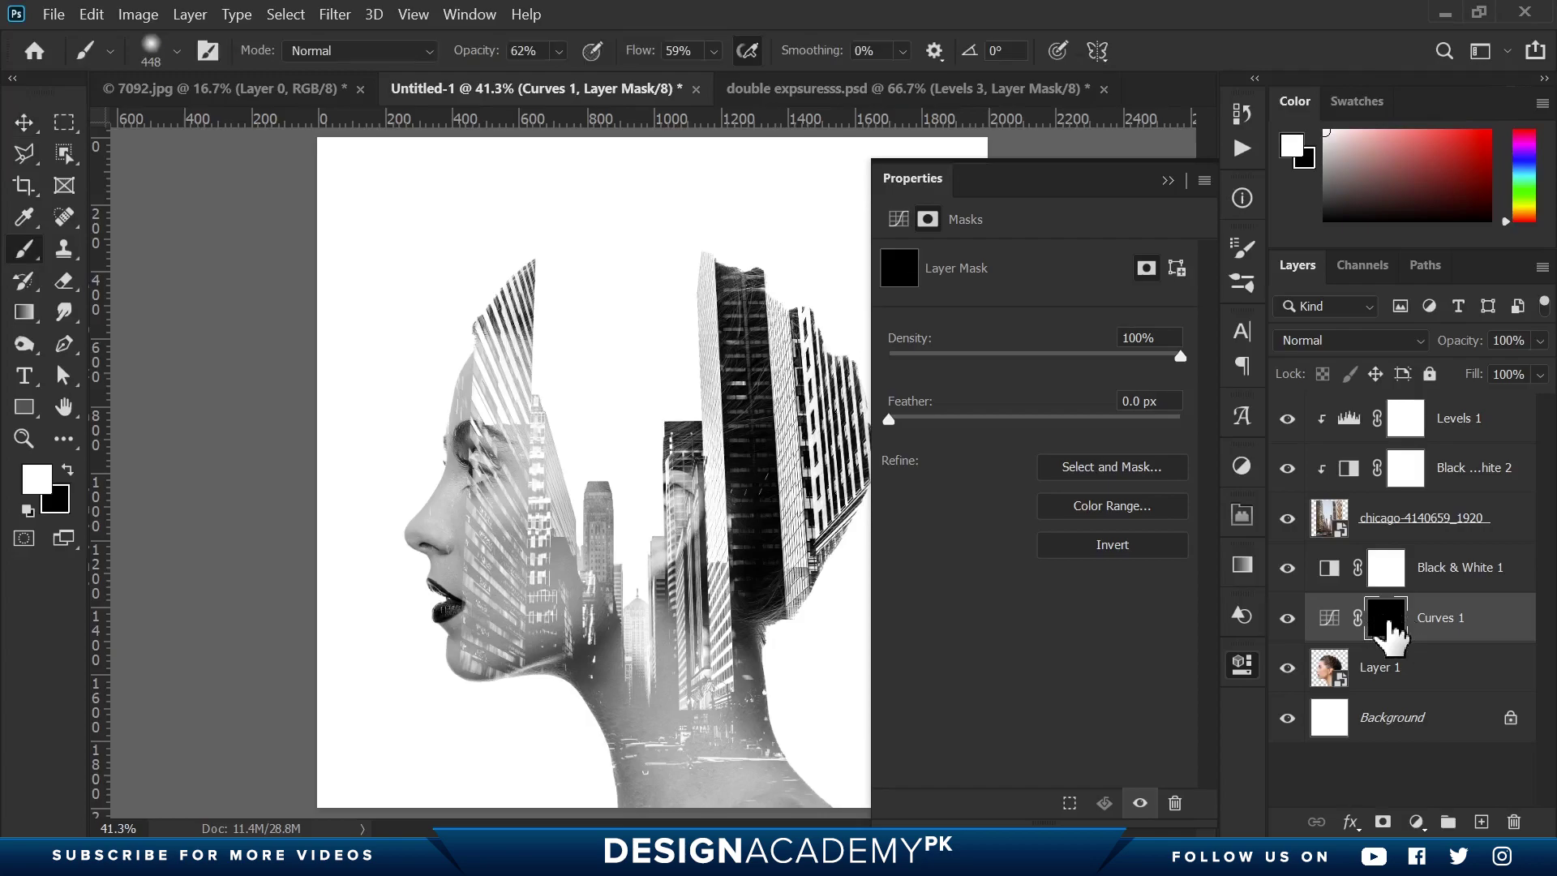
{"action": "right_click", "coordinate": [25, 249]}
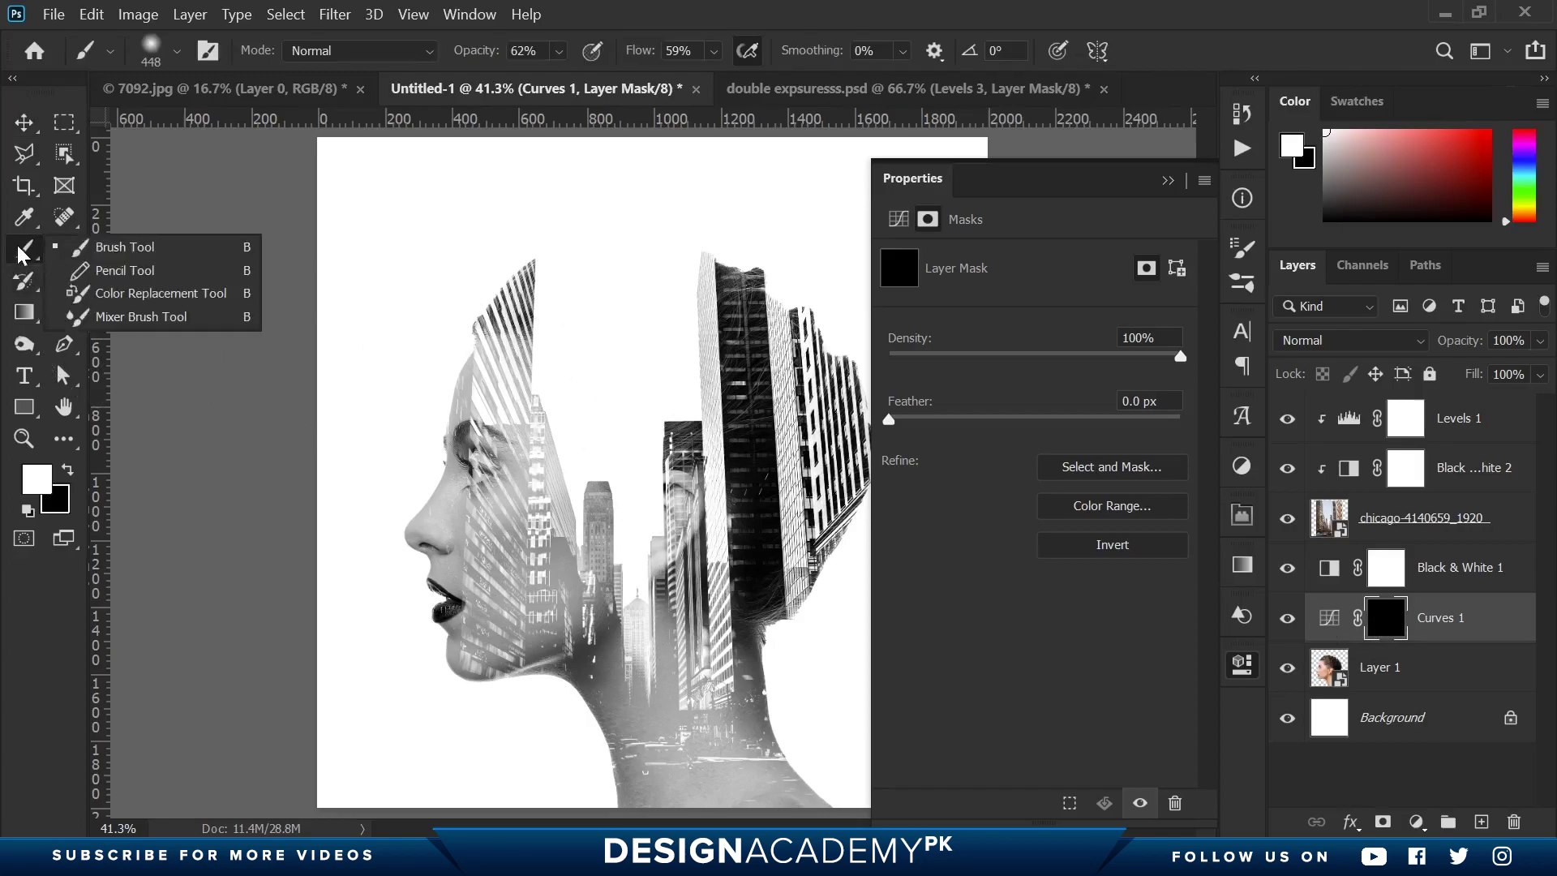
{"action": "left_click", "coordinate": [115, 257]}
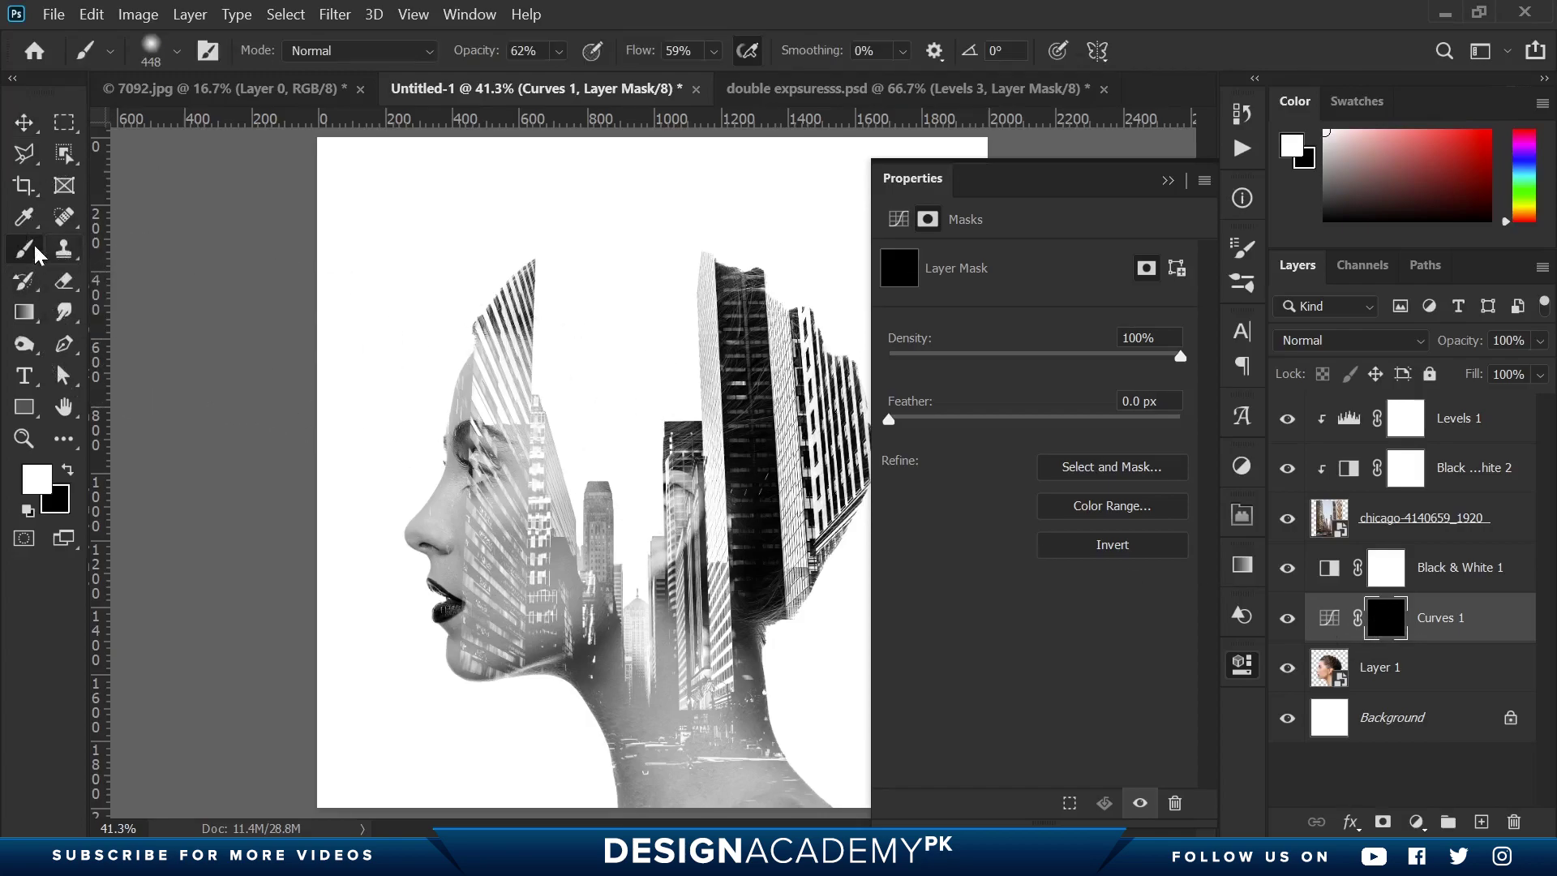
{"action": "left_click", "coordinate": [177, 52]}
{"action": "left_click", "coordinate": [137, 187]}
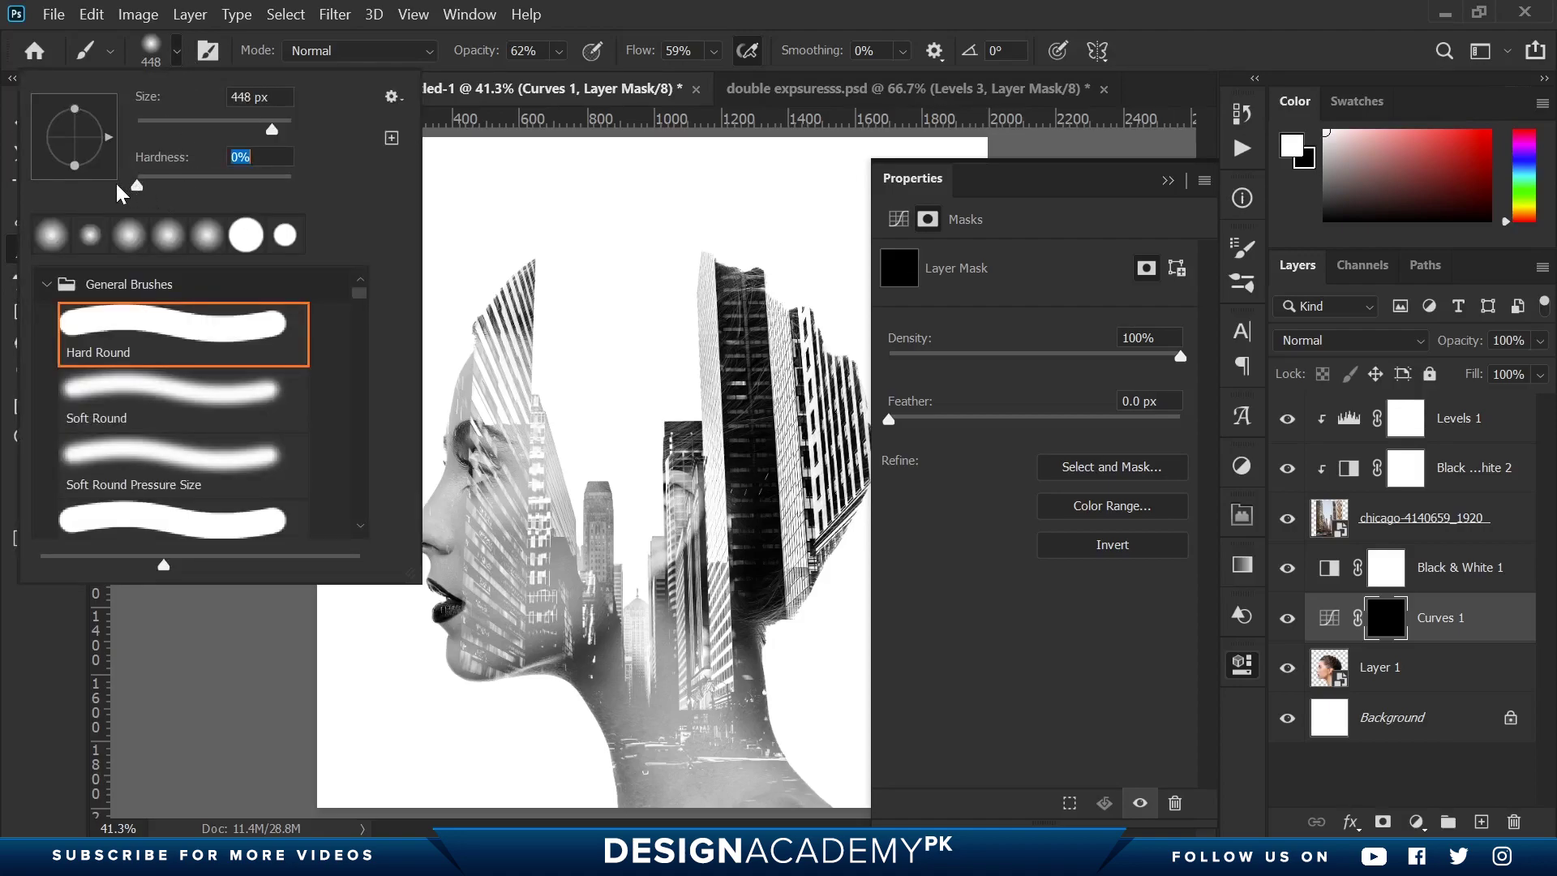
{"action": "key", "text": "Return"}
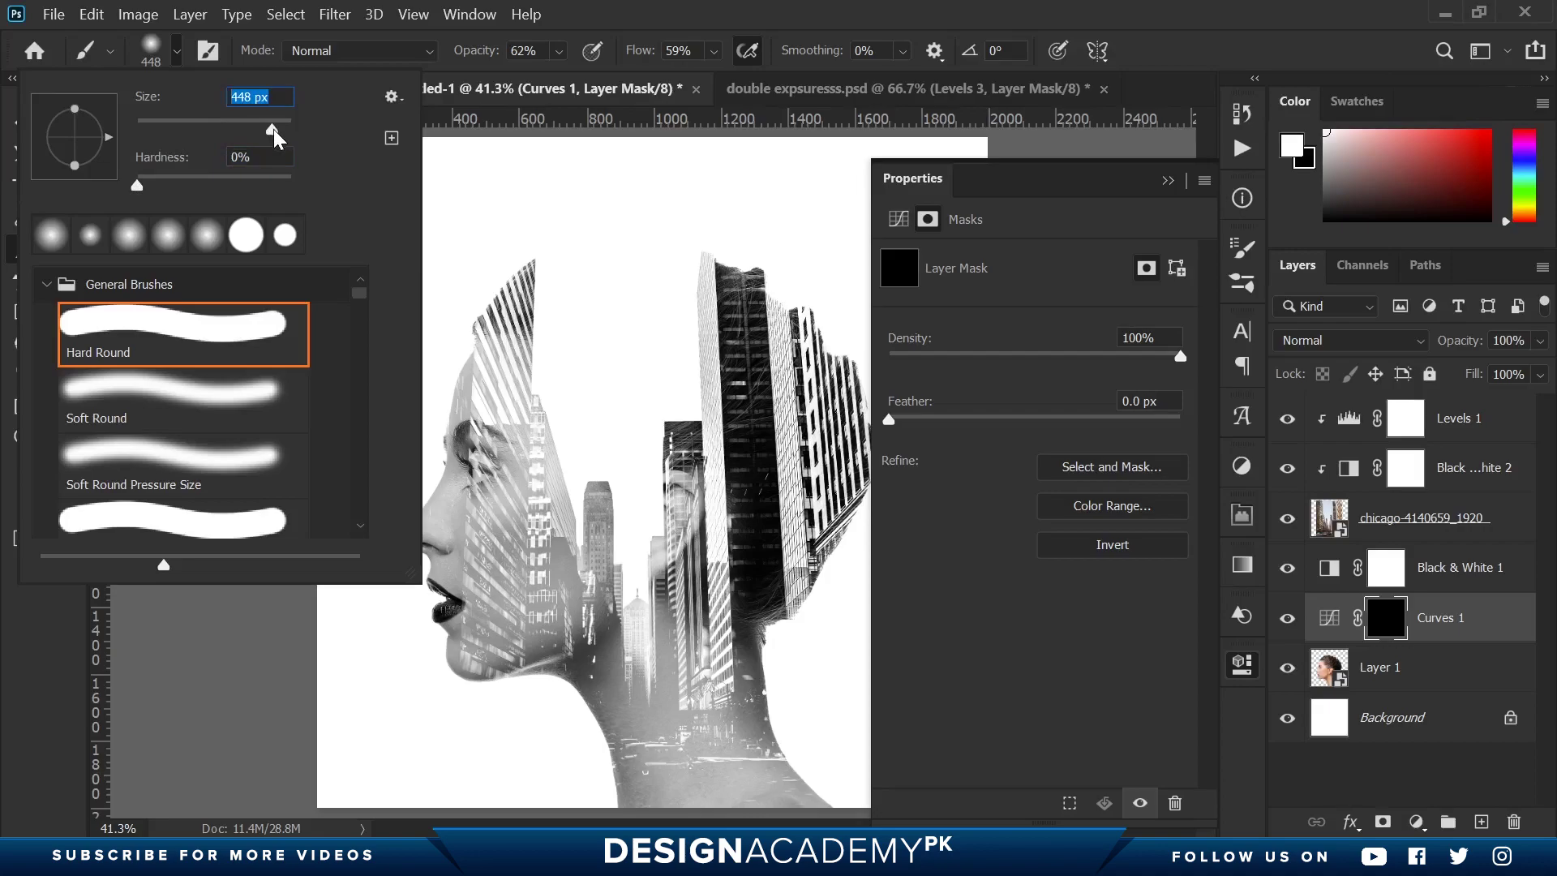
Try a white stroke at 99% brush opacity on the Curves mask from the forehead to the neck, and undo it
{"action": "left_click", "coordinate": [666, 5]}
{"action": "left_click_drag", "start_coordinate": [470, 55], "coordinate": [527, 55]}
{"action": "mouse_move", "coordinate": [563, 270]}
{"action": "left_mouse_down"}
{"action": "mouse_move", "coordinate": [629, 617]}
{"action": "mouse_move", "coordinate": [687, 784]}
{"action": "left_mouse_up"}
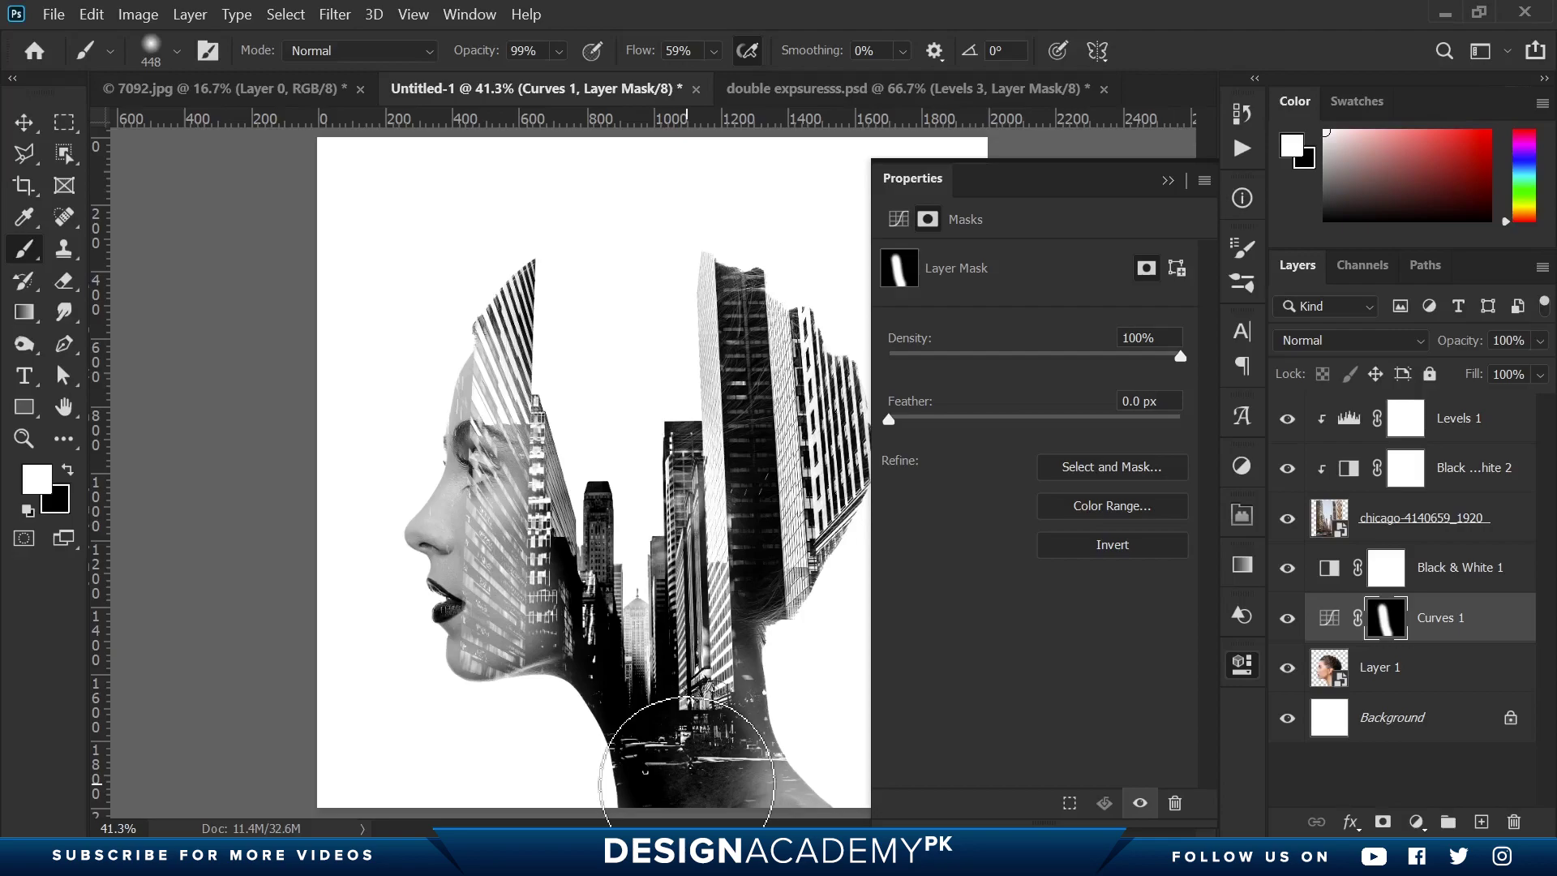
{"action": "key", "text": "ctrl+z"}
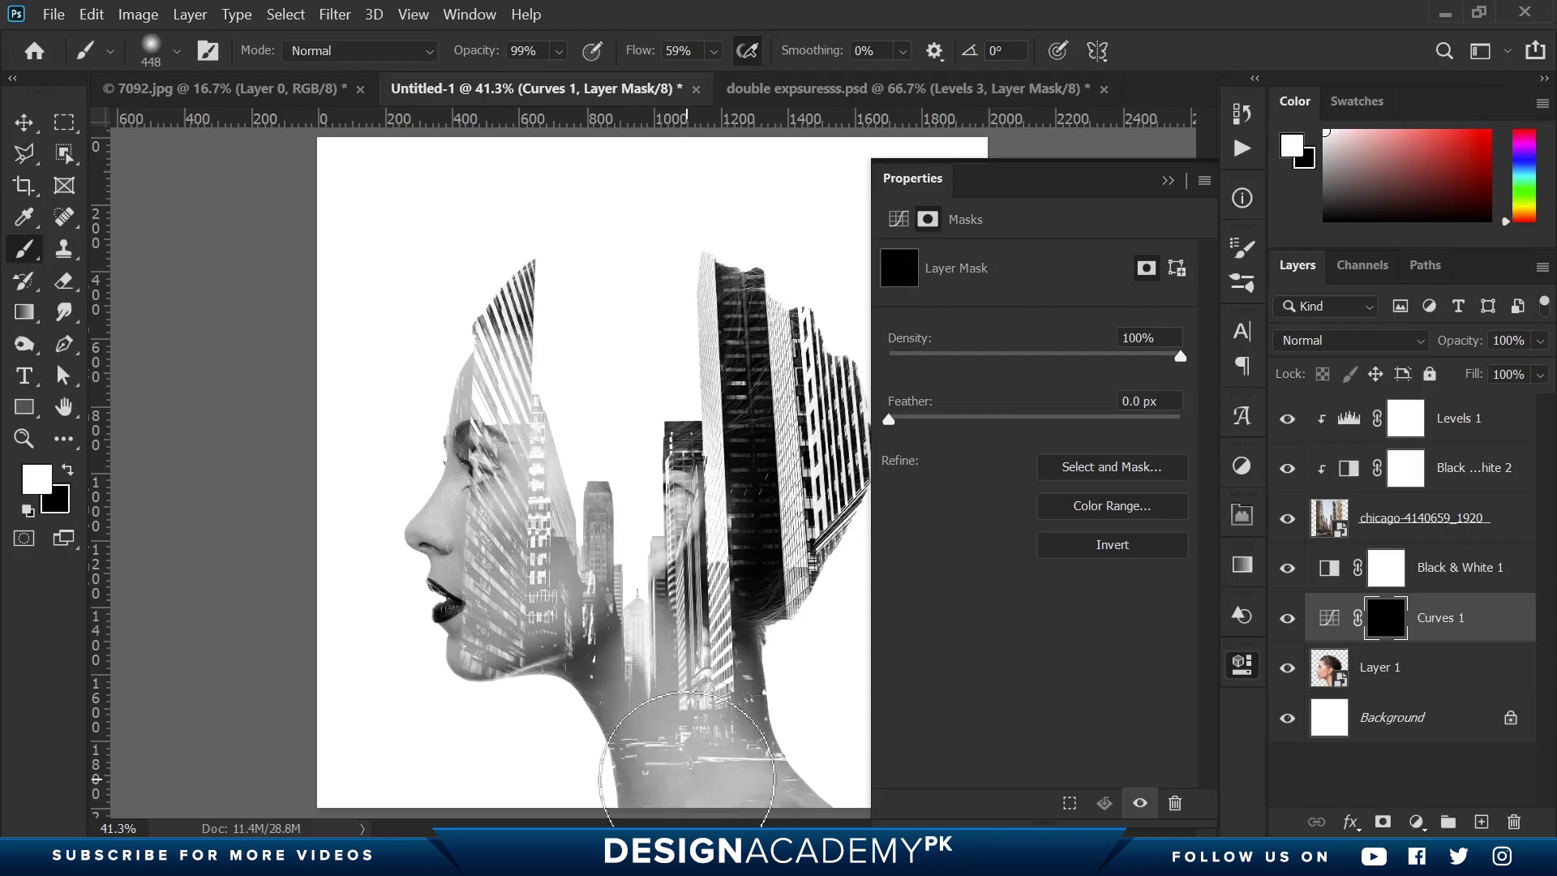
Paint white on the Curves mask over the central buildings and neck at 46% brush opacity, and blend around them at 25%
{"action": "mouse_move", "coordinate": [477, 61]}
{"action": "left_mouse_down"}
{"action": "mouse_move", "coordinate": [425, 75]}
{"action": "mouse_move", "coordinate": [456, 63]}
{"action": "left_mouse_up"}
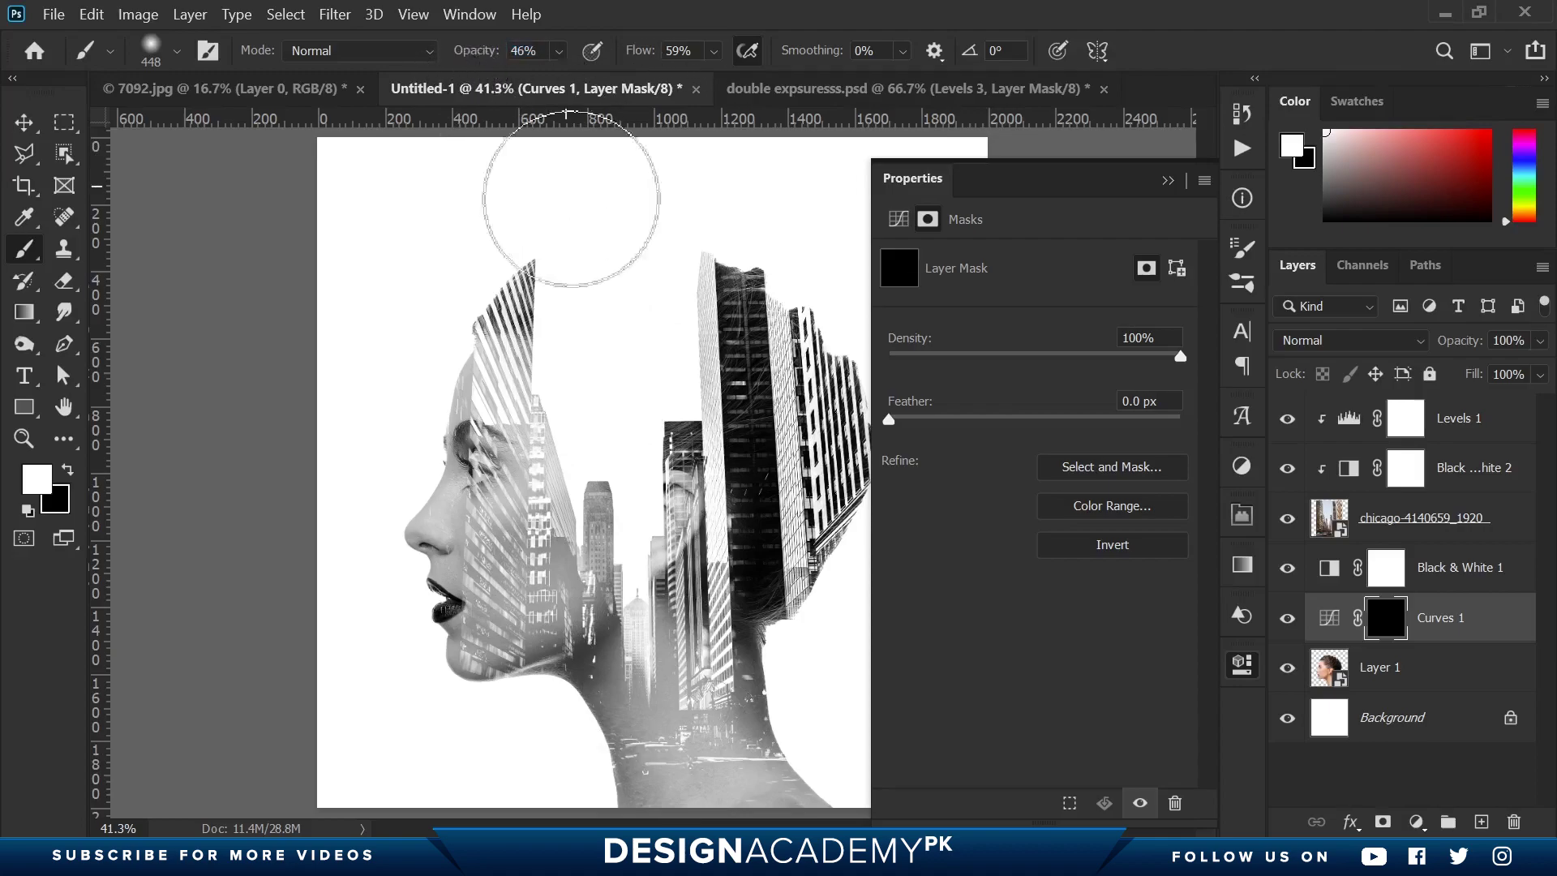
{"action": "mouse_move", "coordinate": [620, 485]}
{"action": "left_mouse_down"}
{"action": "mouse_move", "coordinate": [624, 446]}
{"action": "mouse_move", "coordinate": [652, 636]}
{"action": "mouse_move", "coordinate": [640, 447]}
{"action": "mouse_move", "coordinate": [618, 414]}
{"action": "mouse_move", "coordinate": [651, 692]}
{"action": "mouse_move", "coordinate": [631, 617]}
{"action": "mouse_move", "coordinate": [661, 625]}
{"action": "mouse_move", "coordinate": [678, 780]}
{"action": "mouse_move", "coordinate": [699, 749]}
{"action": "mouse_move", "coordinate": [617, 569]}
{"action": "mouse_move", "coordinate": [649, 631]}
{"action": "left_mouse_up"}
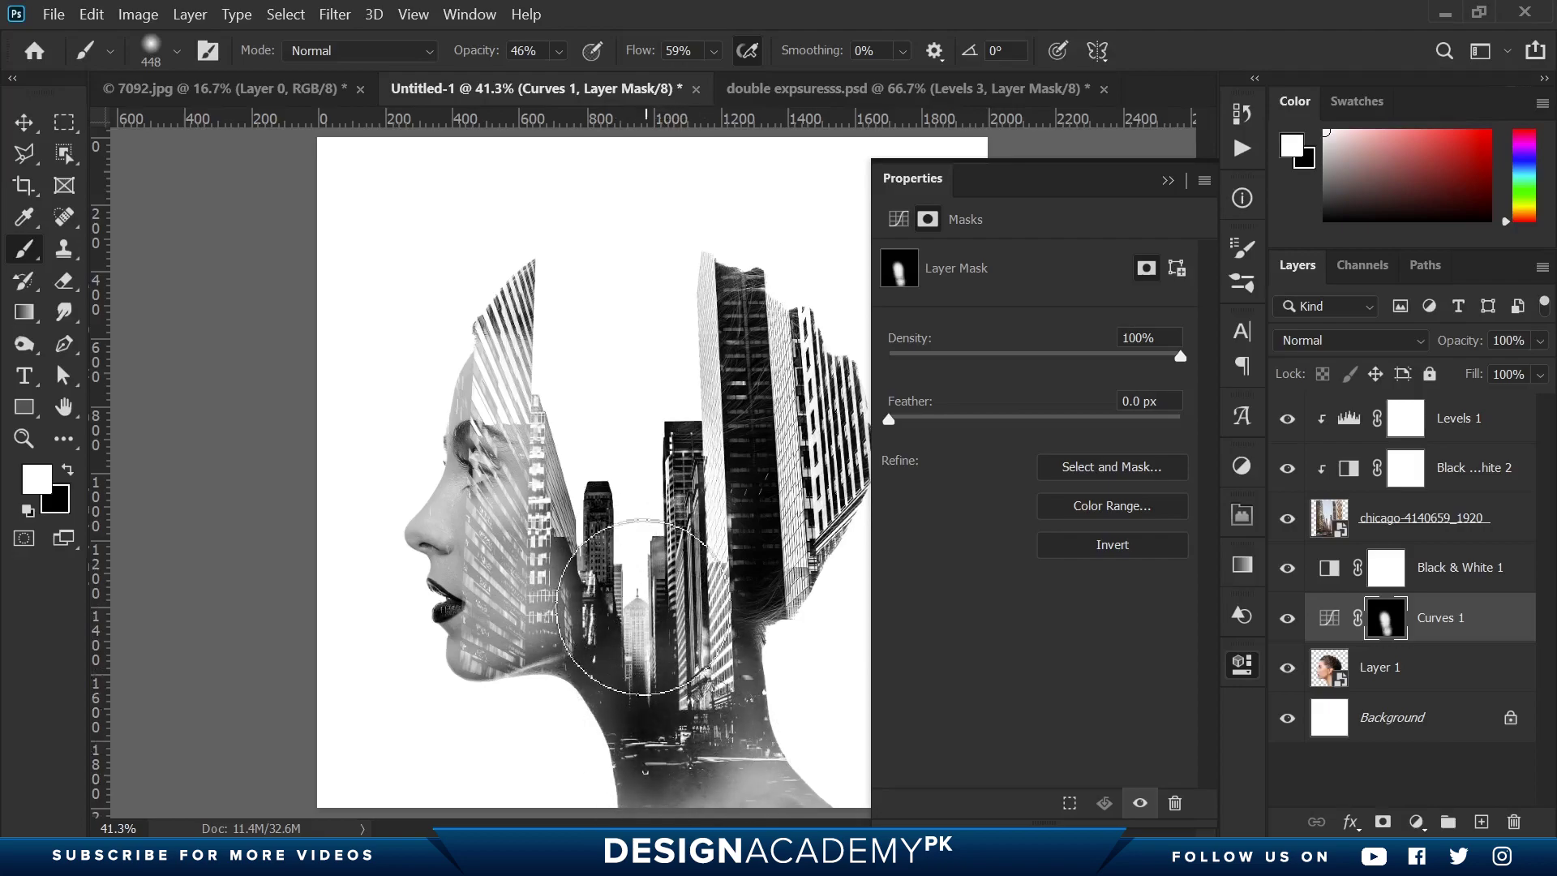
{"action": "left_click_drag", "start_coordinate": [493, 52], "coordinate": [463, 65]}
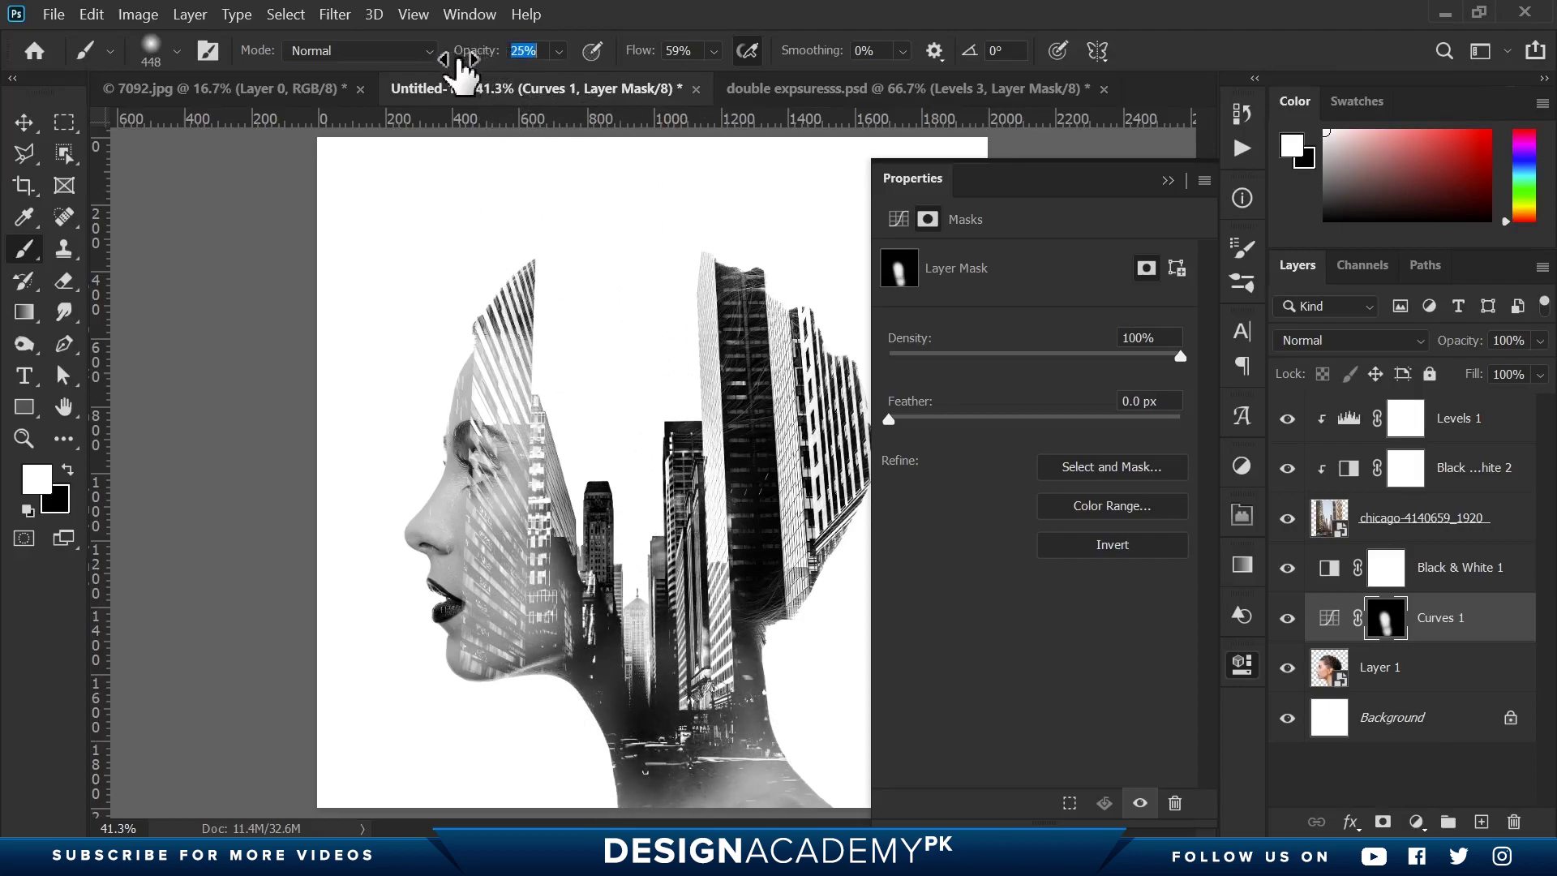
{"action": "mouse_move", "coordinate": [605, 515]}
{"action": "left_mouse_down"}
{"action": "mouse_move", "coordinate": [573, 483]}
{"action": "mouse_move", "coordinate": [603, 591]}
{"action": "mouse_move", "coordinate": [557, 509]}
{"action": "left_mouse_up"}
{"action": "mouse_move", "coordinate": [696, 506]}
{"action": "left_mouse_down"}
{"action": "mouse_move", "coordinate": [665, 504]}
{"action": "mouse_move", "coordinate": [635, 584]}
{"action": "left_mouse_up"}
Reopen the city's Levels adjustment, lower the shadow input to 70, brighten the midtones and close its settings
{"action": "left_click", "coordinate": [1476, 419]}
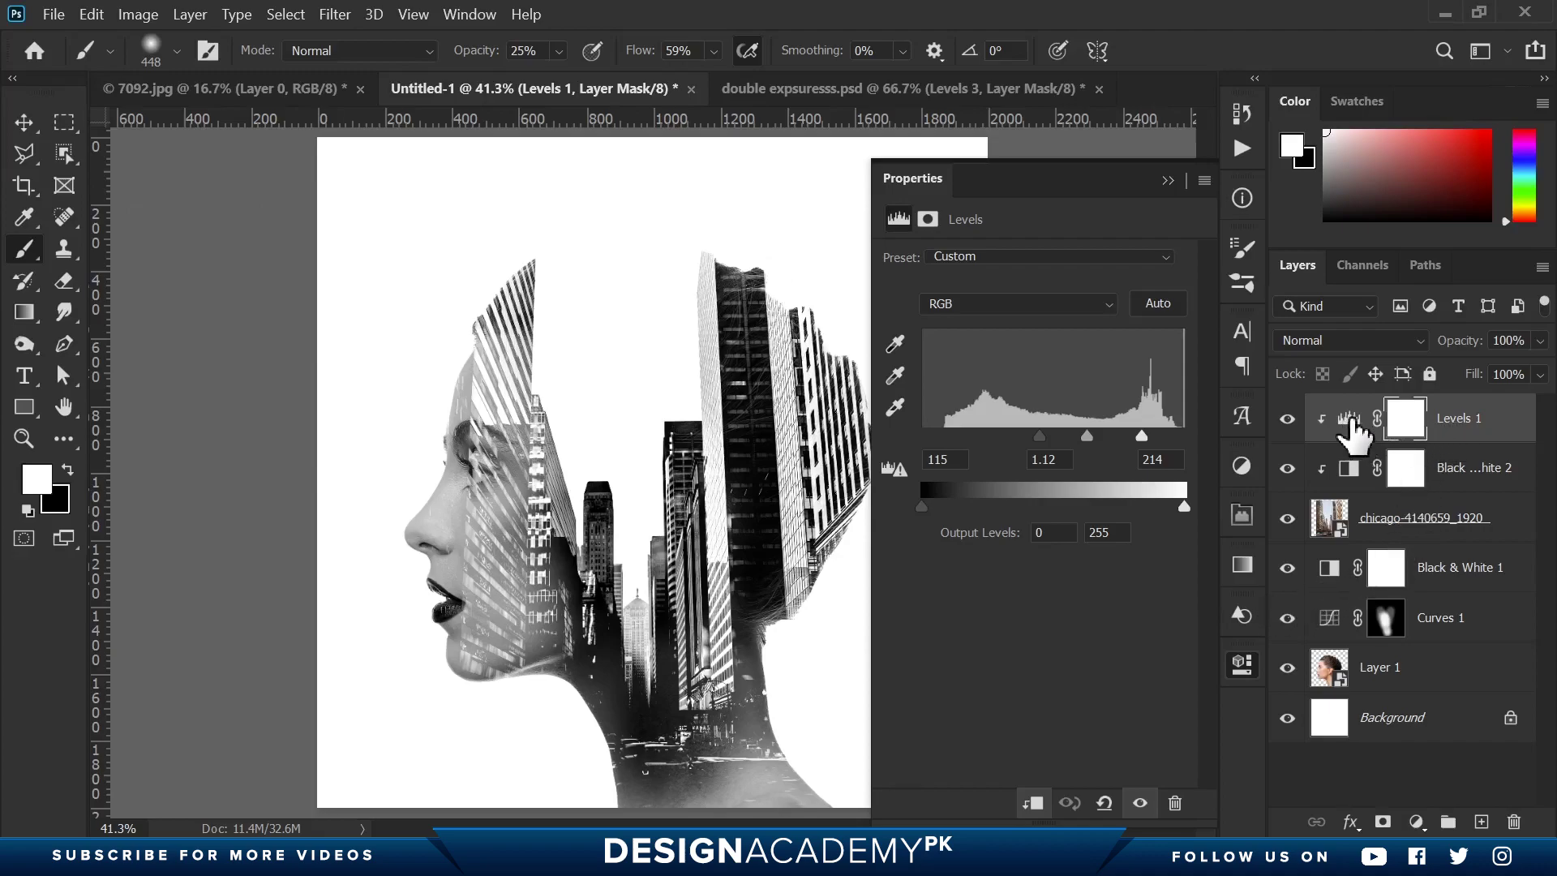
{"action": "left_click", "coordinate": [1349, 418]}
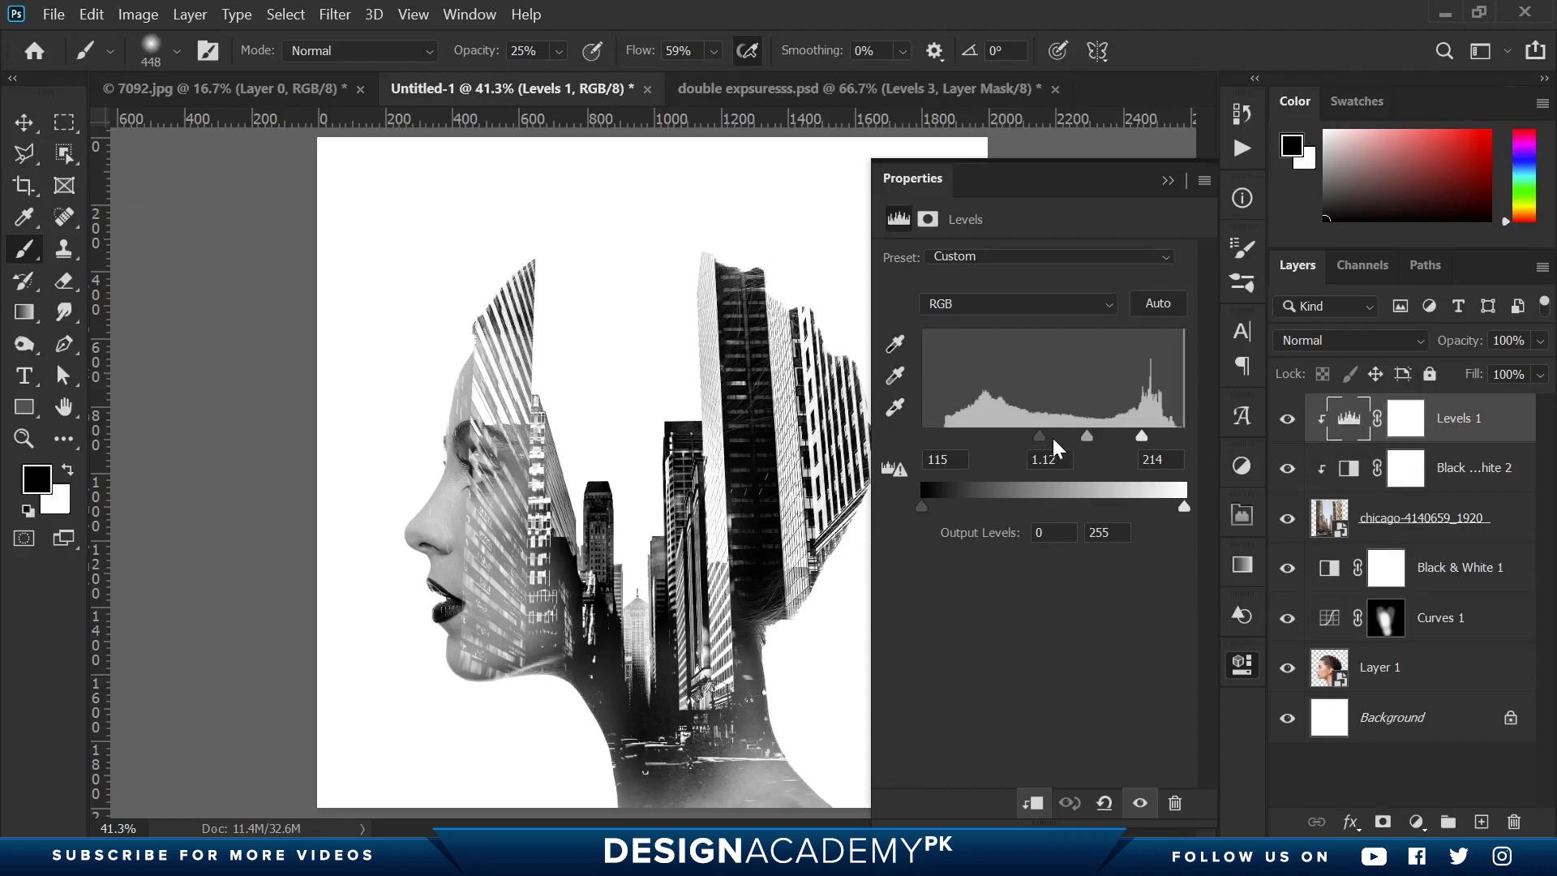
{"action": "mouse_move", "coordinate": [1042, 437]}
{"action": "left_mouse_down"}
{"action": "mouse_move", "coordinate": [991, 437]}
{"action": "mouse_move", "coordinate": [1043, 436]}
{"action": "left_mouse_up"}
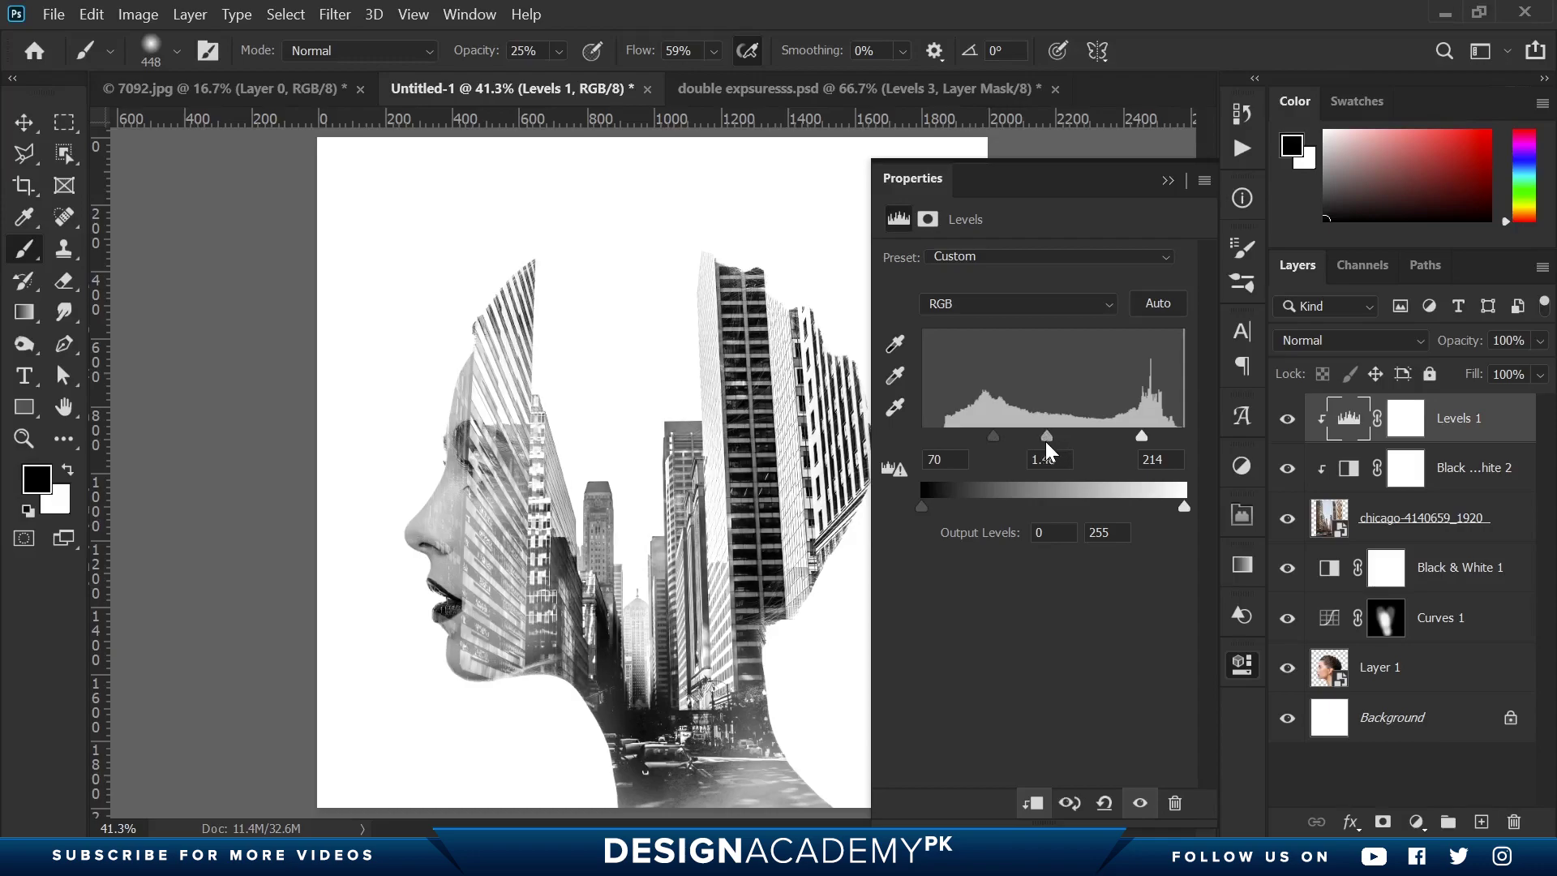
{"action": "left_click", "coordinate": [1243, 669]}
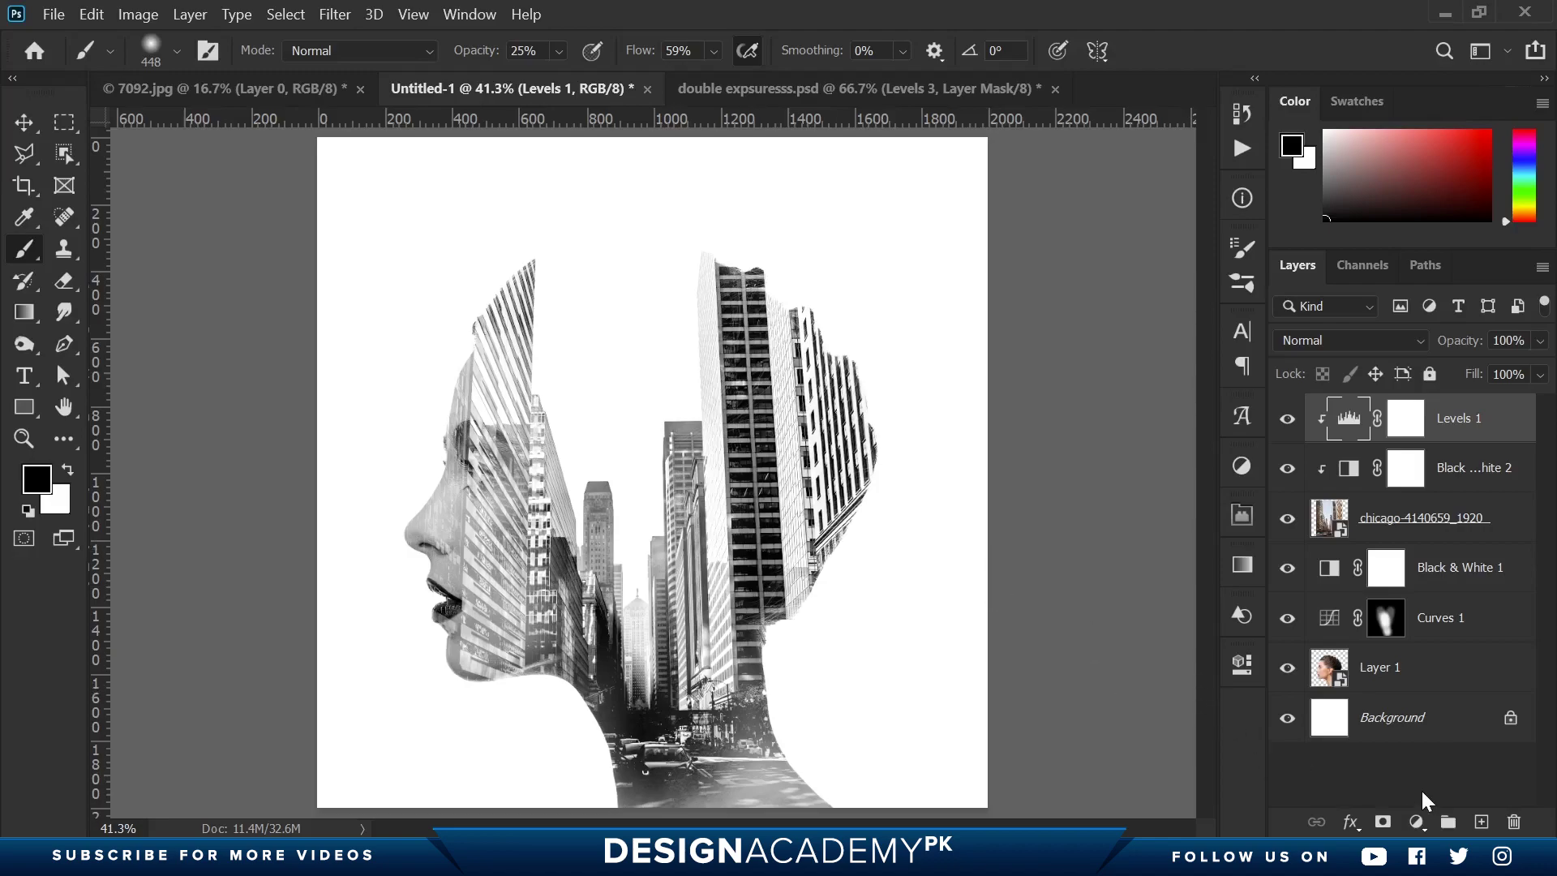
Add a Gradient Map adjustment above the Levels layer and set the gradient's dark stop to navy blue #001f3f
{"action": "left_click", "coordinate": [1416, 823]}
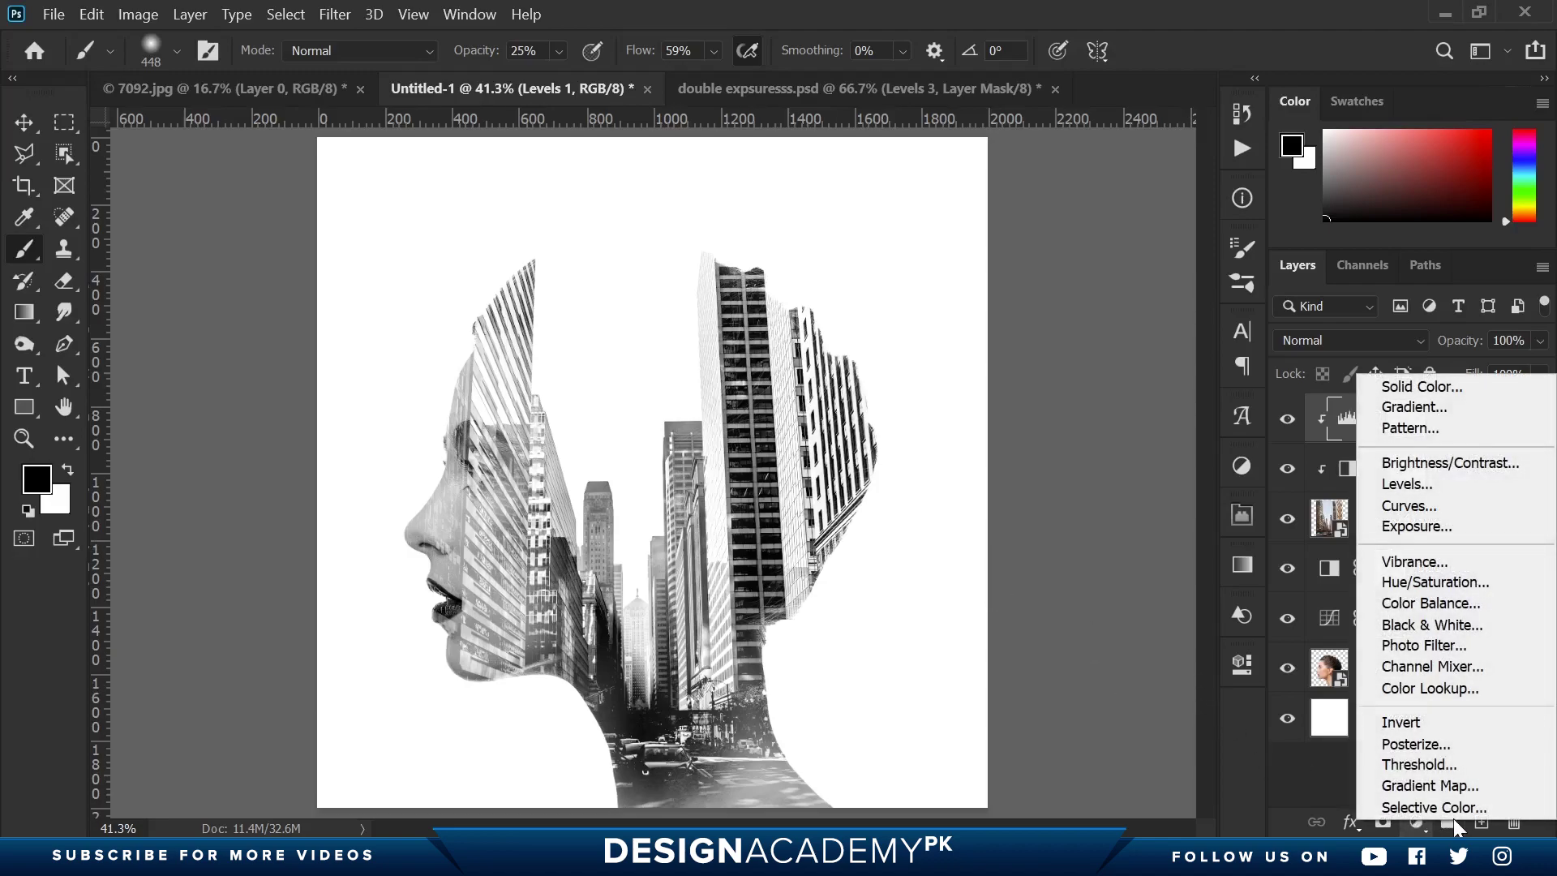
{"action": "left_click", "coordinate": [1425, 786]}
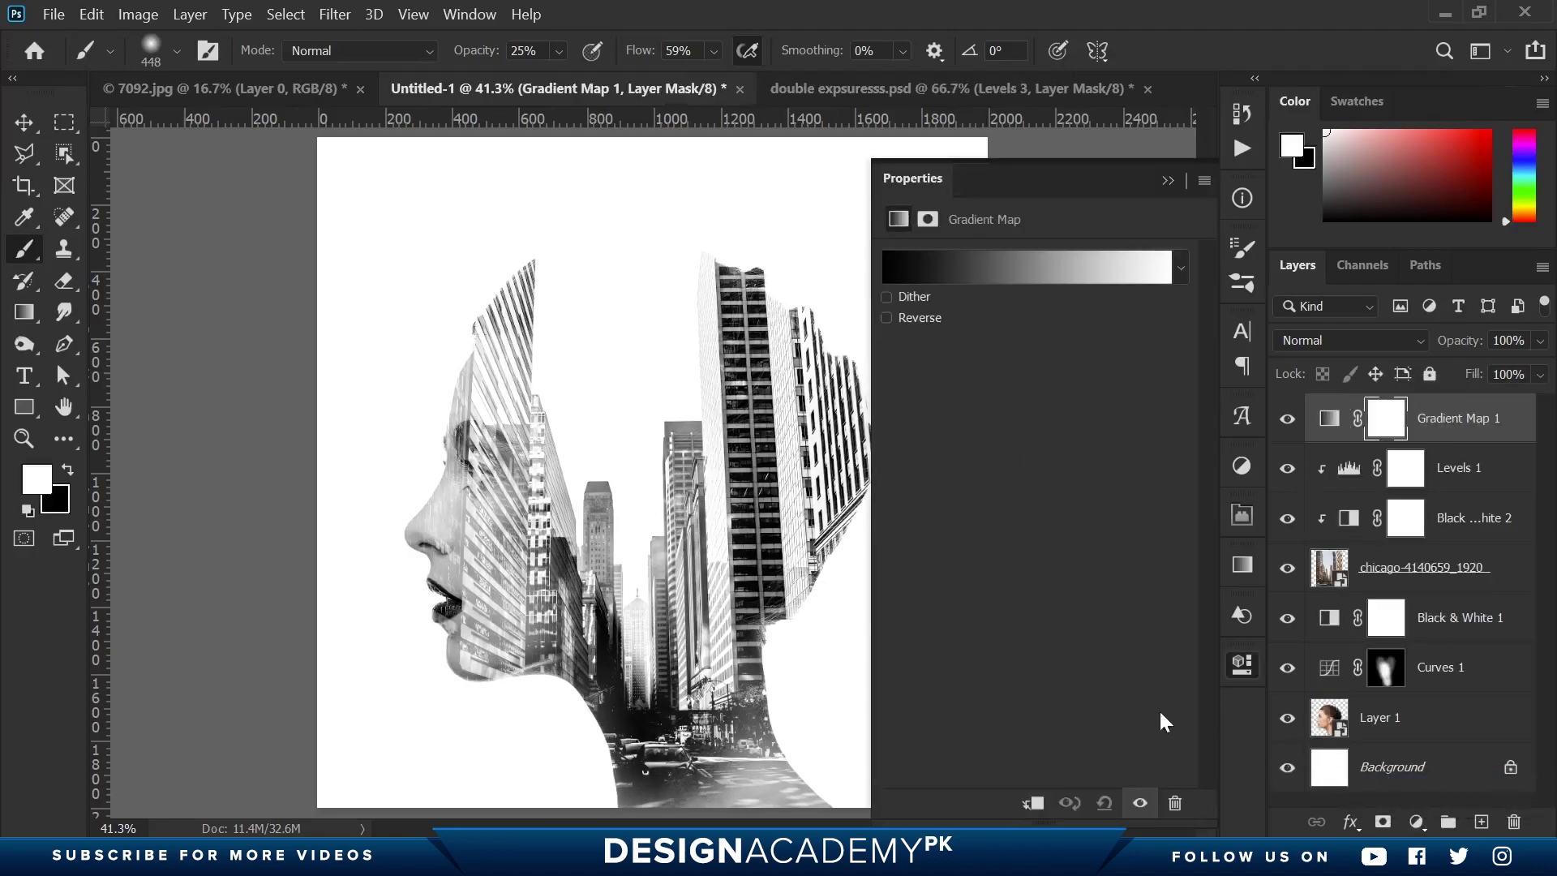
{"action": "left_click", "coordinate": [998, 275]}
{"action": "left_click", "coordinate": [1020, 595]}
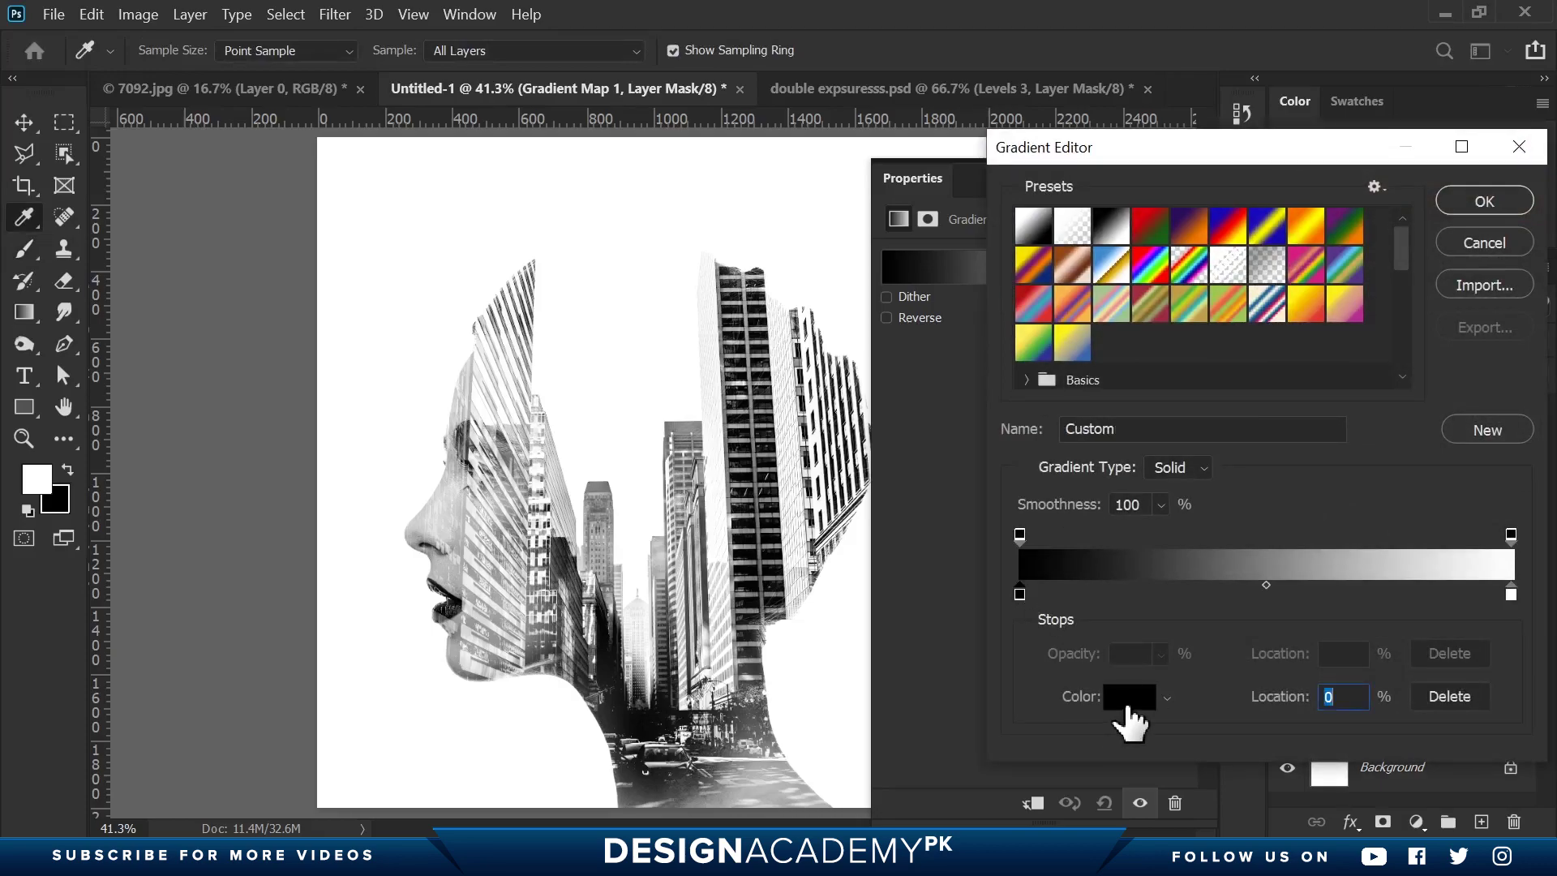
{"action": "left_click", "coordinate": [1130, 695]}
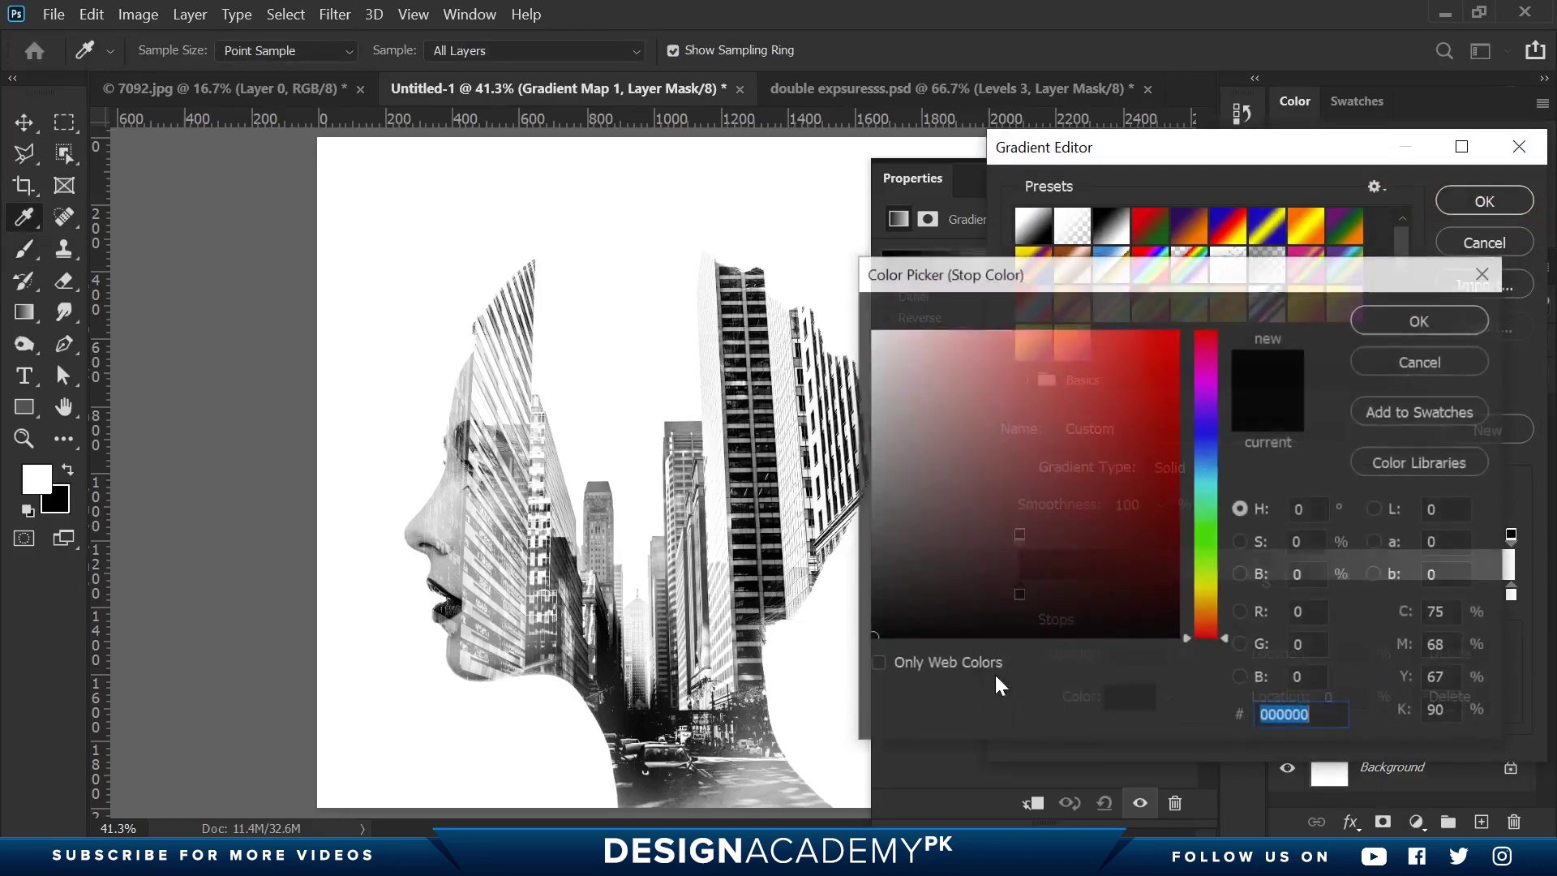
{"action": "left_click", "coordinate": [1206, 468]}
{"action": "mouse_move", "coordinate": [1134, 479]}
{"action": "left_mouse_down"}
{"action": "mouse_move", "coordinate": [1190, 507]}
{"action": "mouse_move", "coordinate": [1213, 563]}
{"action": "mouse_move", "coordinate": [1178, 565]}
{"action": "mouse_move", "coordinate": [1213, 551]}
{"action": "left_mouse_up"}
{"action": "left_click_drag", "start_coordinate": [1200, 469], "coordinate": [1200, 457]}
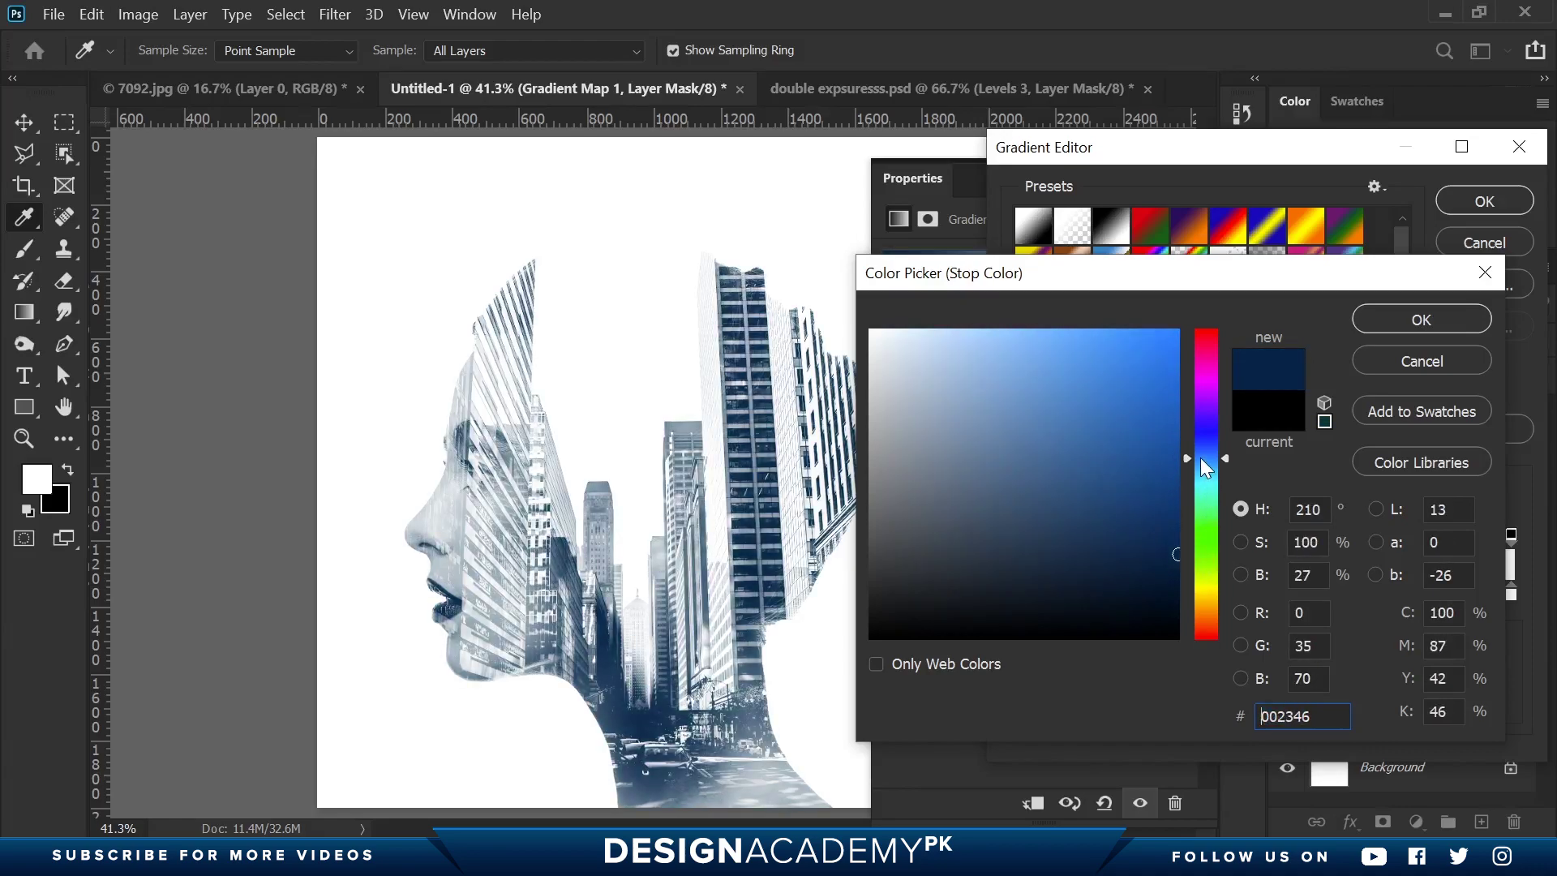
{"action": "left_click", "coordinate": [1175, 563]}
{"action": "left_click_drag", "start_coordinate": [1175, 563], "coordinate": [1214, 563]}
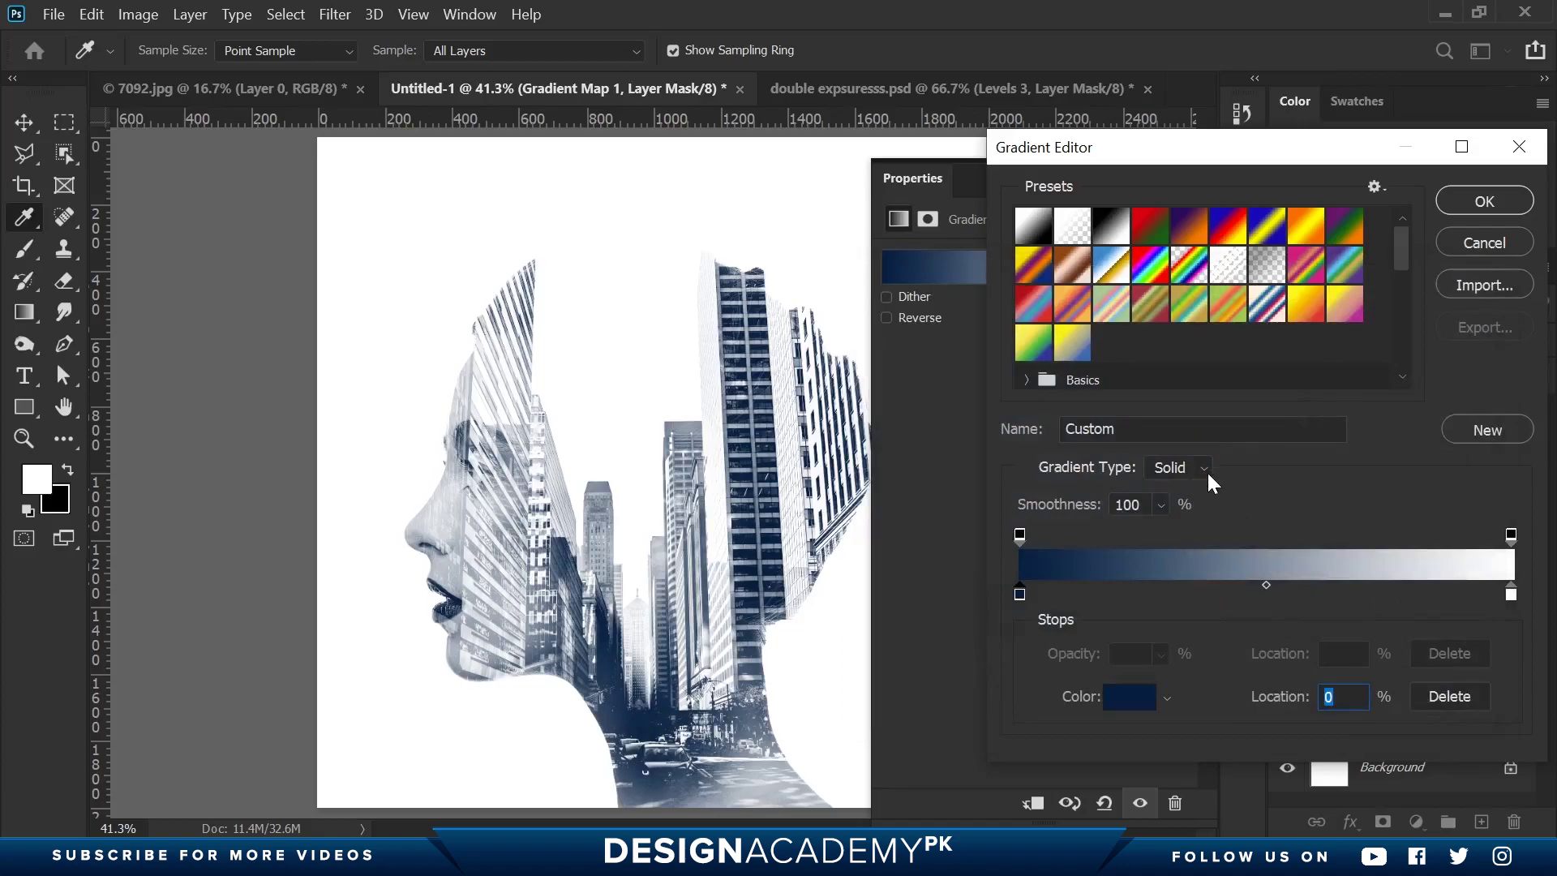
{"action": "left_click", "coordinate": [1483, 202]}
{"action": "key", "text": "b"}
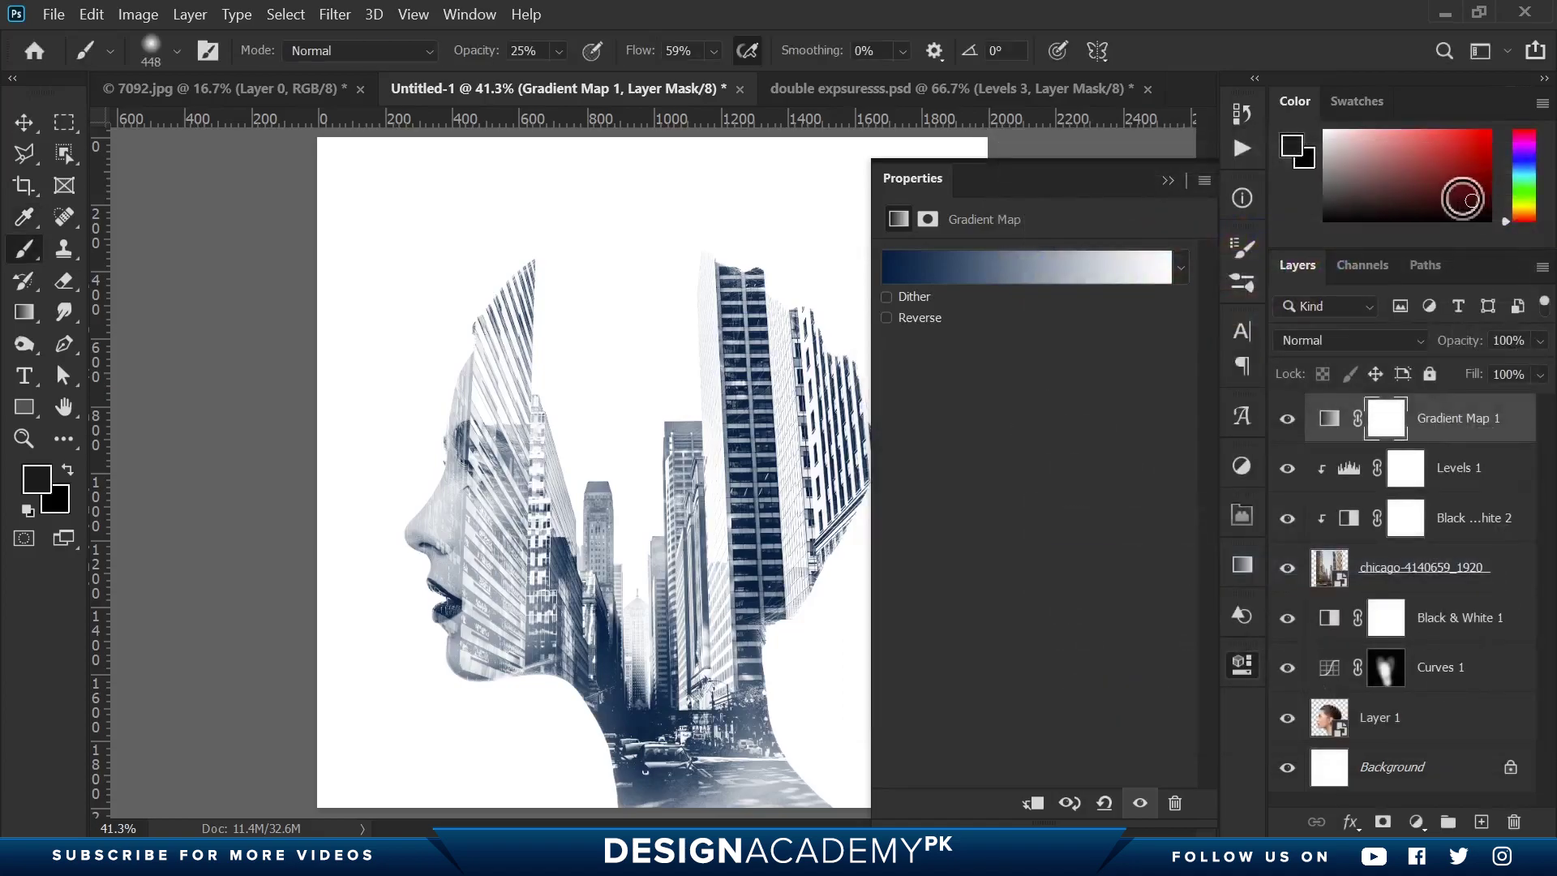
Try an off-white on the gradient's light stop, set it back to #ffffff and close the Gradient Map settings
{"action": "left_click", "coordinate": [1144, 267]}
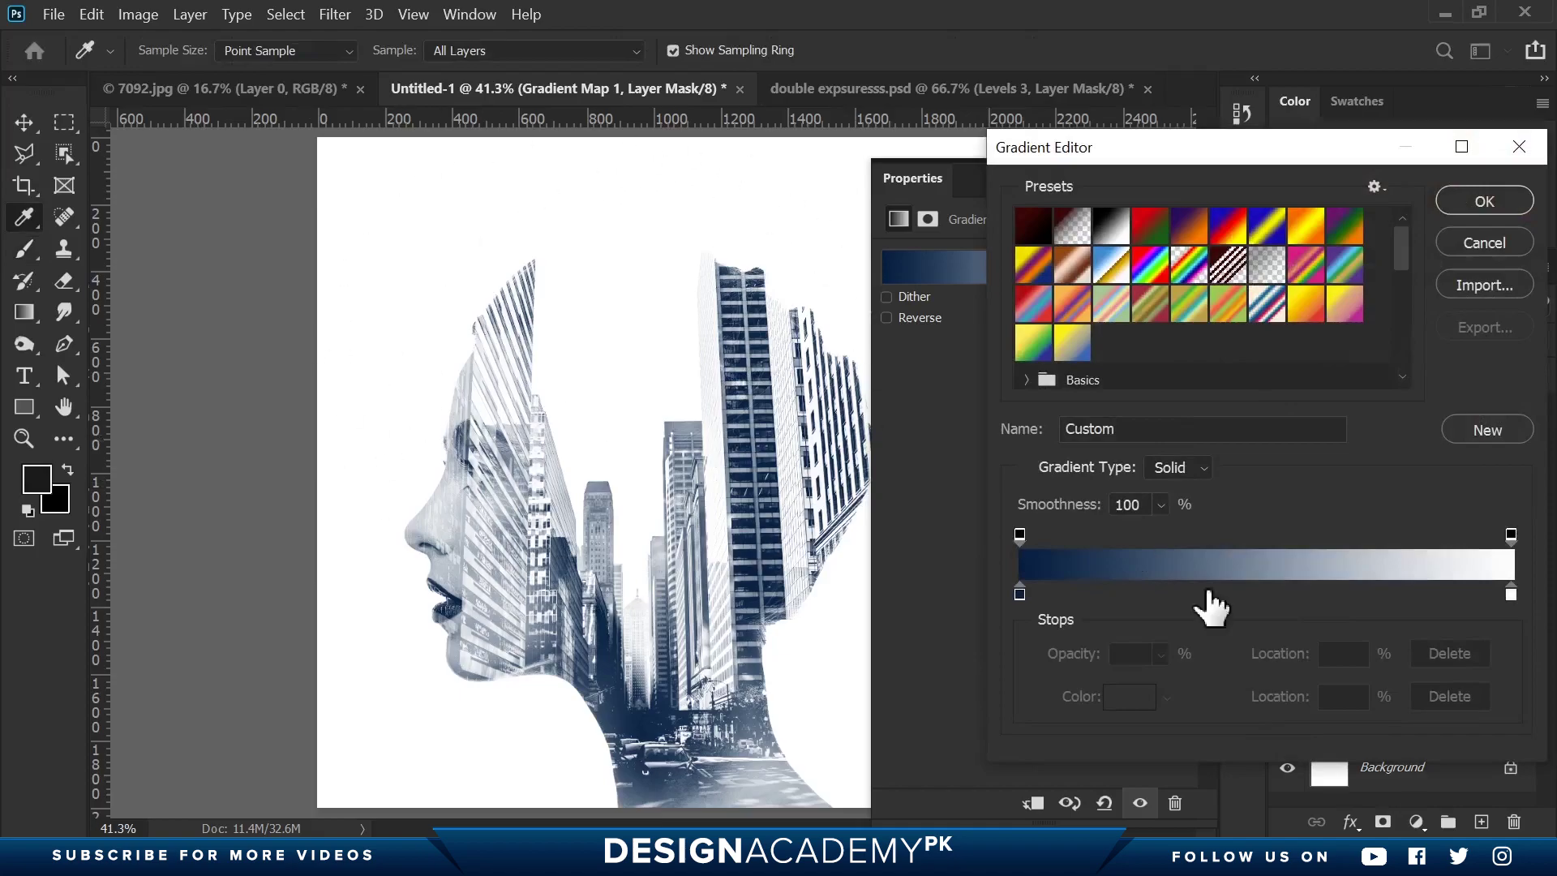
{"action": "left_click", "coordinate": [1512, 595]}
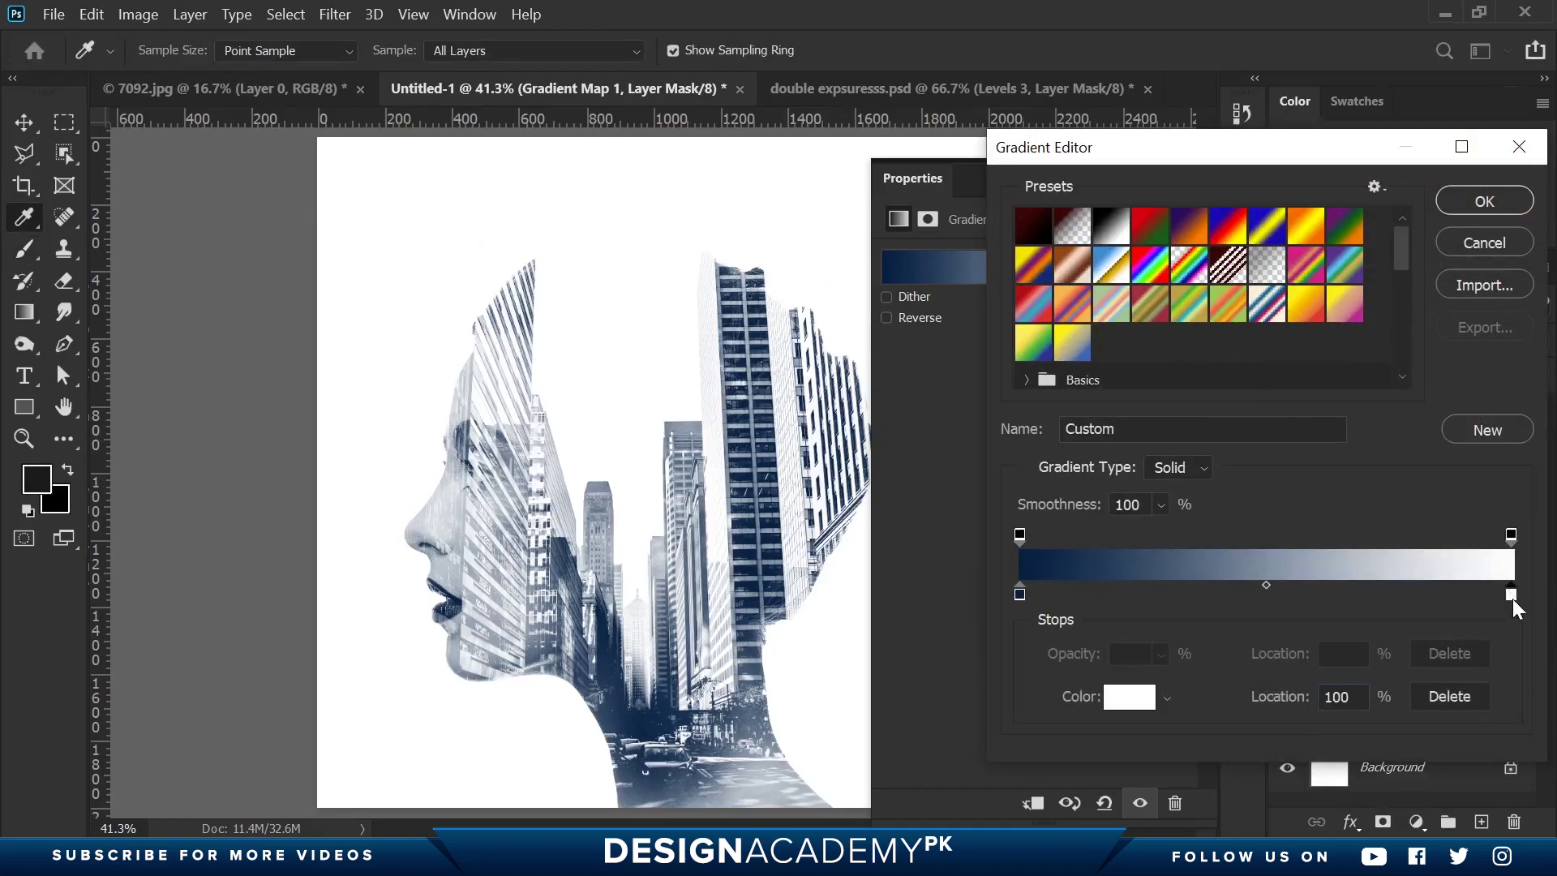
{"action": "left_click", "coordinate": [1125, 699]}
{"action": "type", "text": "dcdcdc"}
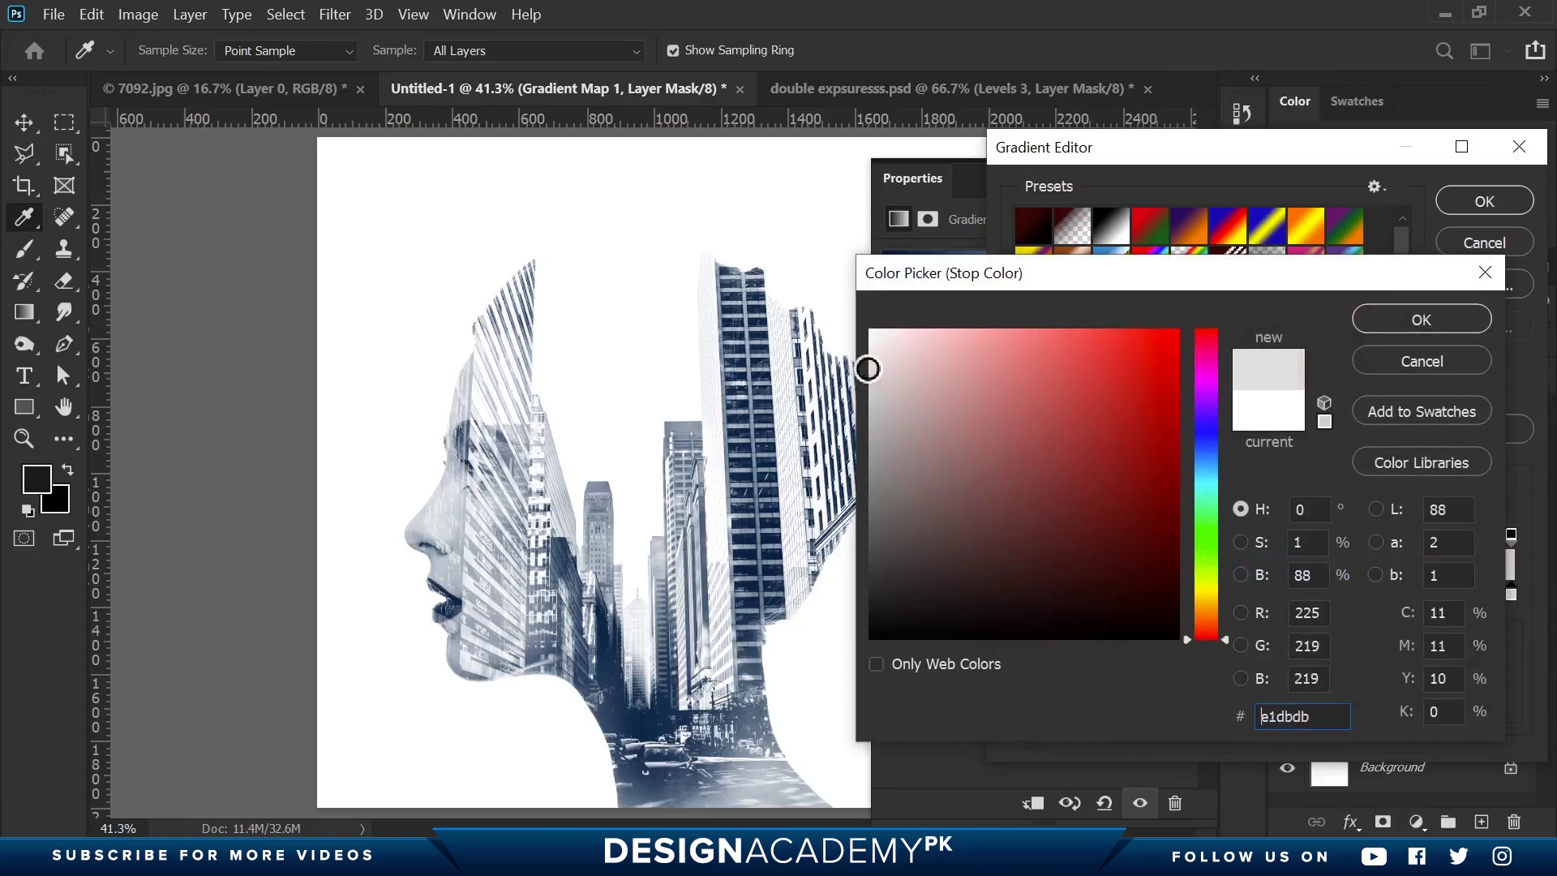
{"action": "mouse_move", "coordinate": [909, 378]}
{"action": "left_mouse_down"}
{"action": "mouse_move", "coordinate": [850, 411]}
{"action": "mouse_move", "coordinate": [893, 337]}
{"action": "mouse_move", "coordinate": [816, 299]}
{"action": "mouse_move", "coordinate": [853, 324]}
{"action": "left_mouse_up"}
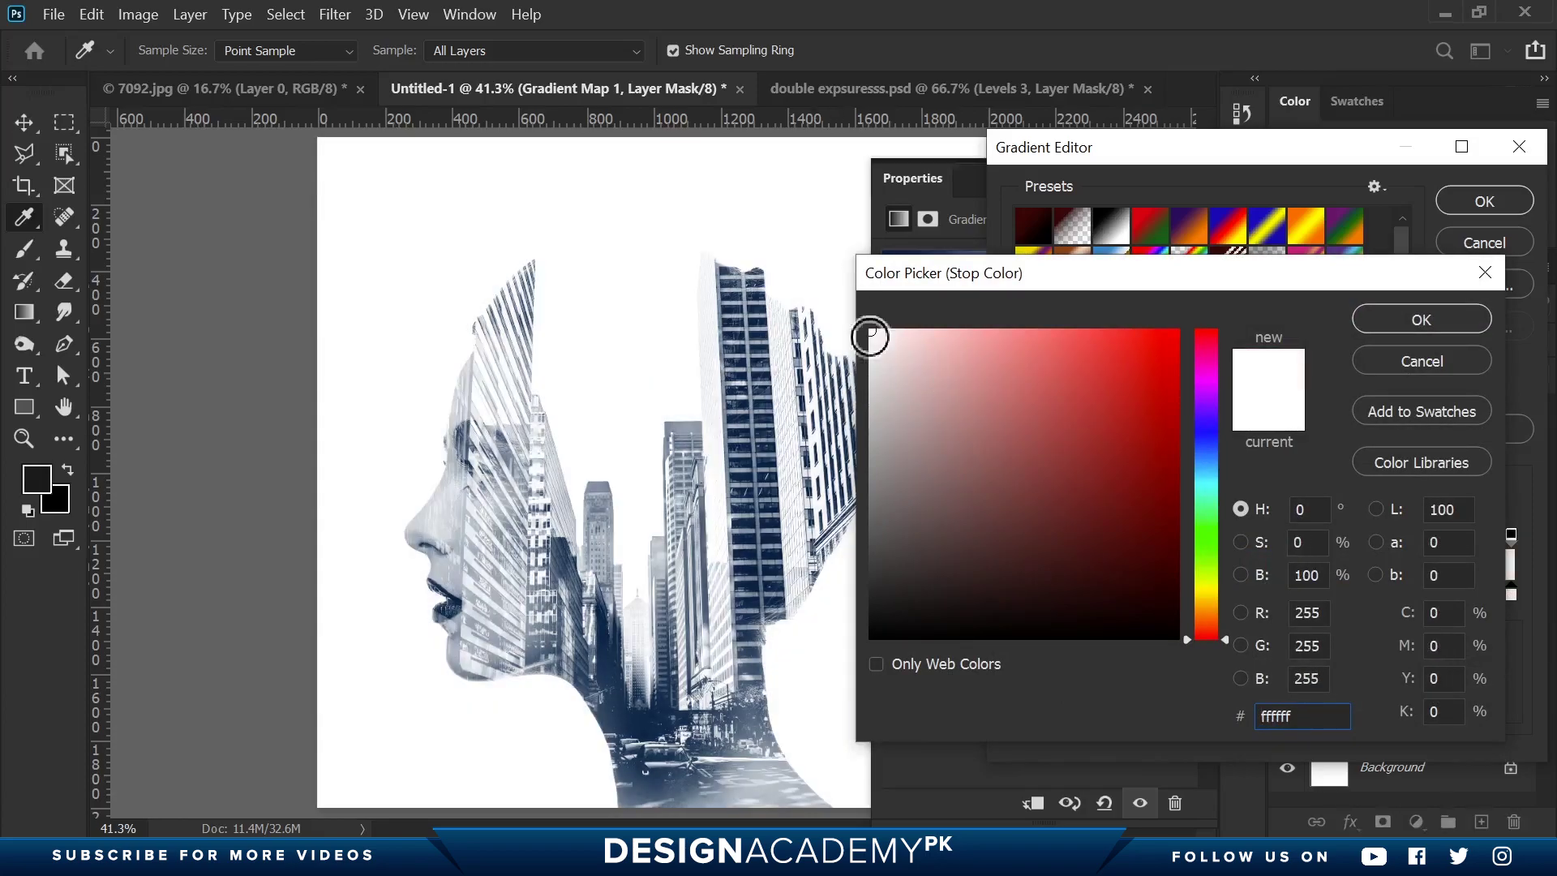
{"action": "left_click", "coordinate": [1409, 320]}
{"action": "left_click", "coordinate": [1471, 205]}
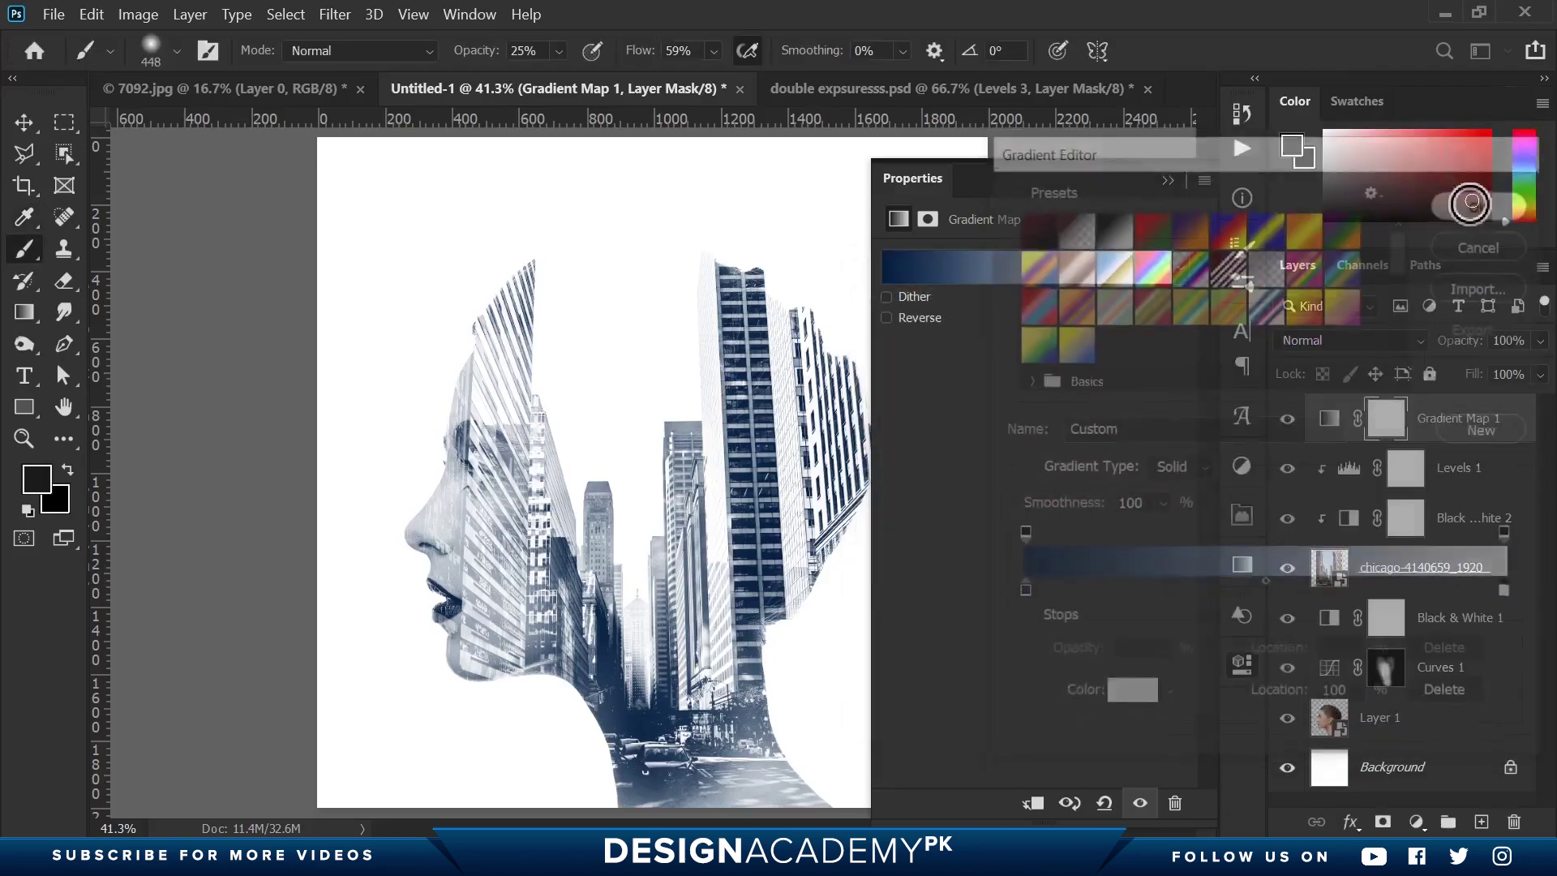
{"action": "left_click", "coordinate": [1243, 665]}
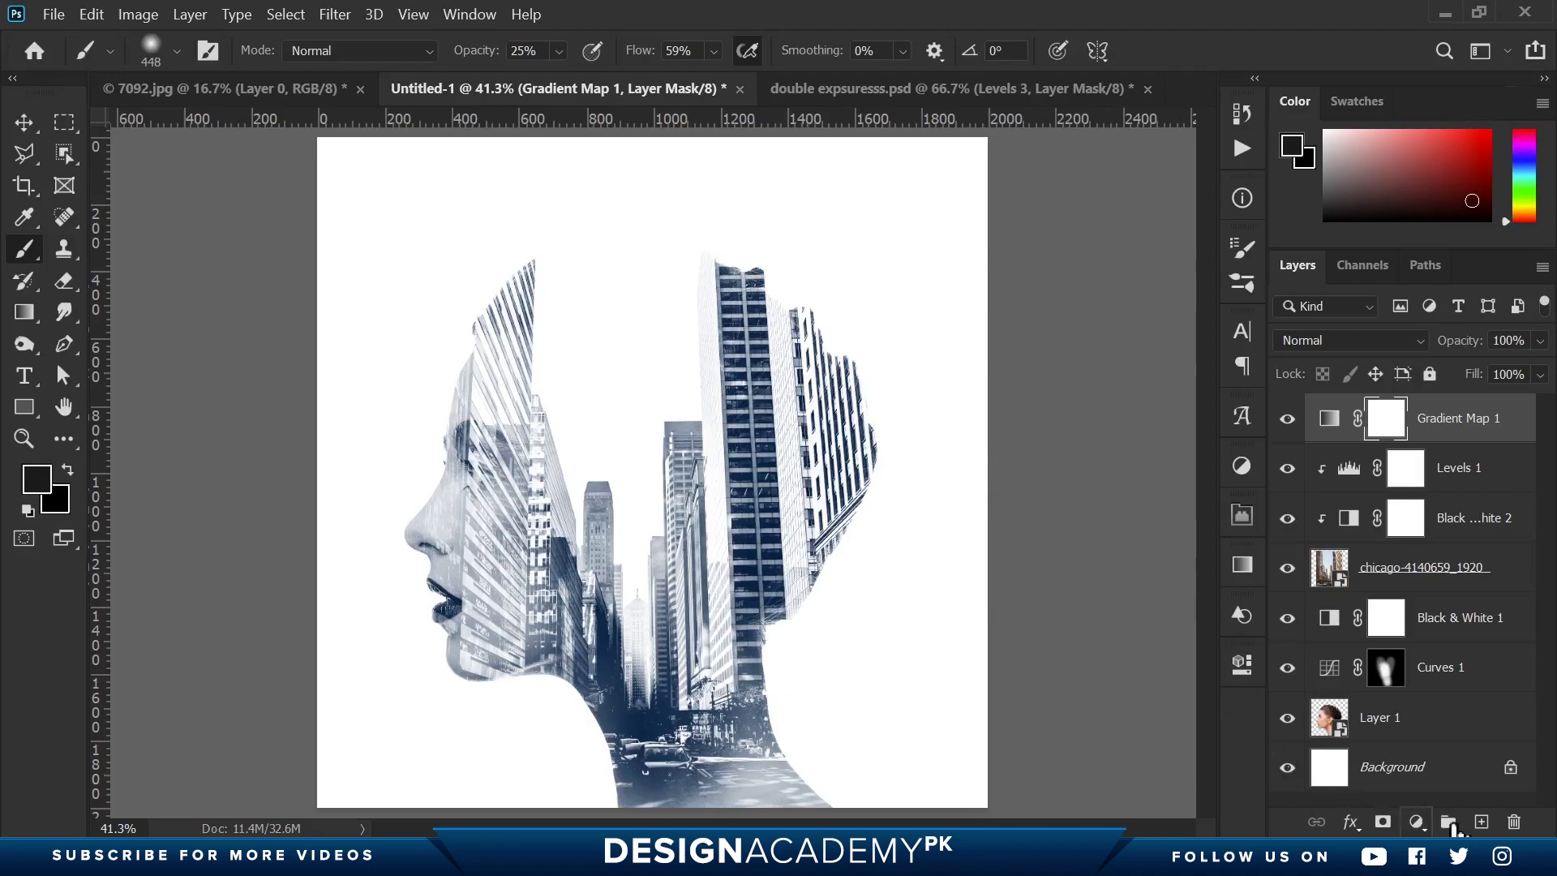
Add a new layer above the Gradient Map and fill it with black using the Paint Bucket tool
{"action": "left_click", "coordinate": [1481, 821]}
{"action": "key", "text": "d"}
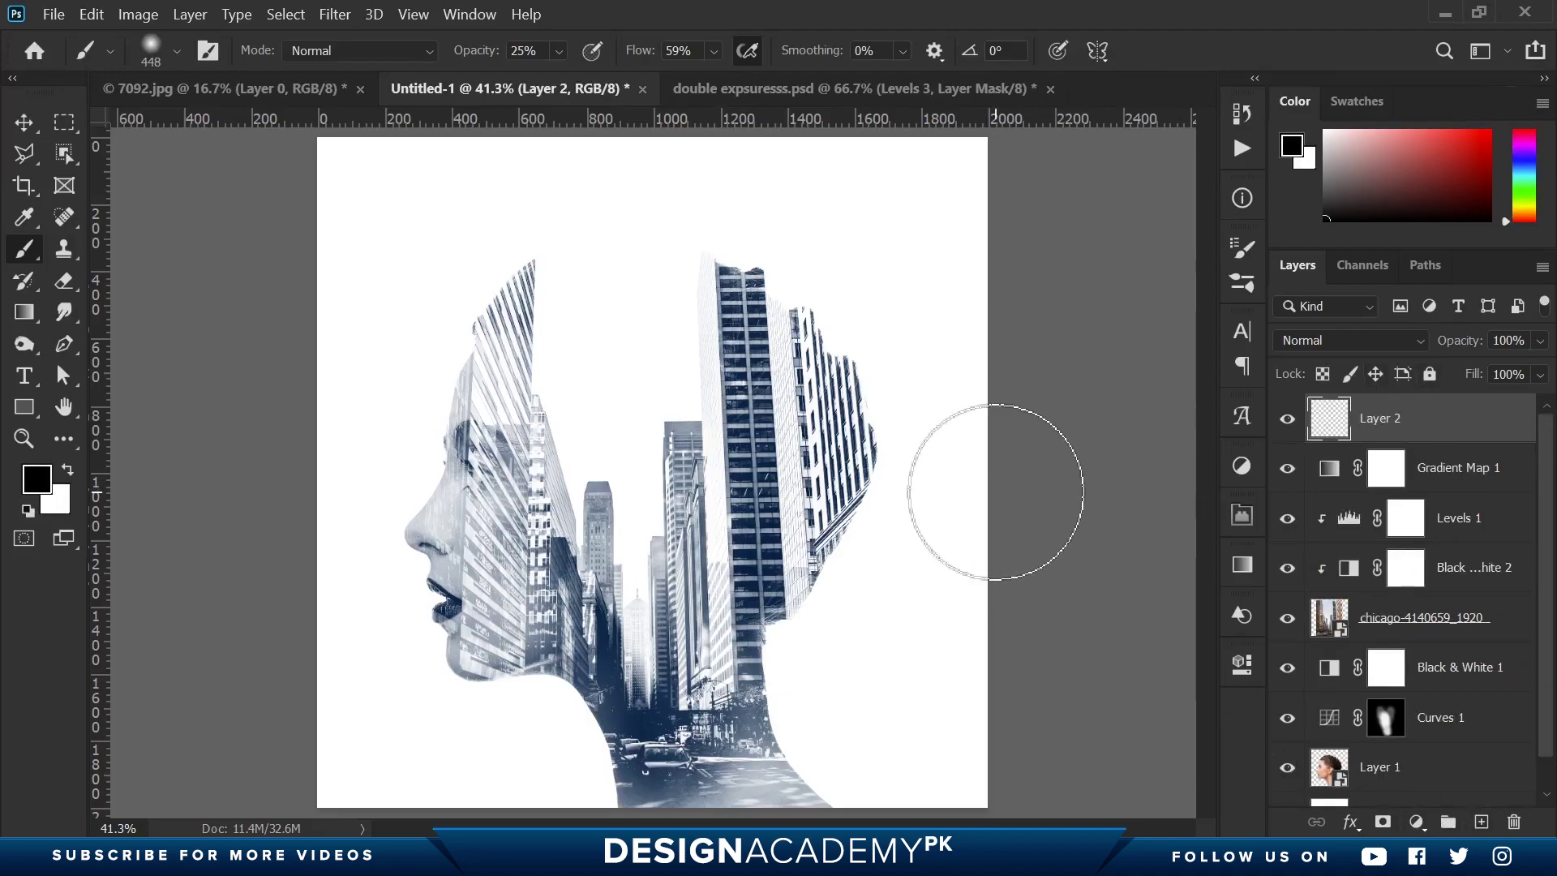
{"action": "left_click", "coordinate": [28, 314]}
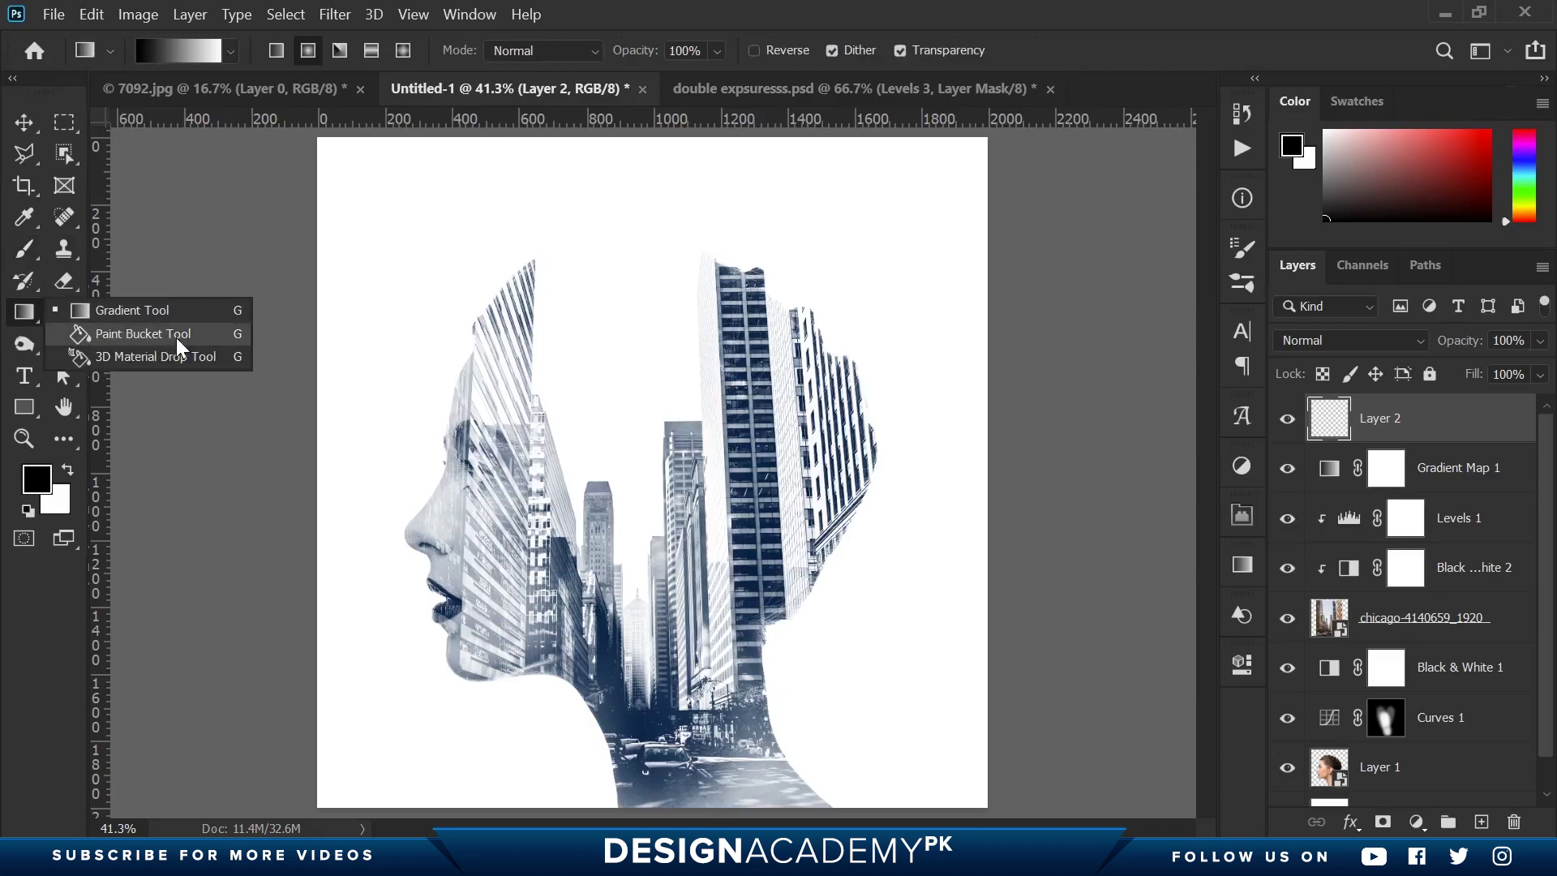
{"action": "left_click", "coordinate": [177, 338]}
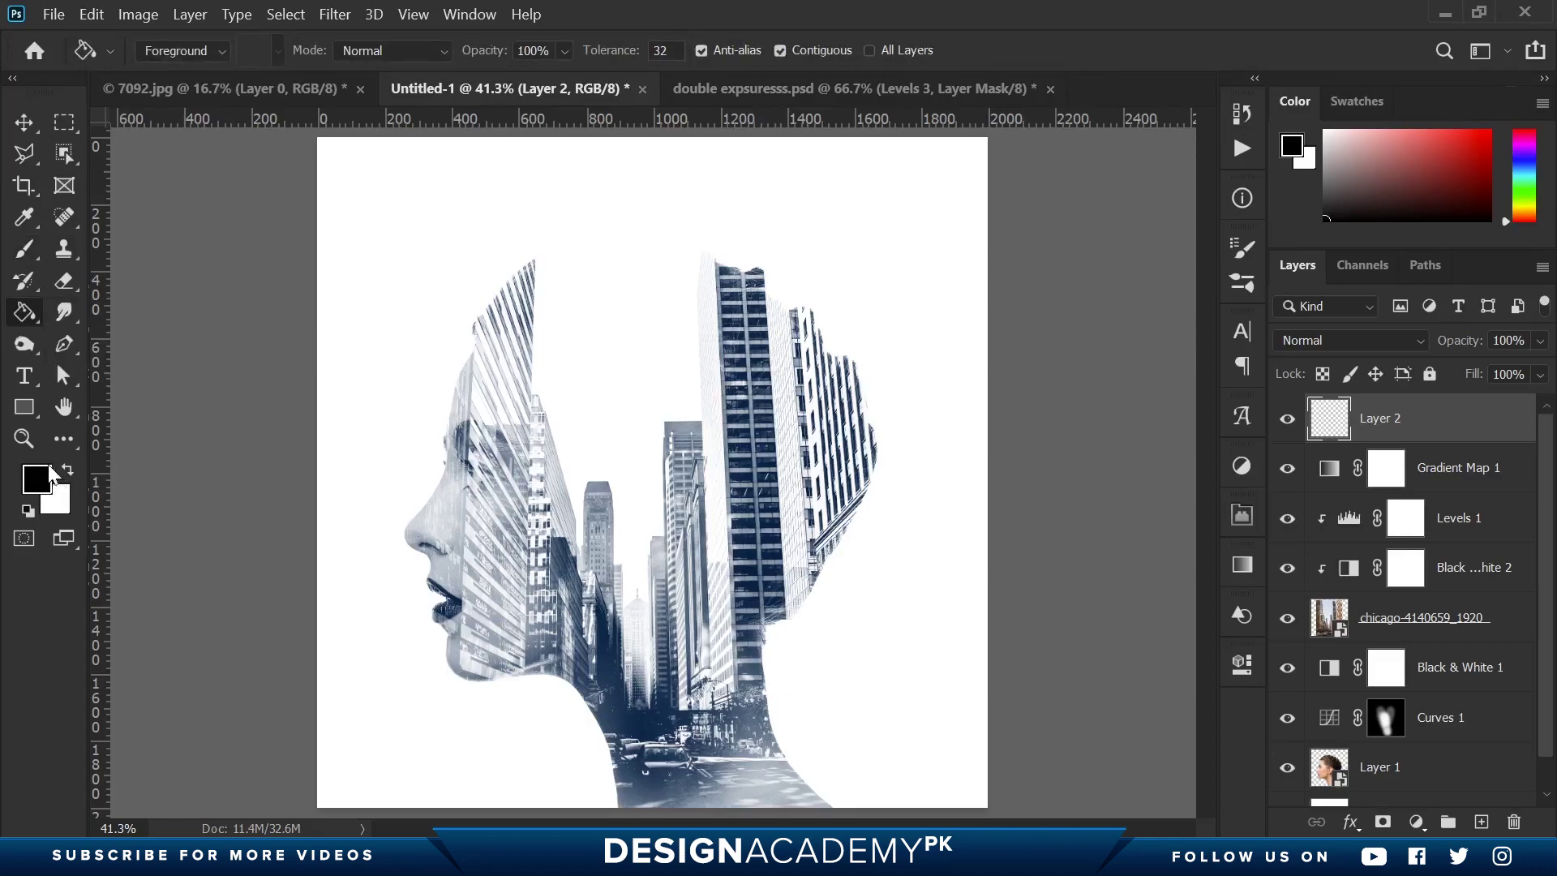
{"action": "left_click", "coordinate": [653, 378]}
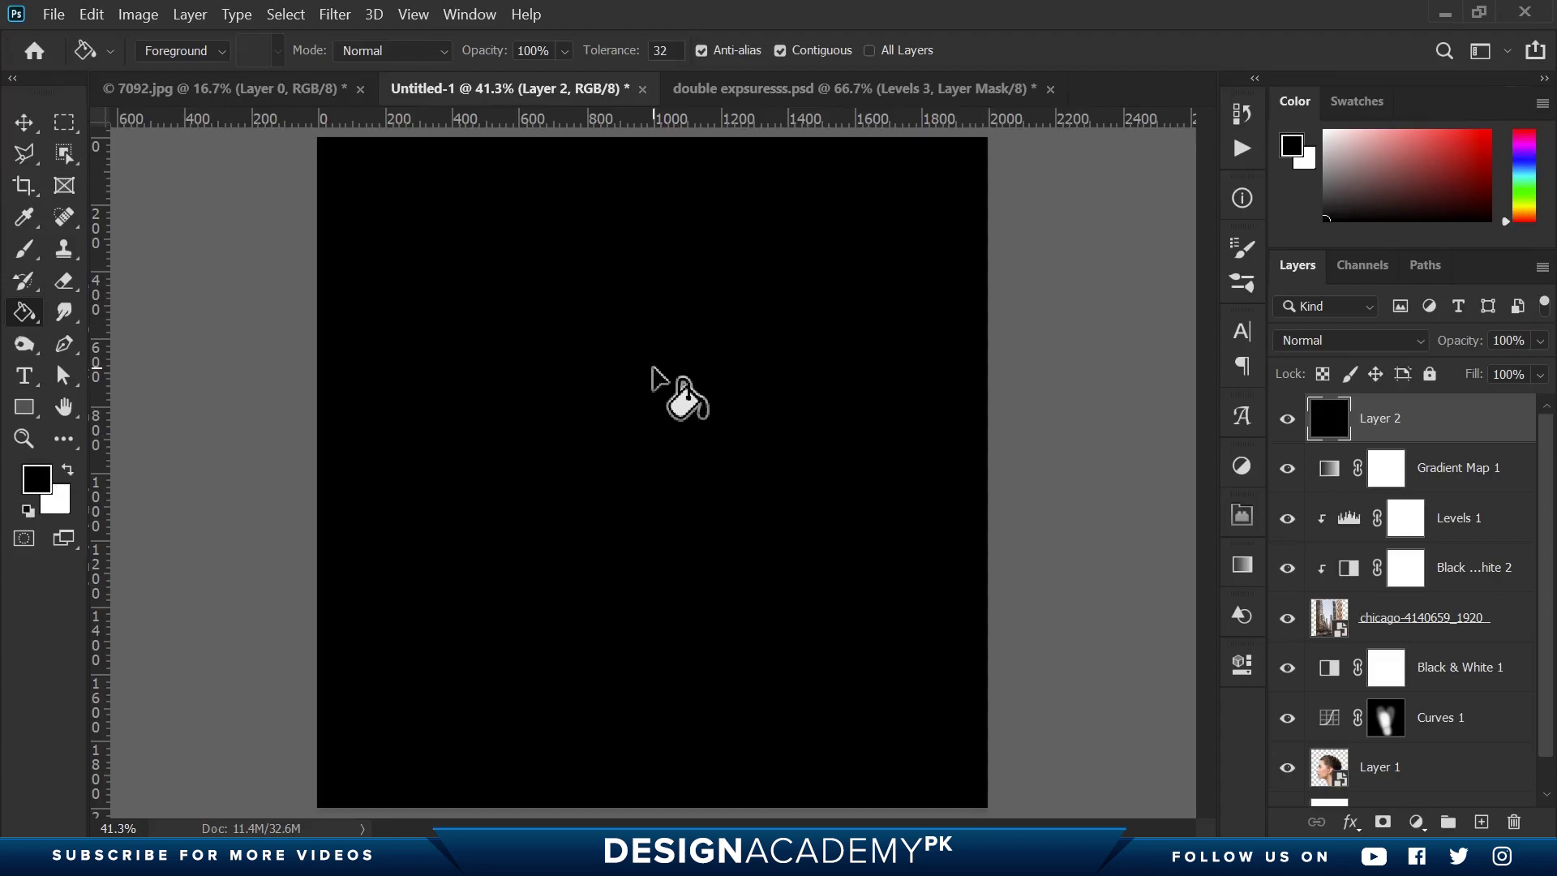
Render a 50-300mm Zoom lens flare at 109% brightness on the black layer, centred above and left of the middle
{"action": "left_click", "coordinate": [332, 19]}
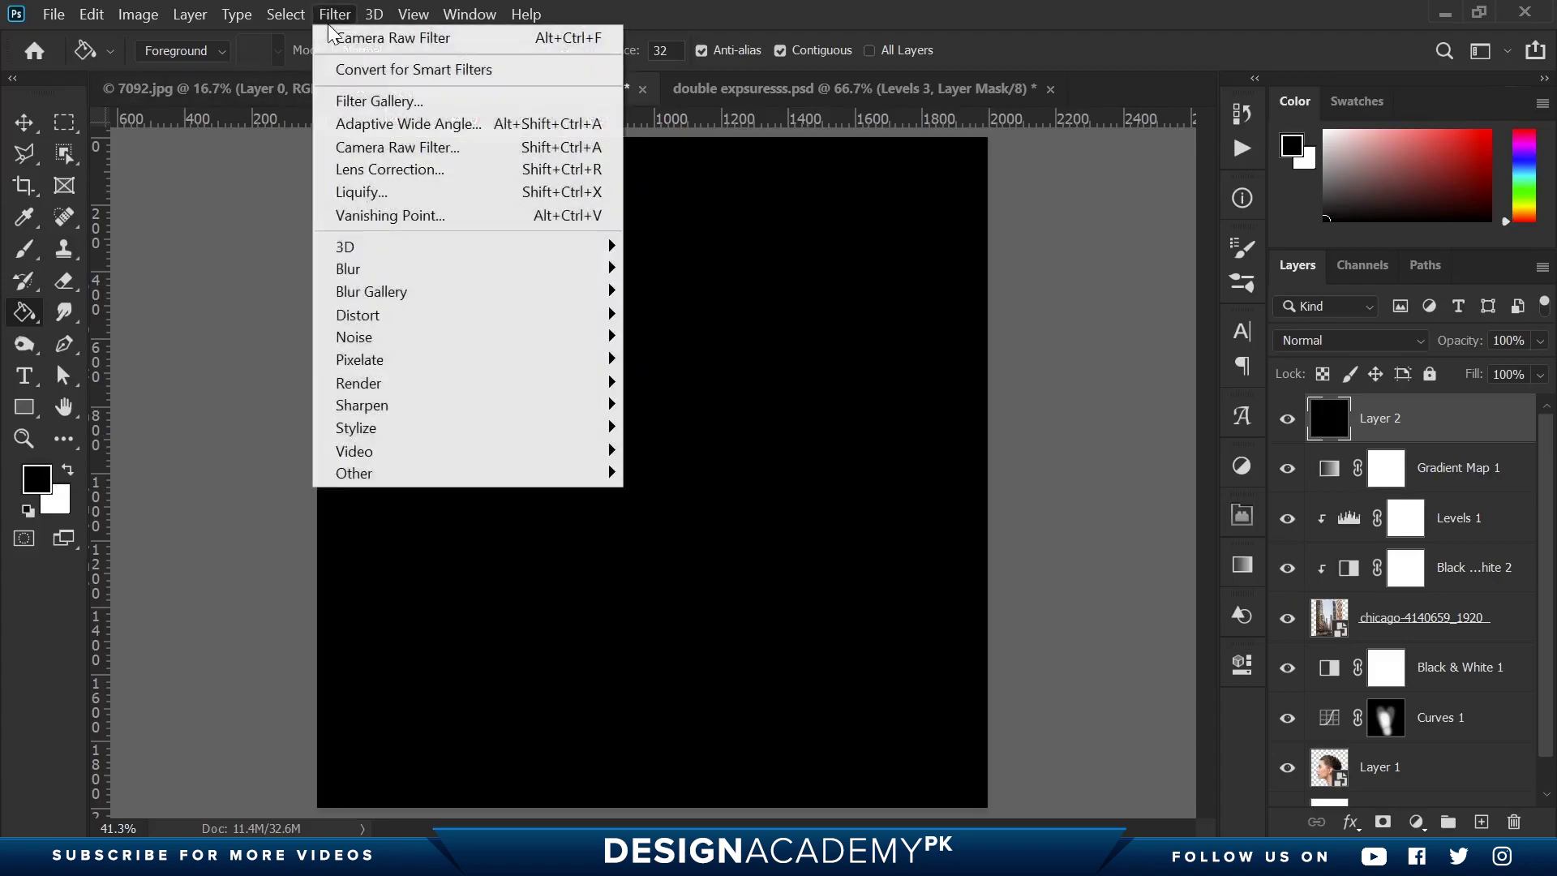
{"action": "mouse_move", "coordinate": [412, 385]}
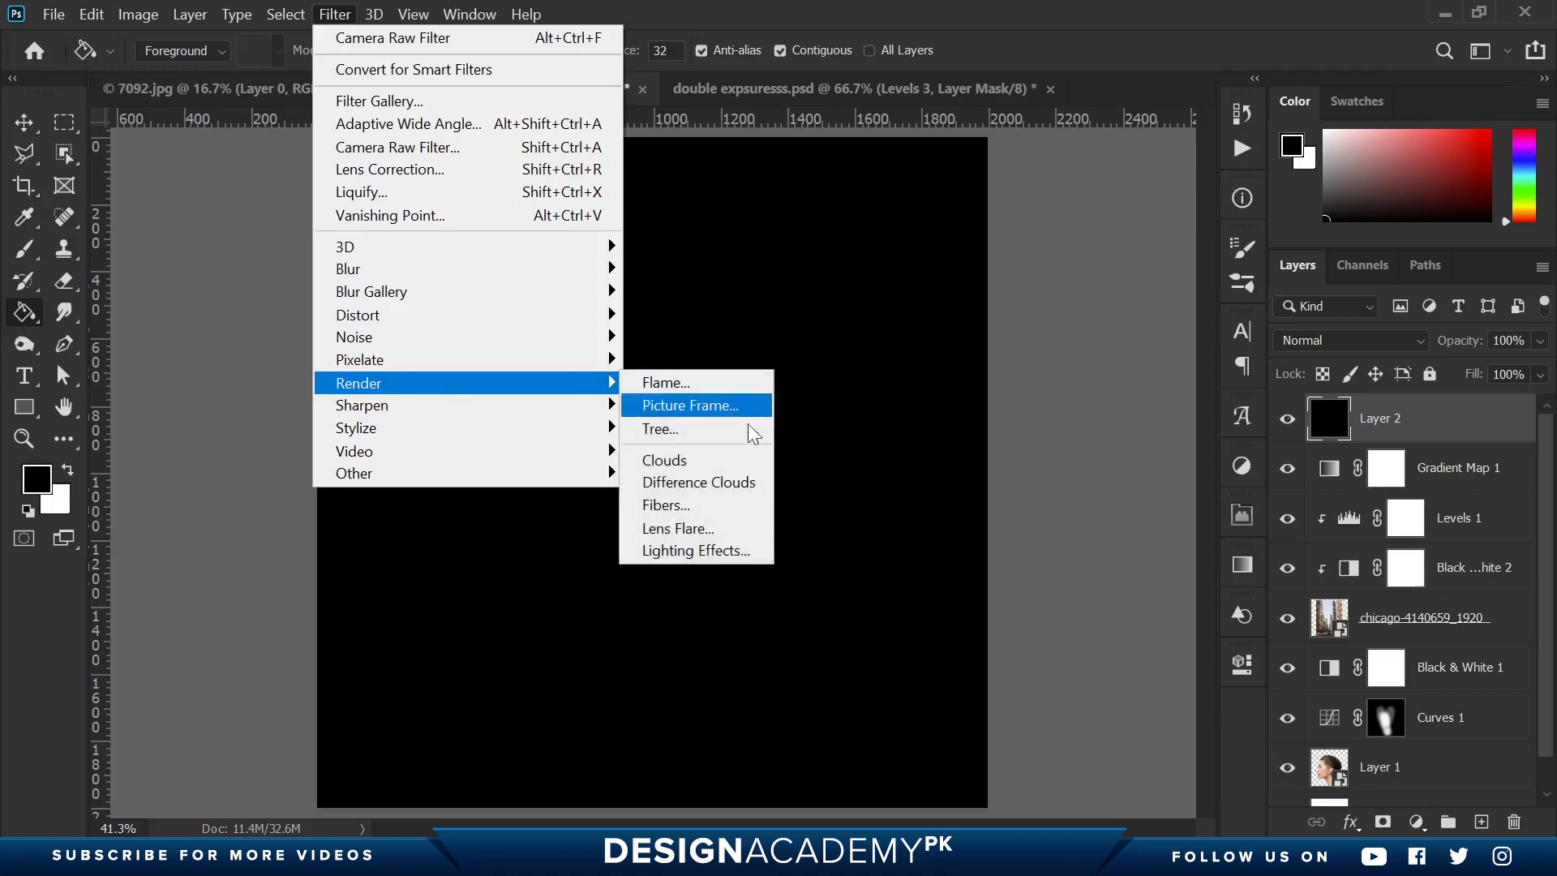
{"action": "left_click", "coordinate": [743, 531]}
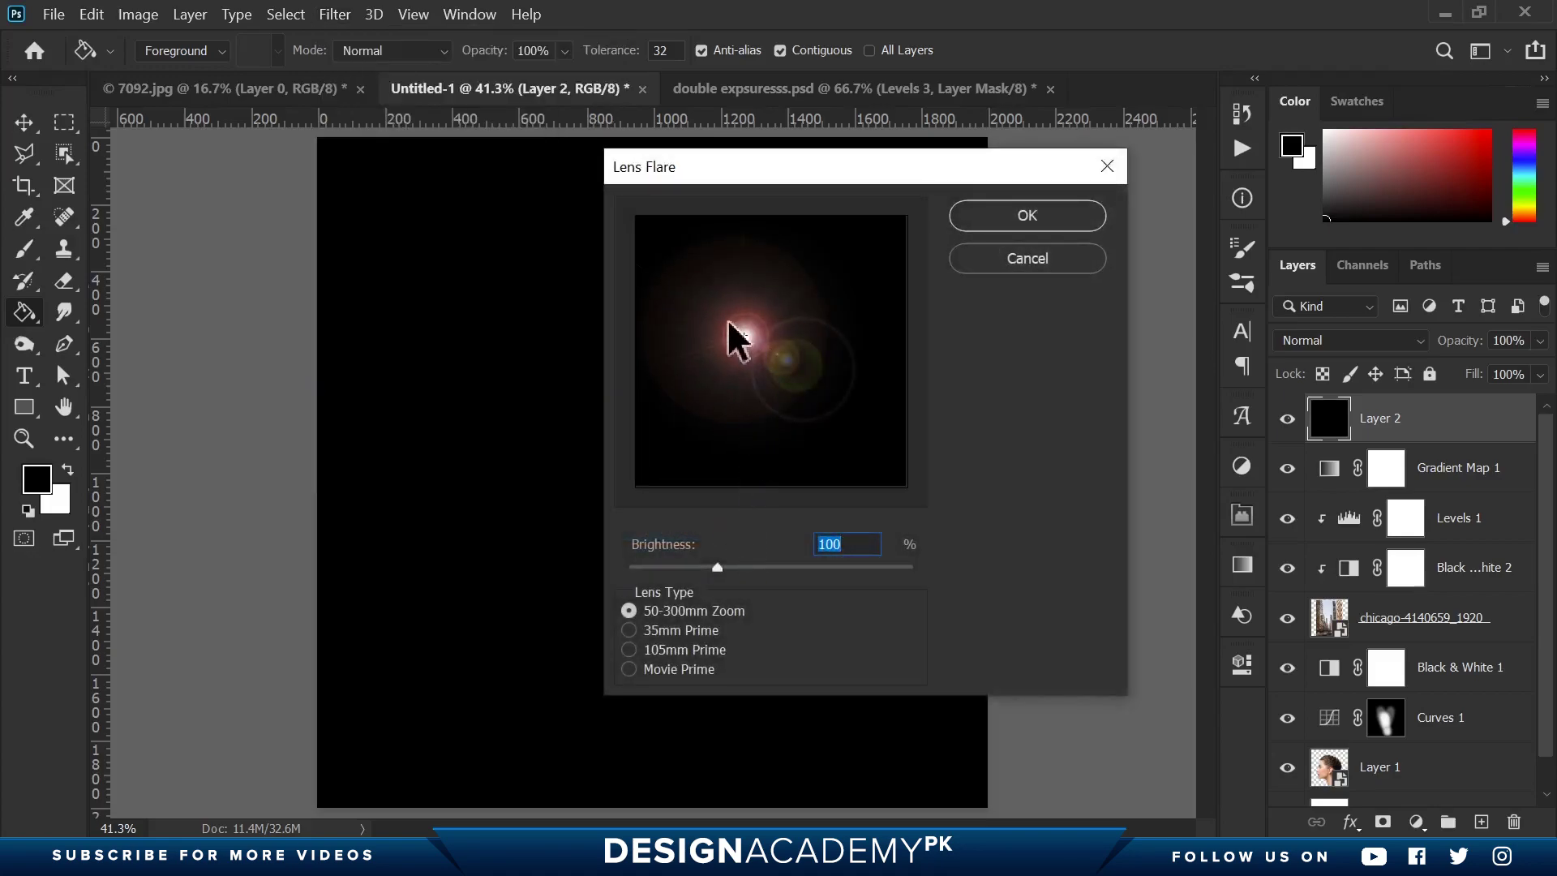
{"action": "left_click", "coordinate": [750, 343]}
{"action": "left_click", "coordinate": [693, 630]}
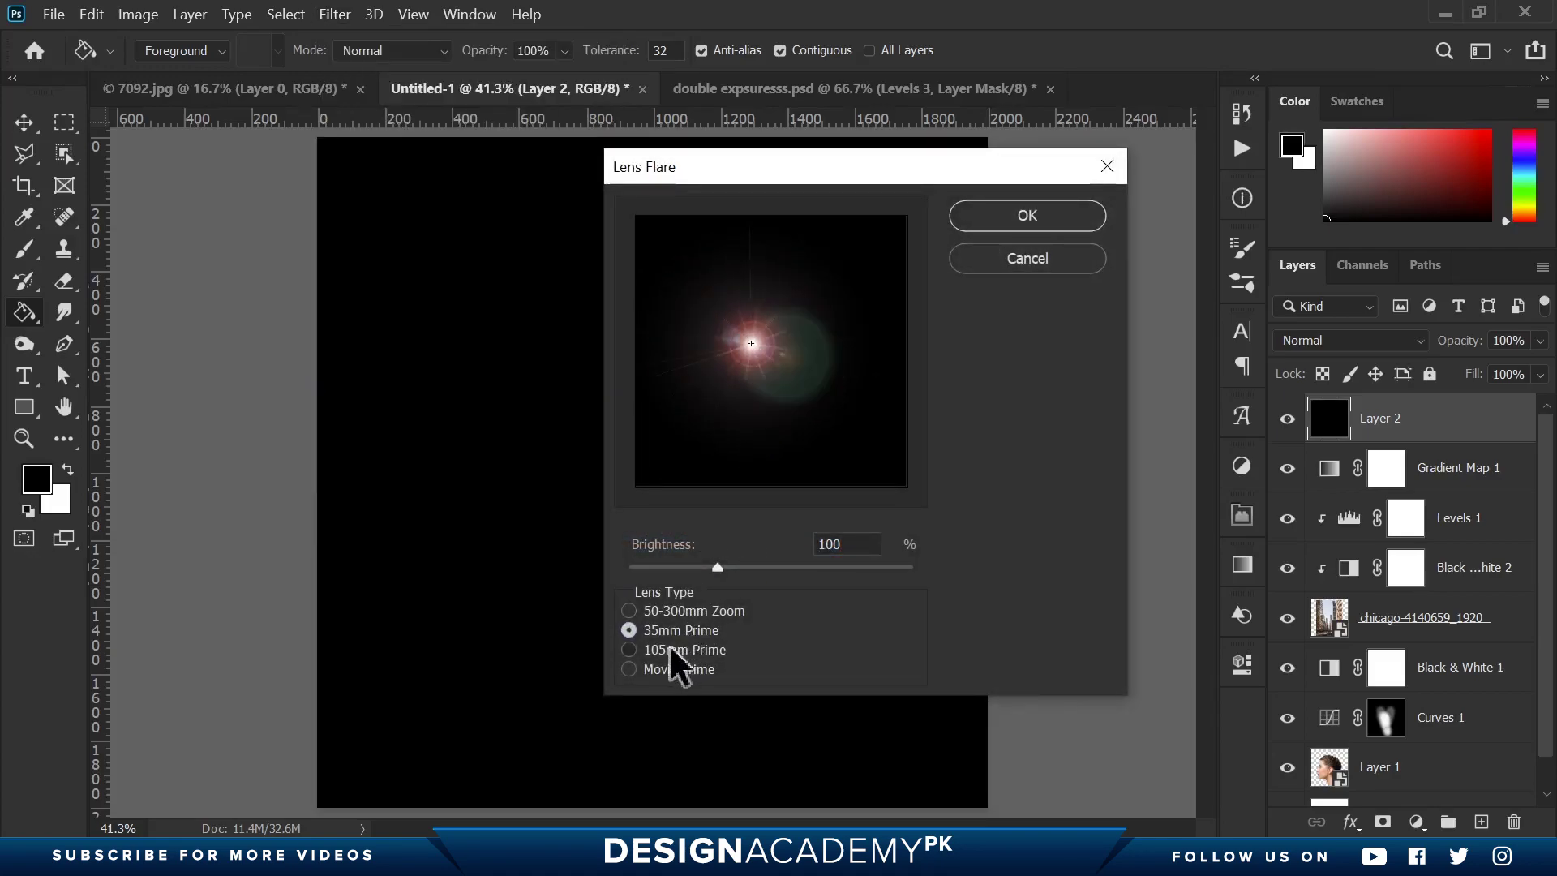
{"action": "left_click", "coordinate": [671, 650]}
{"action": "left_click", "coordinate": [677, 630]}
{"action": "left_click", "coordinate": [678, 612]}
{"action": "mouse_move", "coordinate": [719, 566]}
{"action": "left_mouse_down"}
{"action": "mouse_move", "coordinate": [686, 566]}
{"action": "mouse_move", "coordinate": [748, 566]}
{"action": "mouse_move", "coordinate": [726, 567]}
{"action": "left_mouse_up"}
{"action": "left_click_drag", "start_coordinate": [750, 344], "coordinate": [723, 328]}
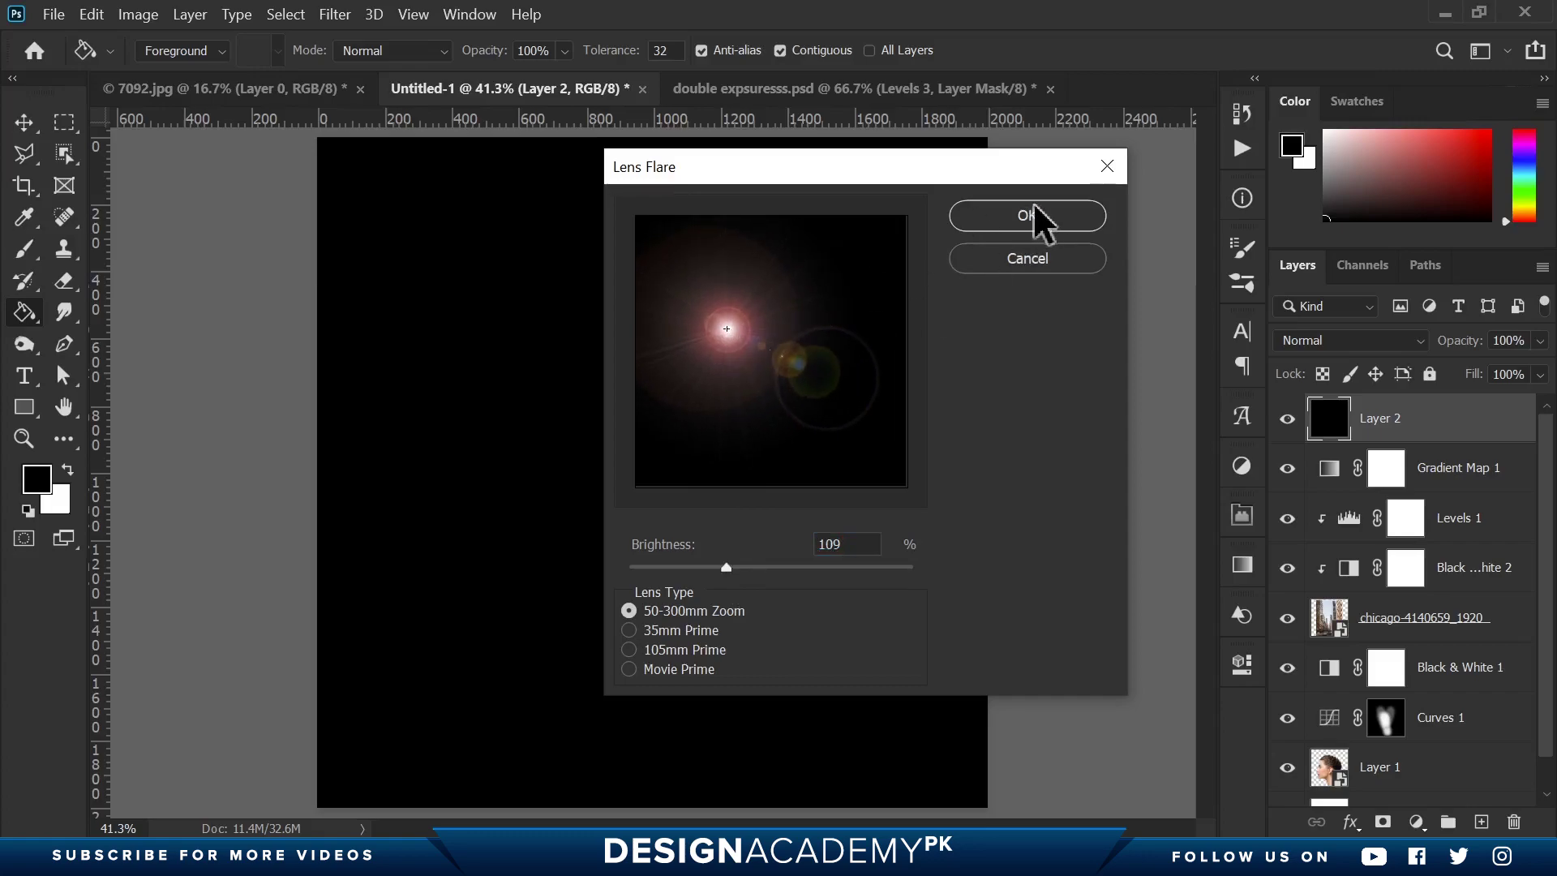
{"action": "left_click", "coordinate": [1056, 217]}
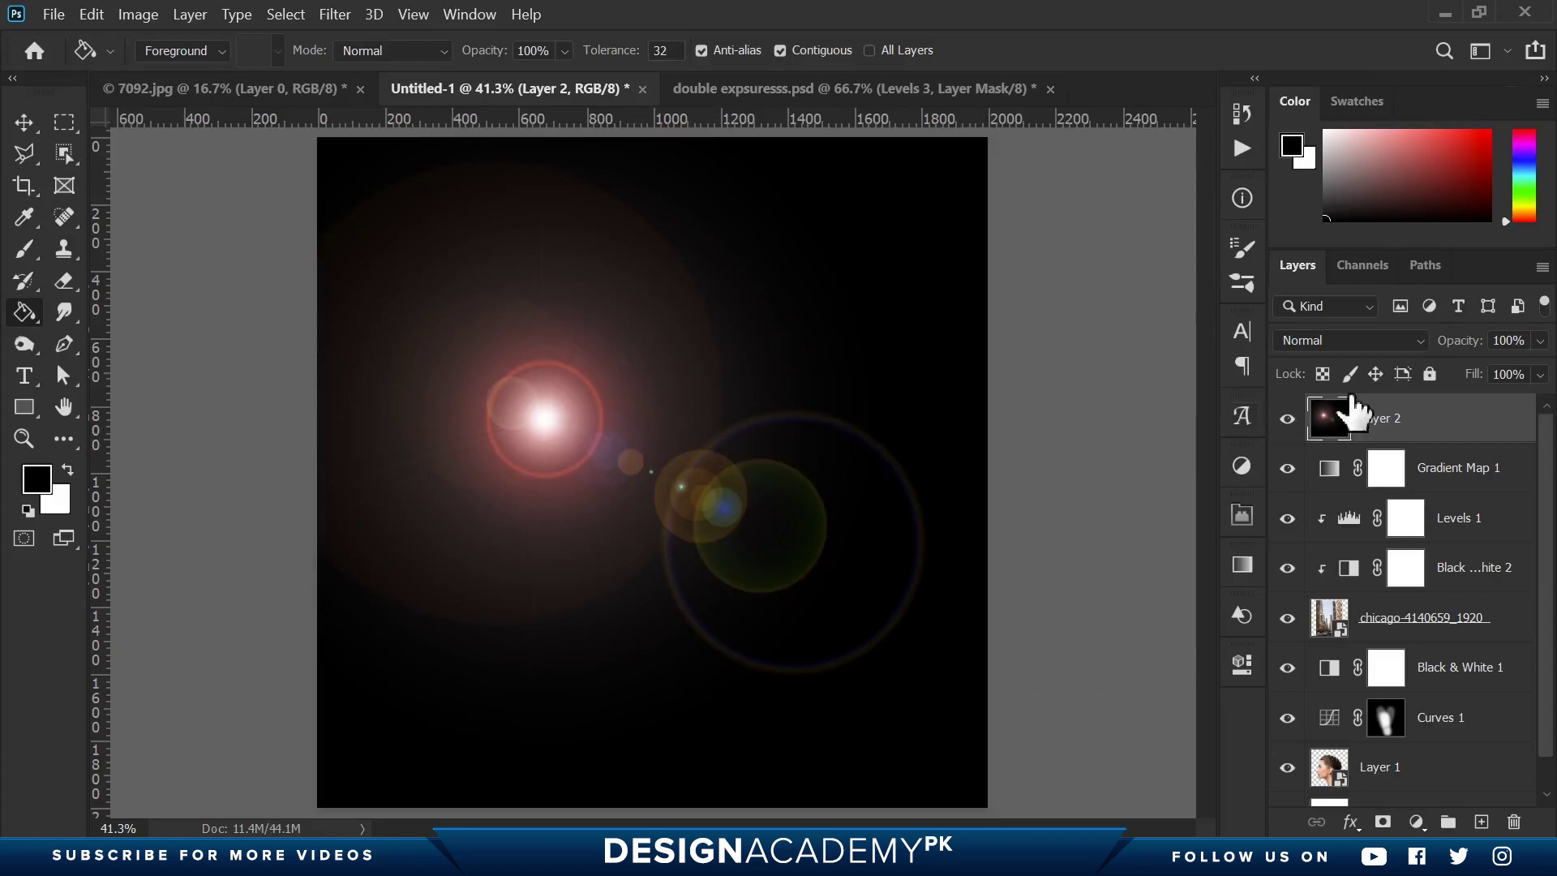
Set the flare layer's blend mode to Screen and move the glow down and left onto the woman's face
{"action": "left_click", "coordinate": [1307, 340]}
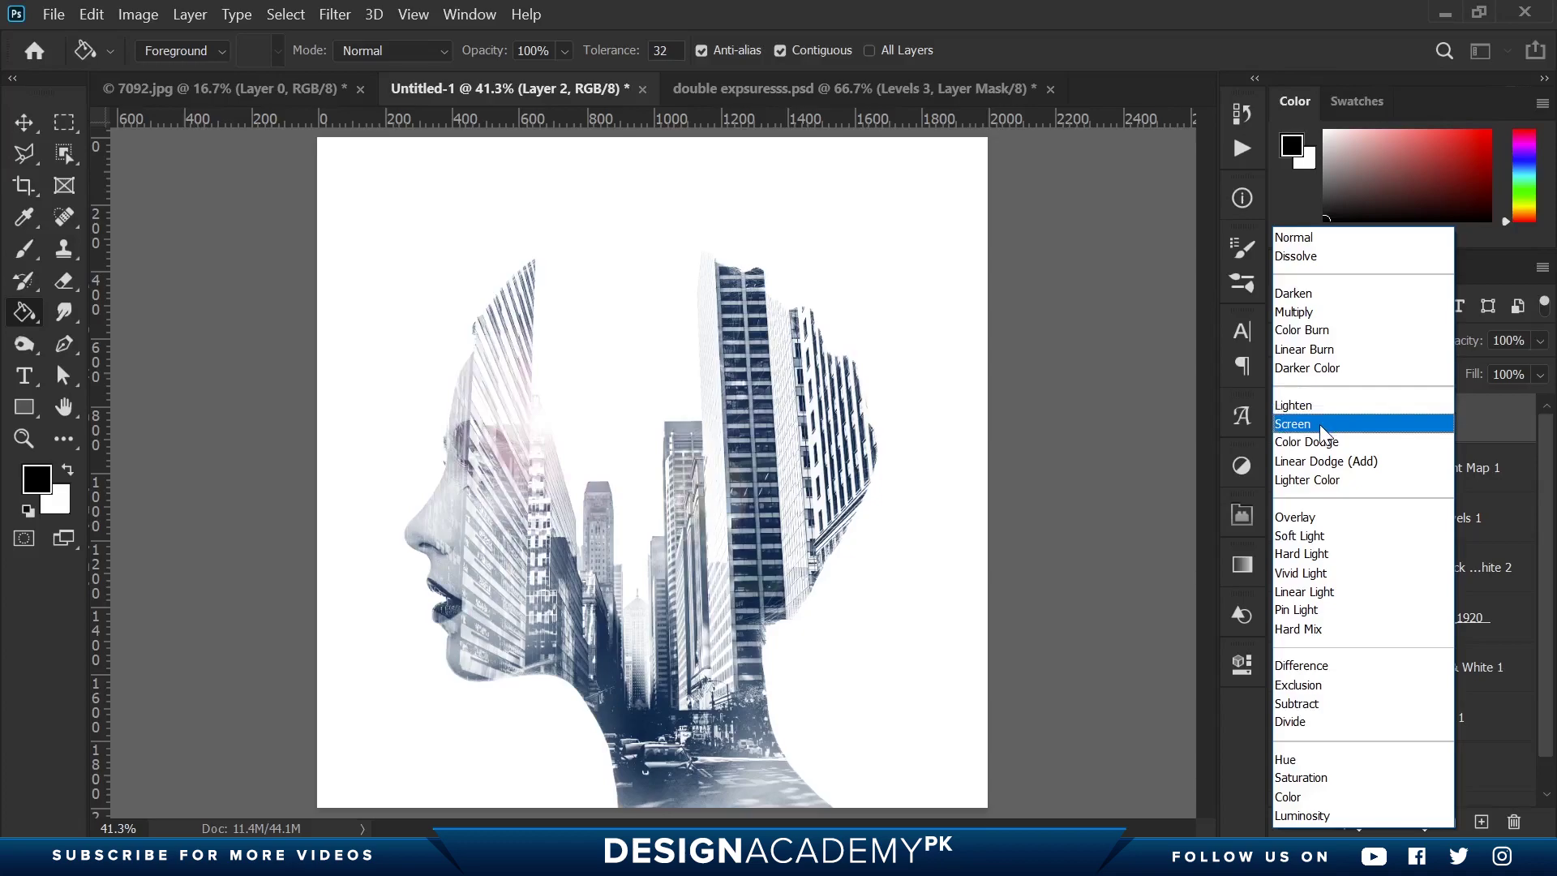
{"action": "left_click", "coordinate": [1320, 425]}
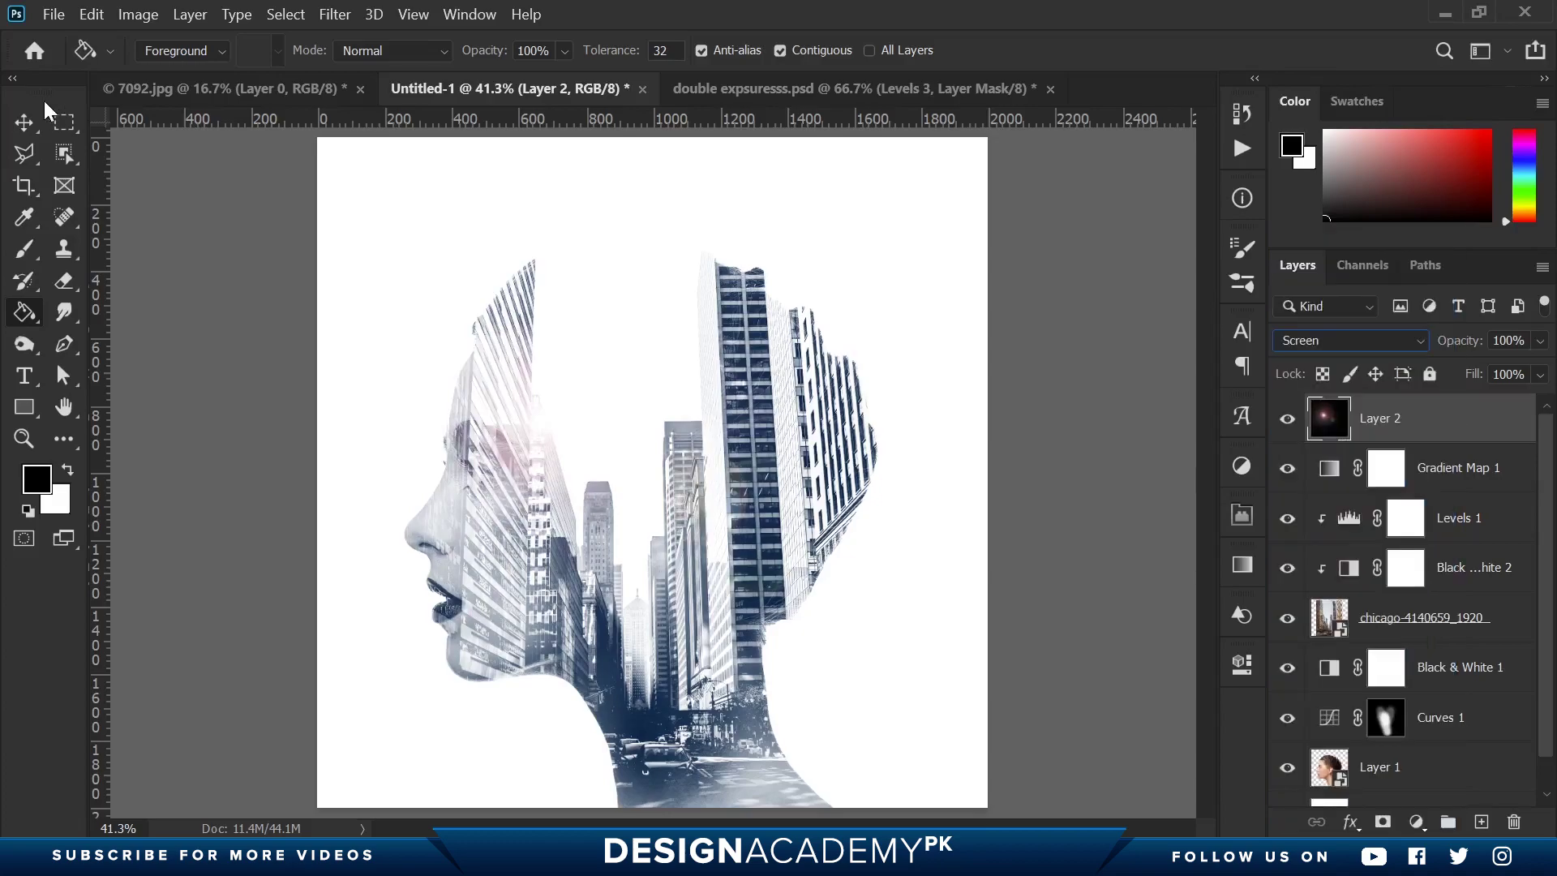
{"action": "left_click", "coordinate": [30, 118]}
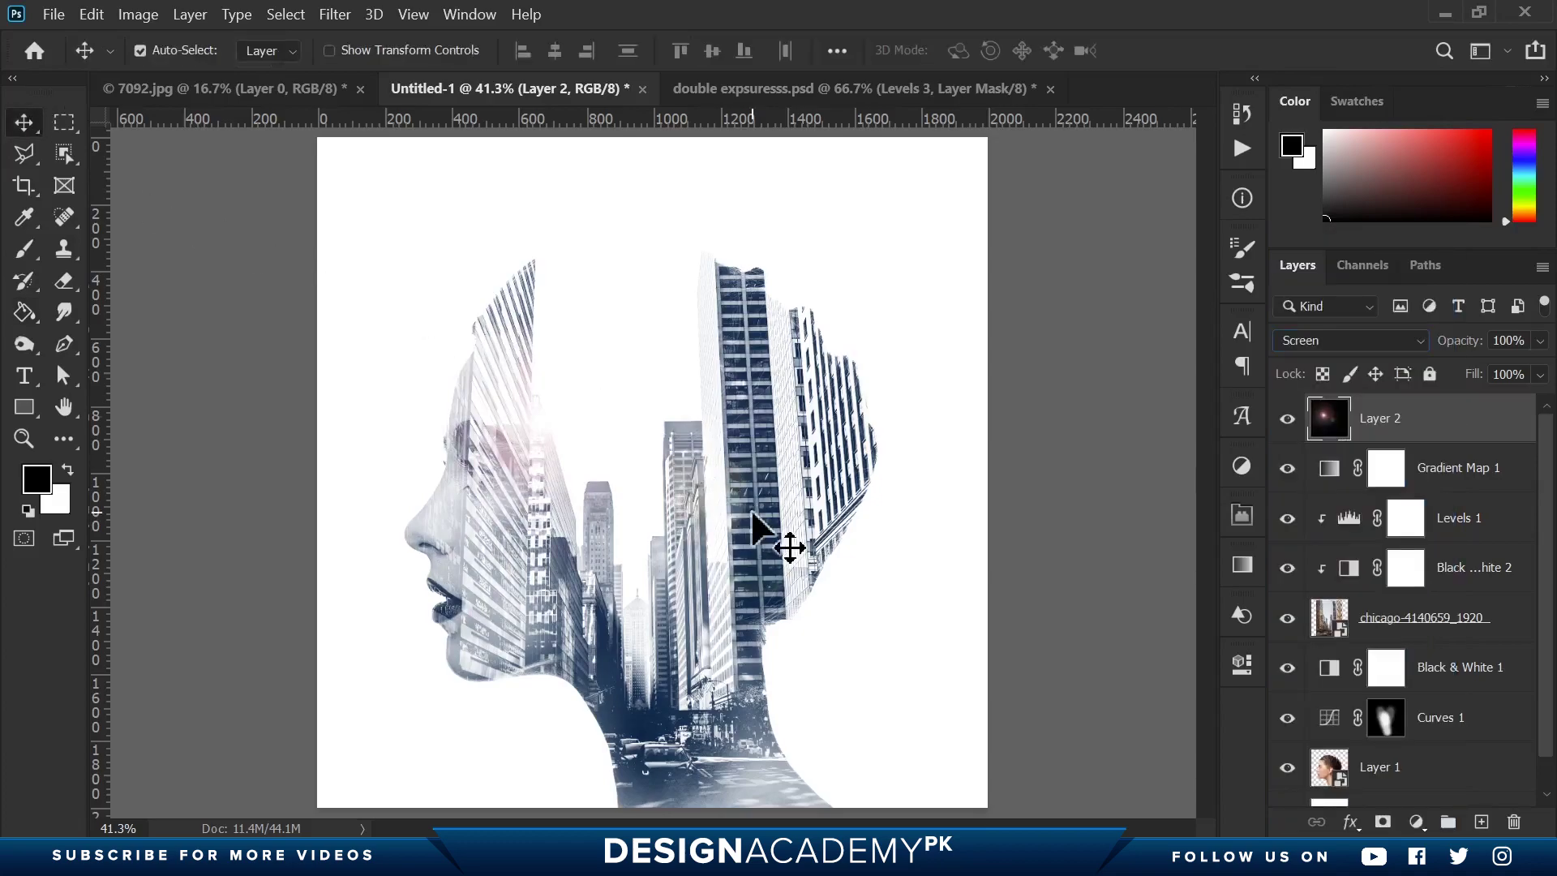
{"action": "left_click_drag", "start_coordinate": [554, 440], "coordinate": [503, 491]}
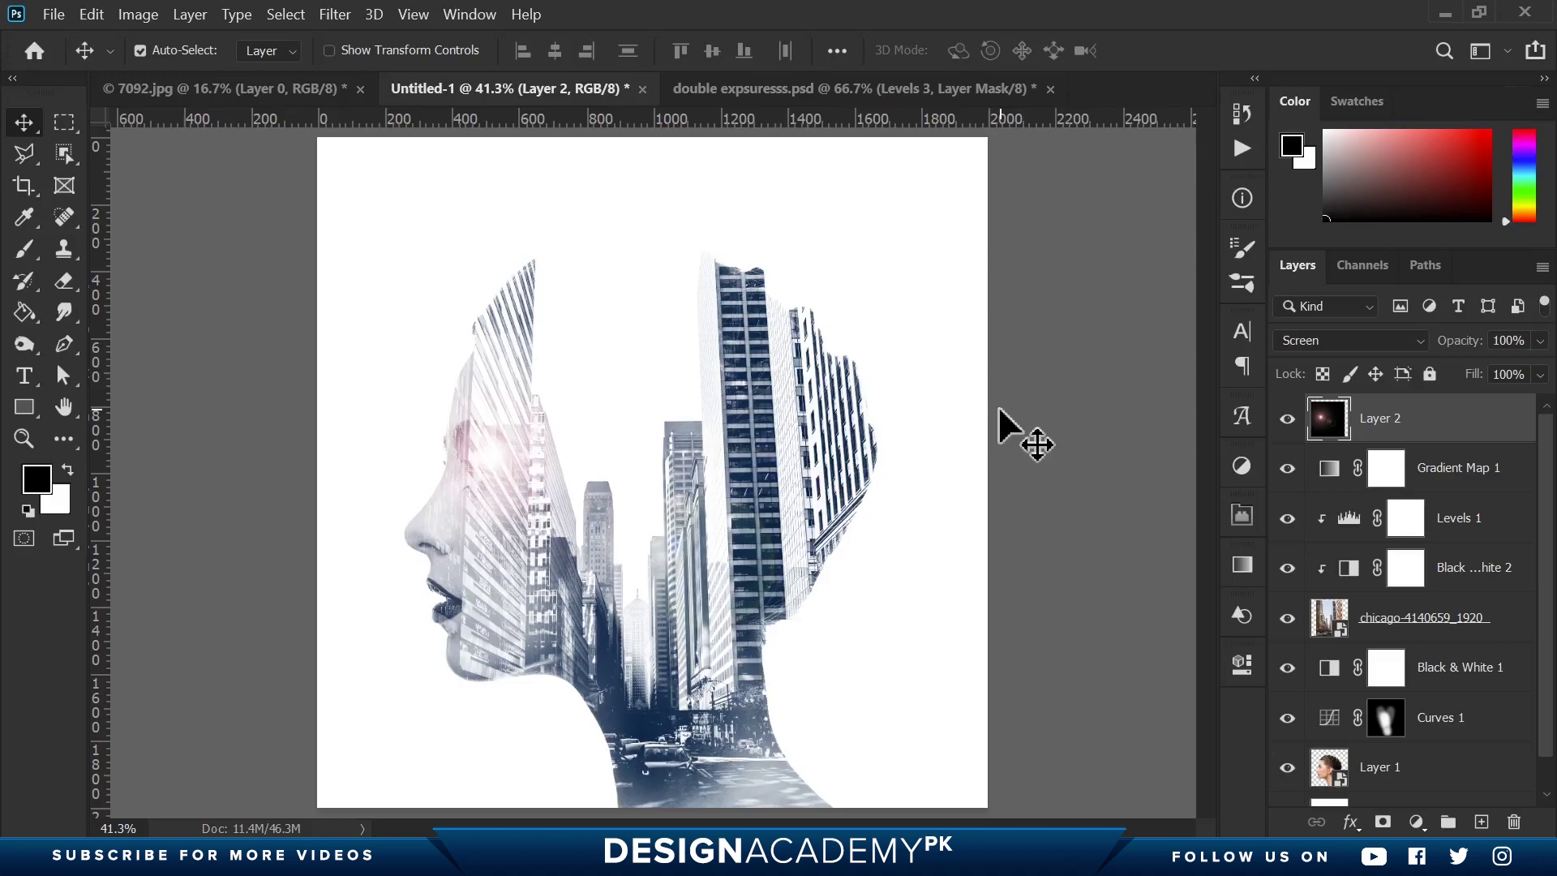
Add a Curves adjustment above the Gradient Map and darken the midtones with a point at input 143, output 110
{"action": "left_click", "coordinate": [1464, 476]}
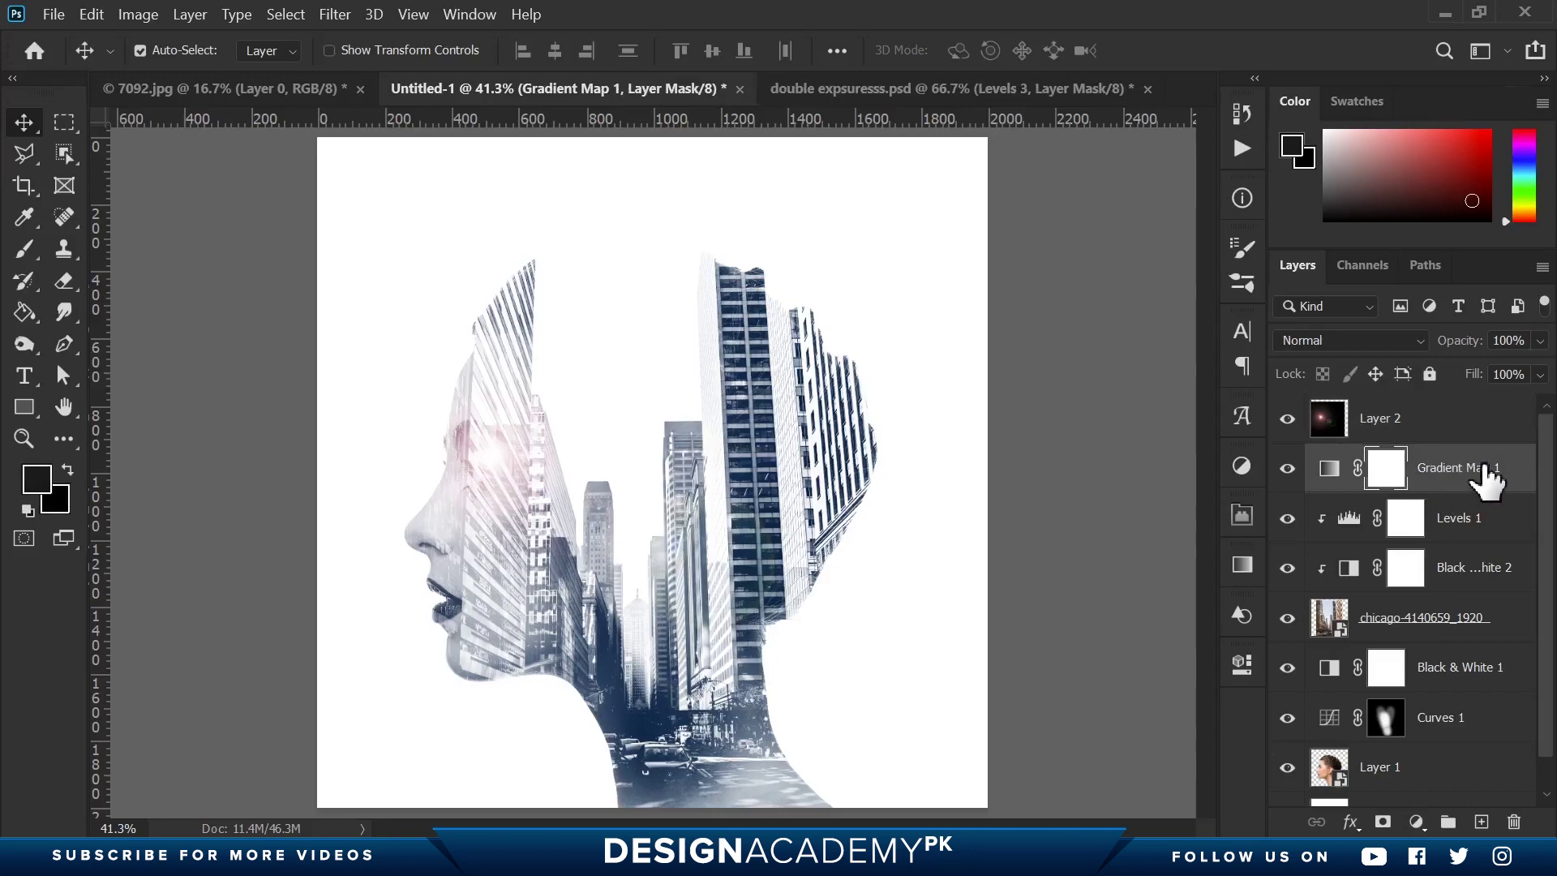
{"action": "left_click", "coordinate": [1417, 822]}
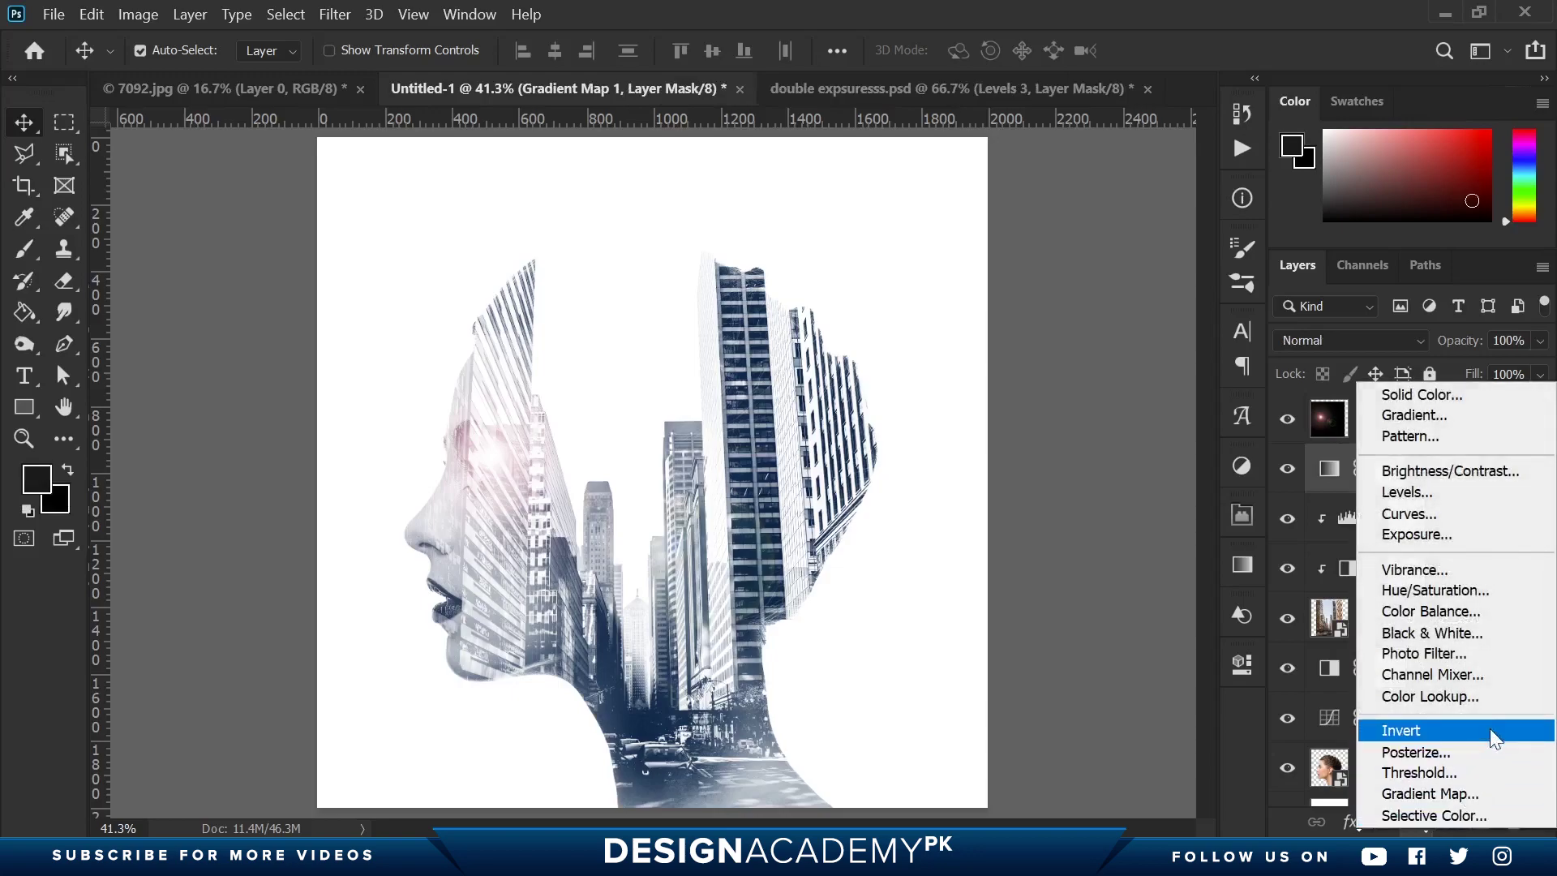
{"action": "left_click", "coordinate": [1429, 515]}
{"action": "mouse_move", "coordinate": [1061, 434]}
{"action": "left_mouse_down"}
{"action": "mouse_move", "coordinate": [1120, 484]}
{"action": "mouse_move", "coordinate": [1084, 445]}
{"action": "mouse_move", "coordinate": [1074, 454]}
{"action": "left_mouse_up"}
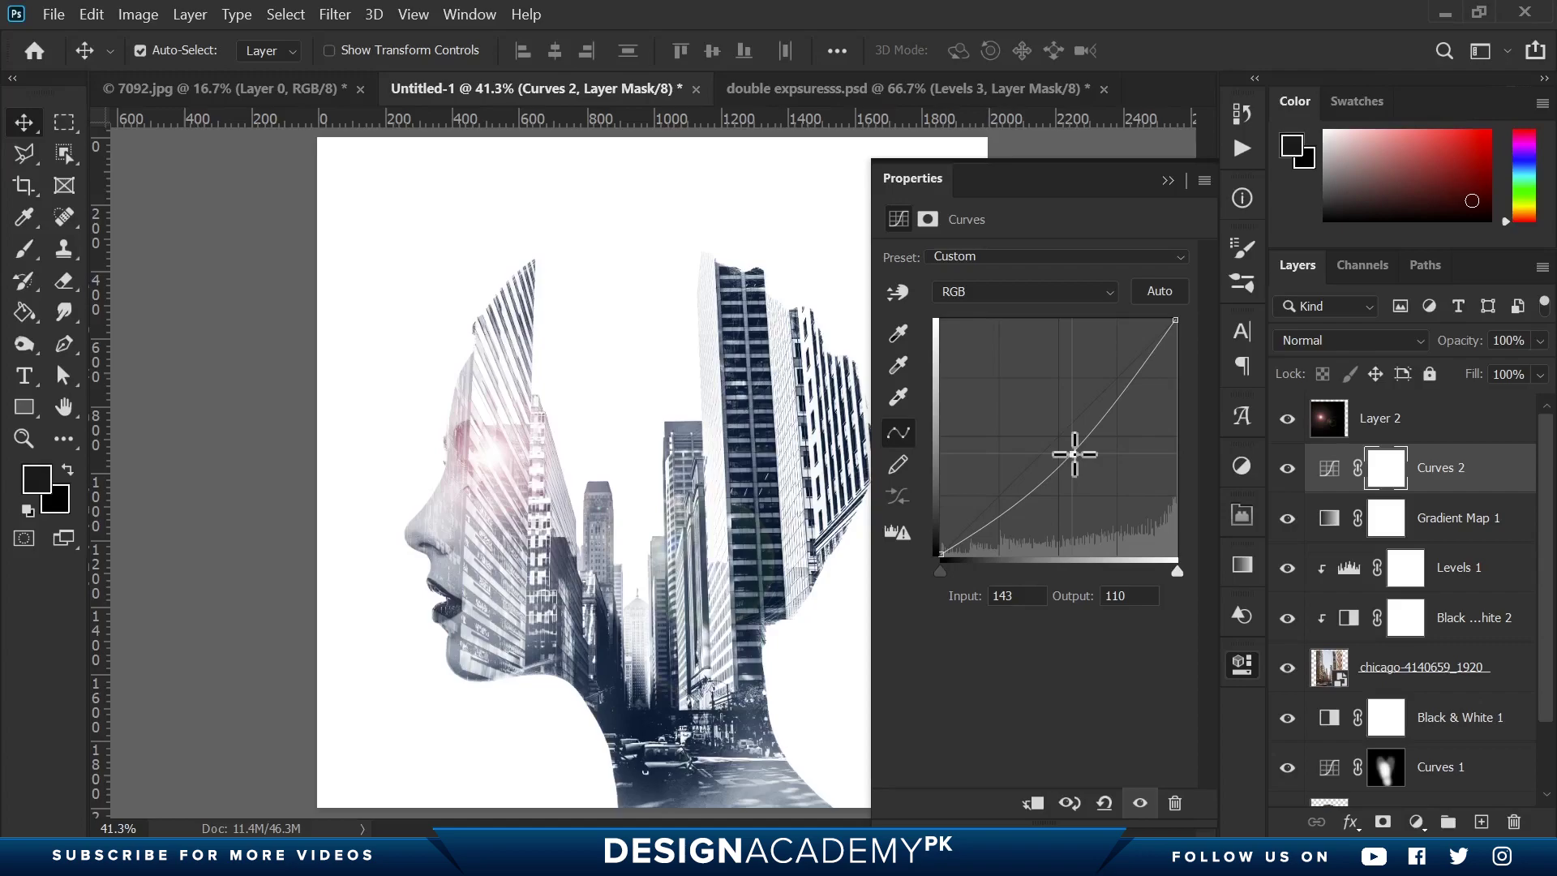
Move the lens flare layer slightly up and right so its glow sits beside the woman's eye, and close the layer properties
{"action": "left_click", "coordinate": [1425, 428]}
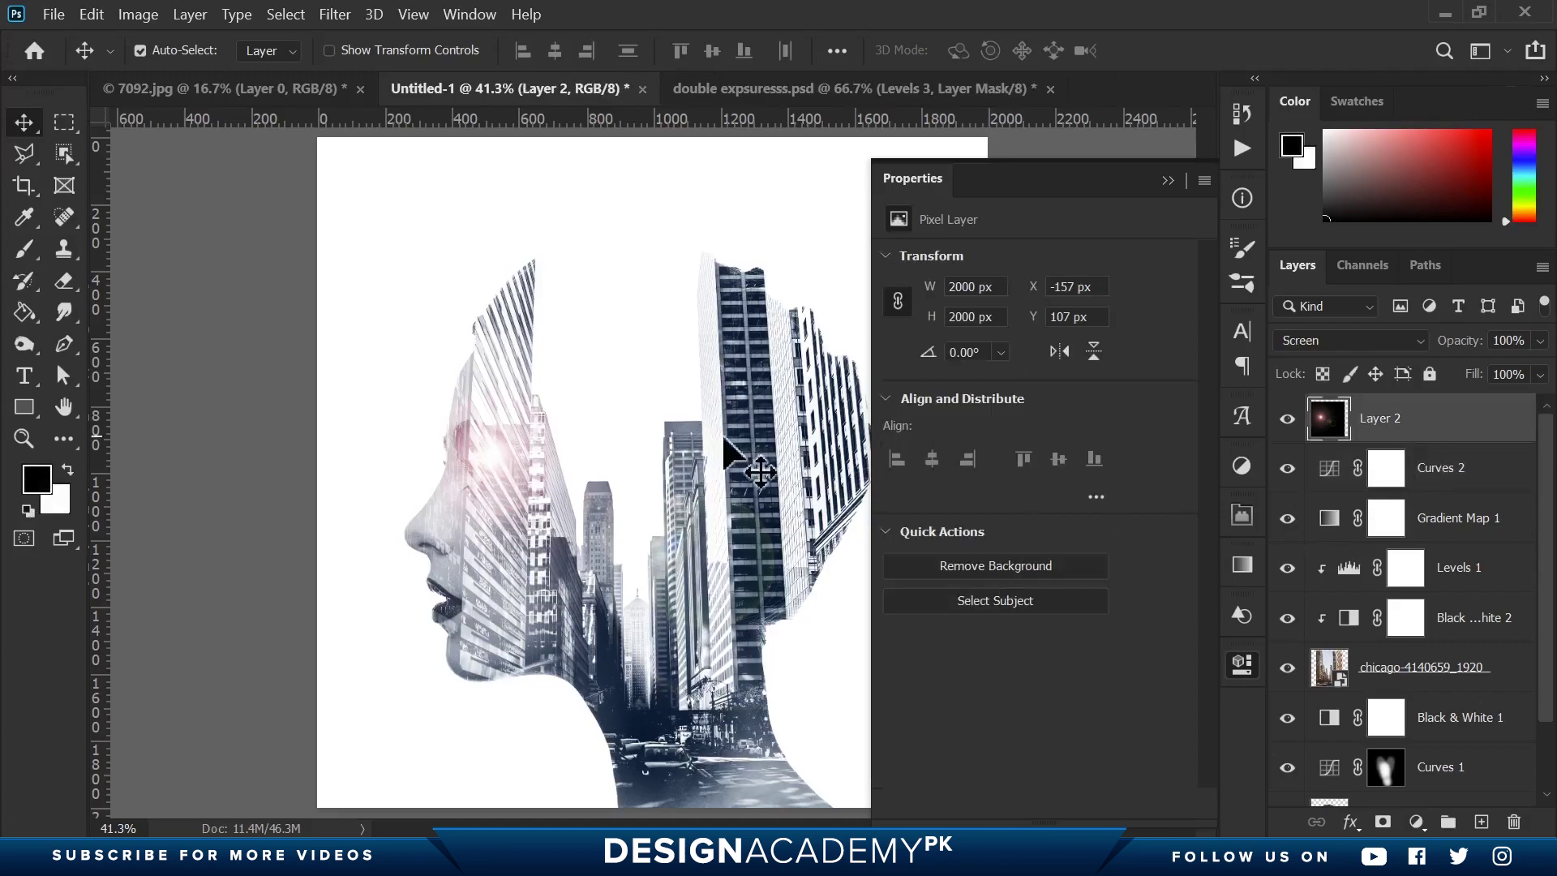
{"action": "left_click_drag", "start_coordinate": [493, 467], "coordinate": [522, 451]}
{"action": "left_click", "coordinate": [1241, 664]}
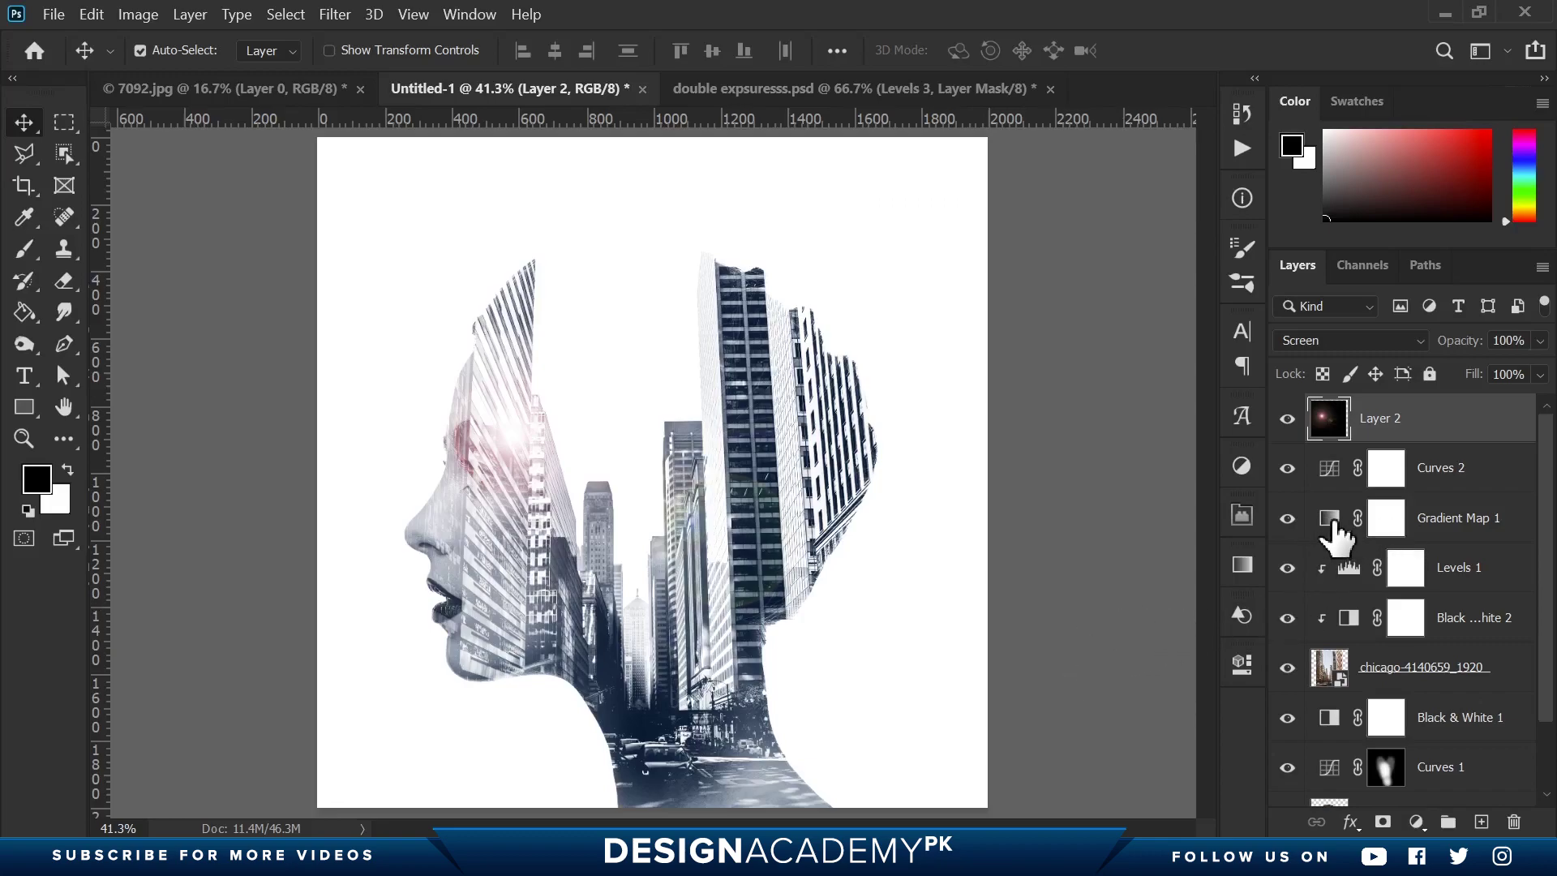
Reopen the Gradient Map's gradient and open the colour of its dark stop for editing
{"action": "left_click", "coordinate": [1332, 527]}
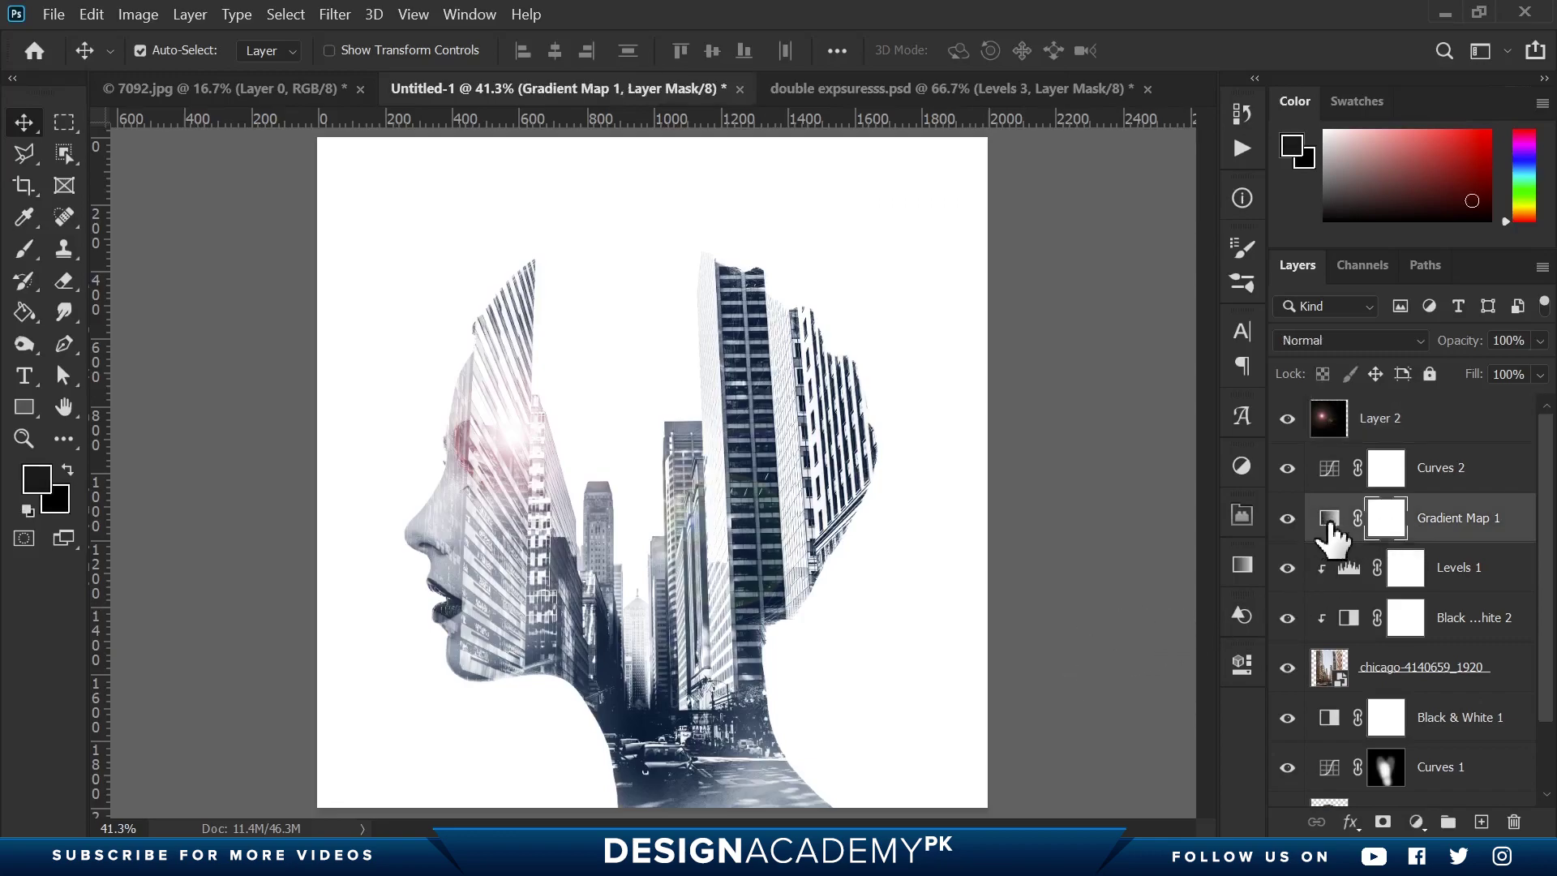
{"action": "double_click", "coordinate": [1330, 525]}
{"action": "left_click", "coordinate": [962, 266]}
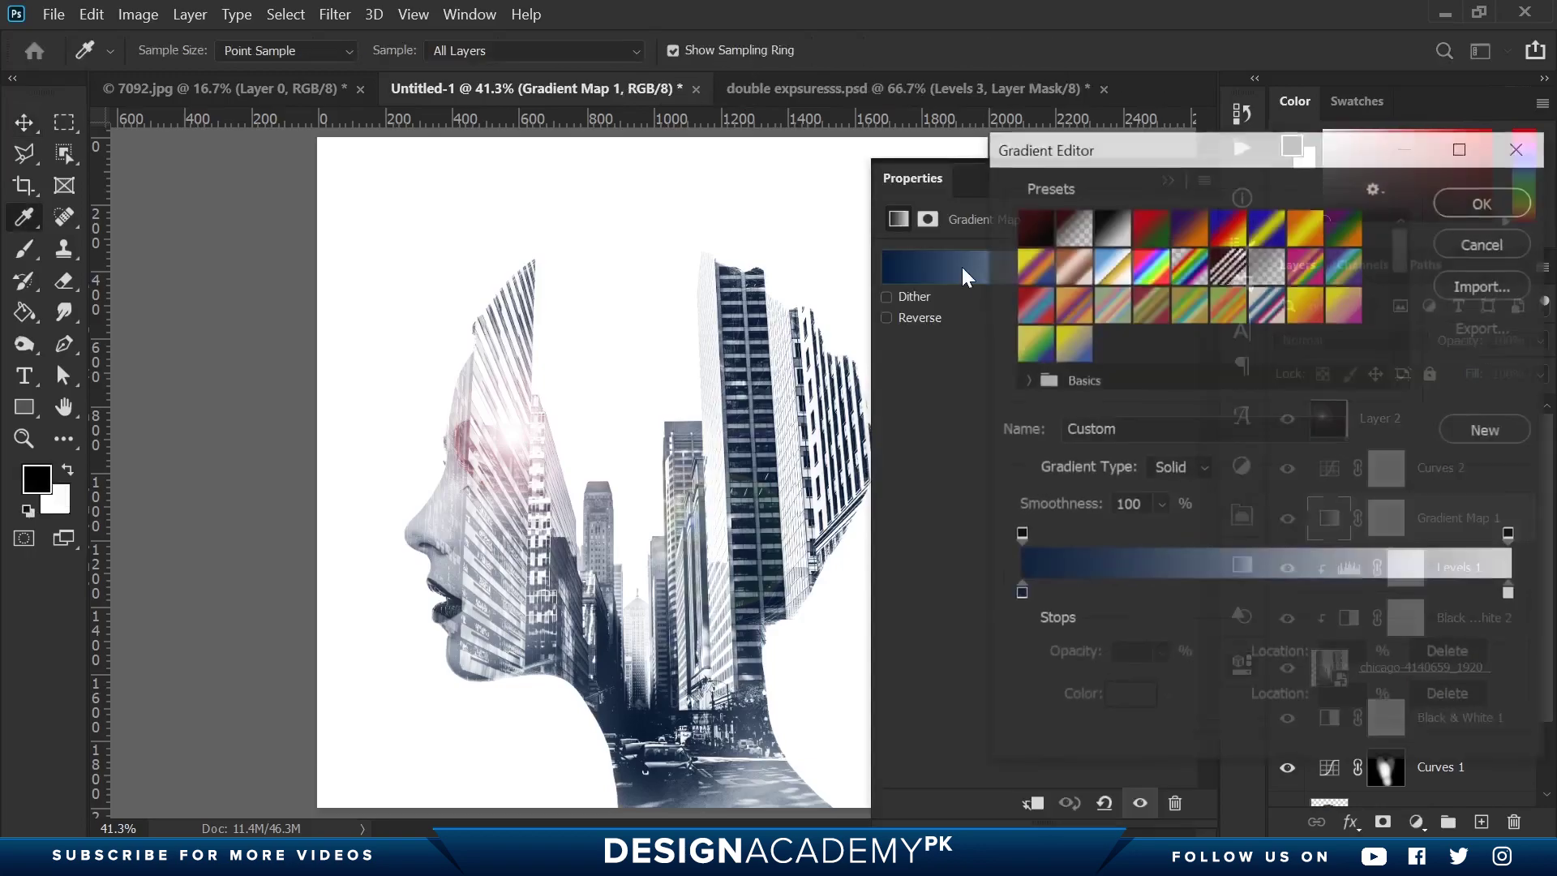
{"action": "left_click", "coordinate": [1020, 595]}
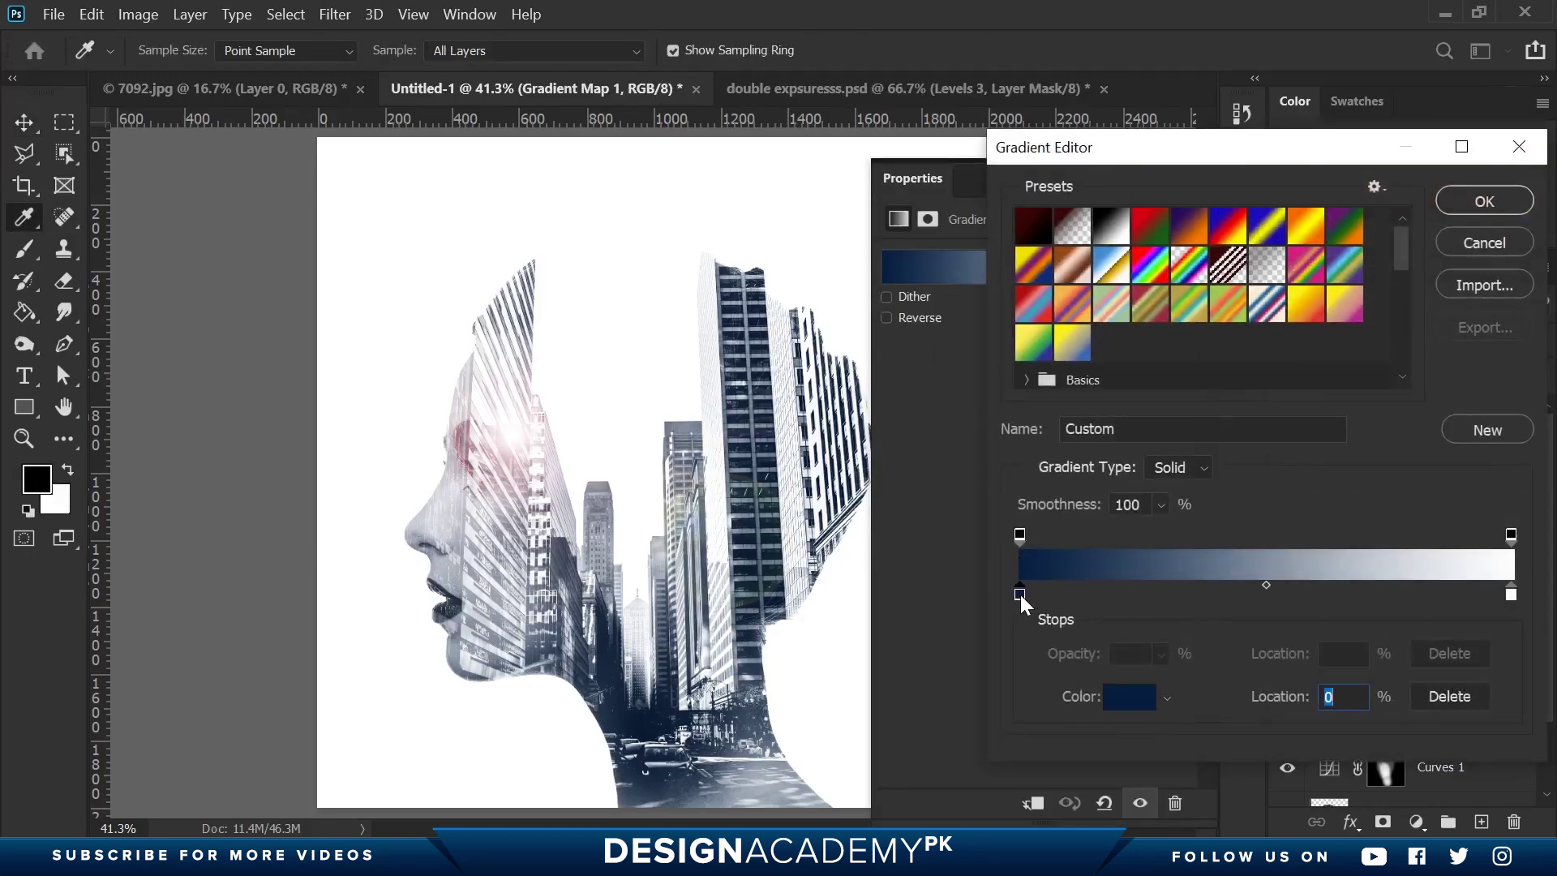
{"action": "left_click", "coordinate": [1130, 699]}
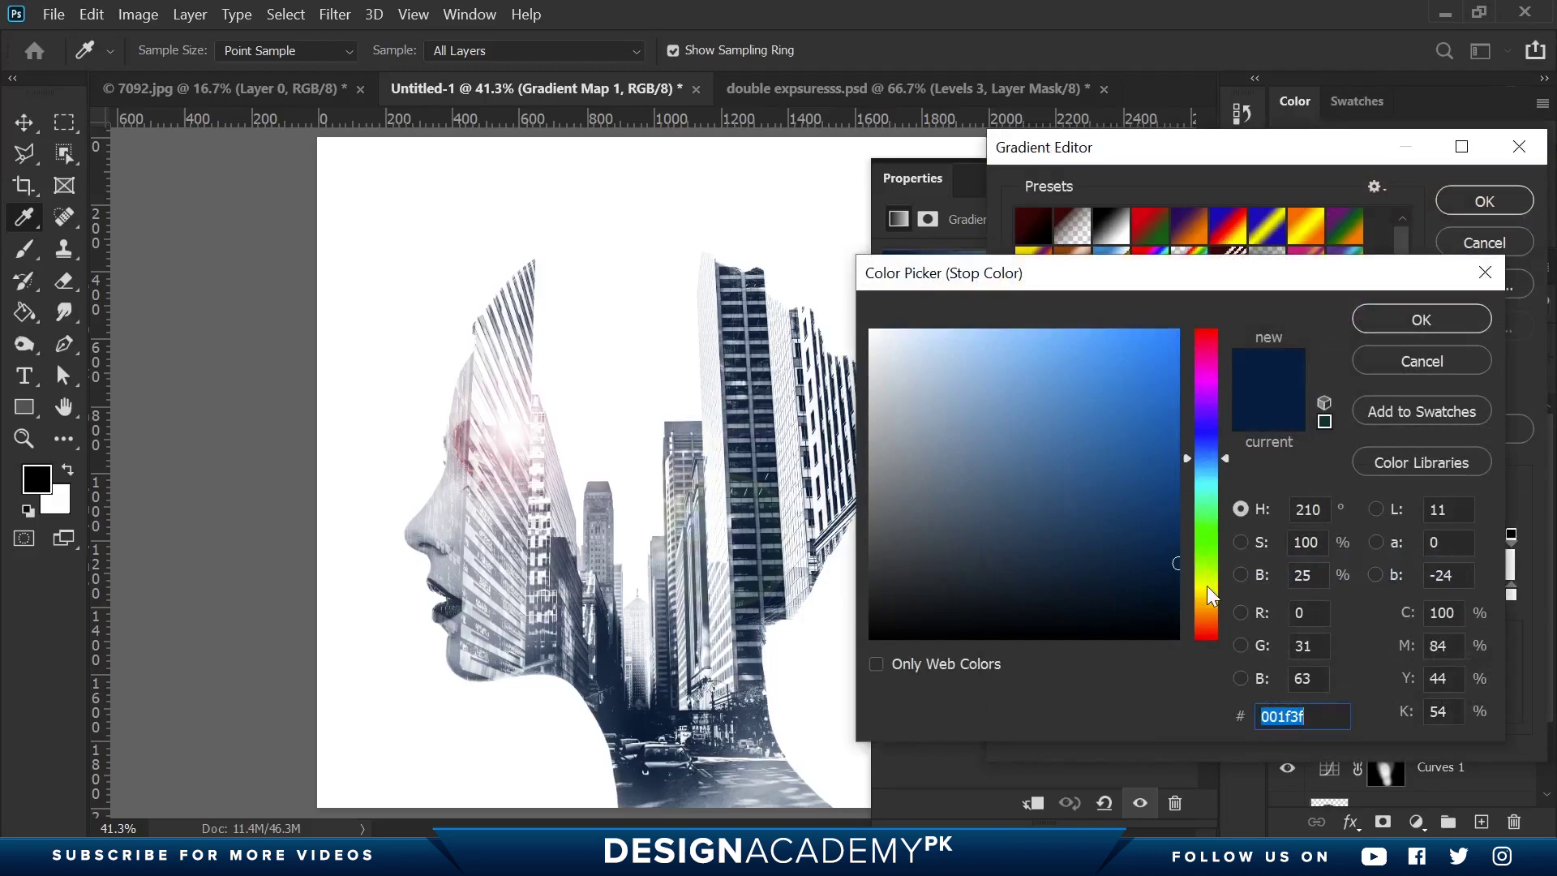
Try several other hues for the dark stop, ending with the deep indigo blue #000c31
{"action": "left_click_drag", "start_coordinate": [1209, 464], "coordinate": [1199, 339]}
{"action": "left_click", "coordinate": [1202, 559]}
{"action": "left_click_drag", "start_coordinate": [1203, 581], "coordinate": [1203, 607]}
{"action": "left_click", "coordinate": [1204, 445]}
{"action": "left_click", "coordinate": [1180, 499]}
{"action": "mouse_move", "coordinate": [1179, 499]}
{"action": "left_mouse_down"}
{"action": "mouse_move", "coordinate": [1217, 514]}
{"action": "mouse_move", "coordinate": [1204, 557]}
{"action": "mouse_move", "coordinate": [1230, 580]}
{"action": "left_mouse_up"}
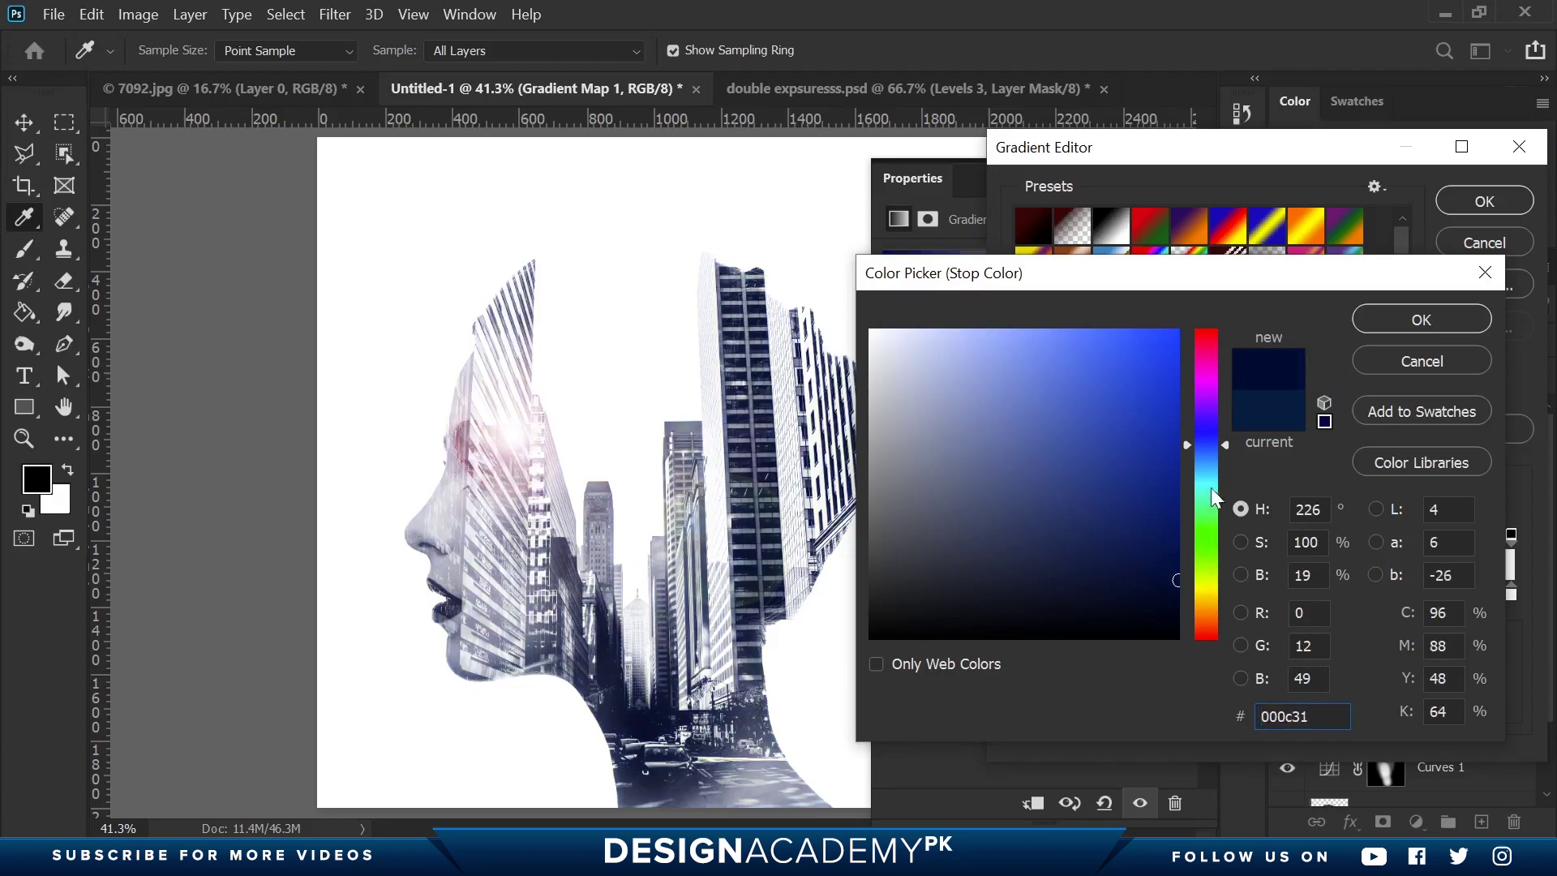
Set the dark stop to a lighter, fully saturated navy blue, accept the gradient and close the Gradient Map settings
{"action": "left_click", "coordinate": [1204, 457]}
{"action": "left_click_drag", "start_coordinate": [1140, 538], "coordinate": [1220, 543]}
{"action": "left_click", "coordinate": [1376, 324]}
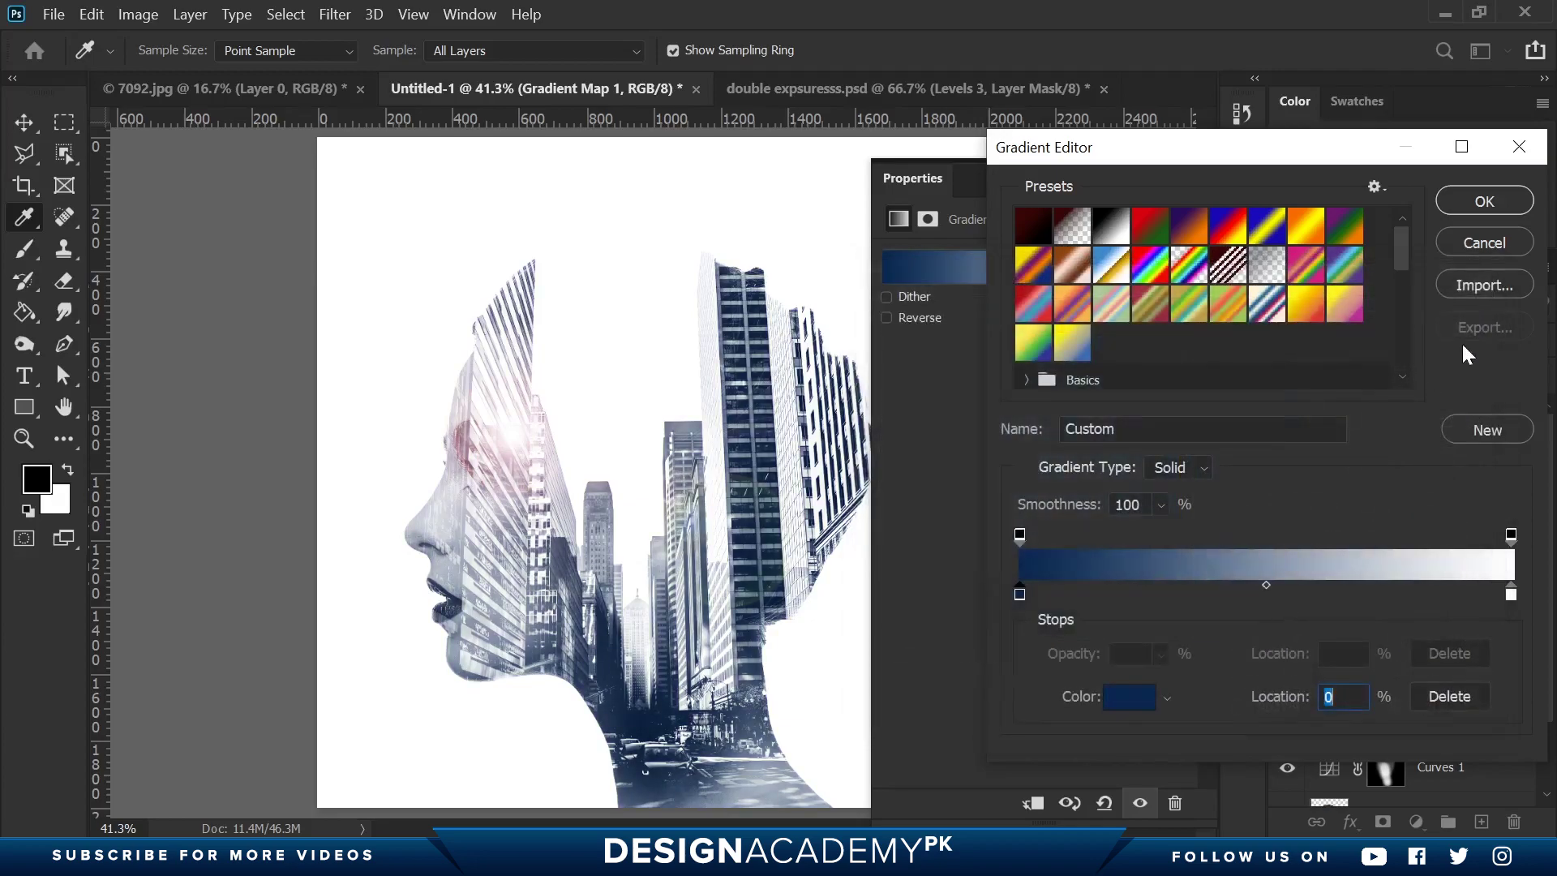
{"action": "left_click", "coordinate": [1466, 209]}
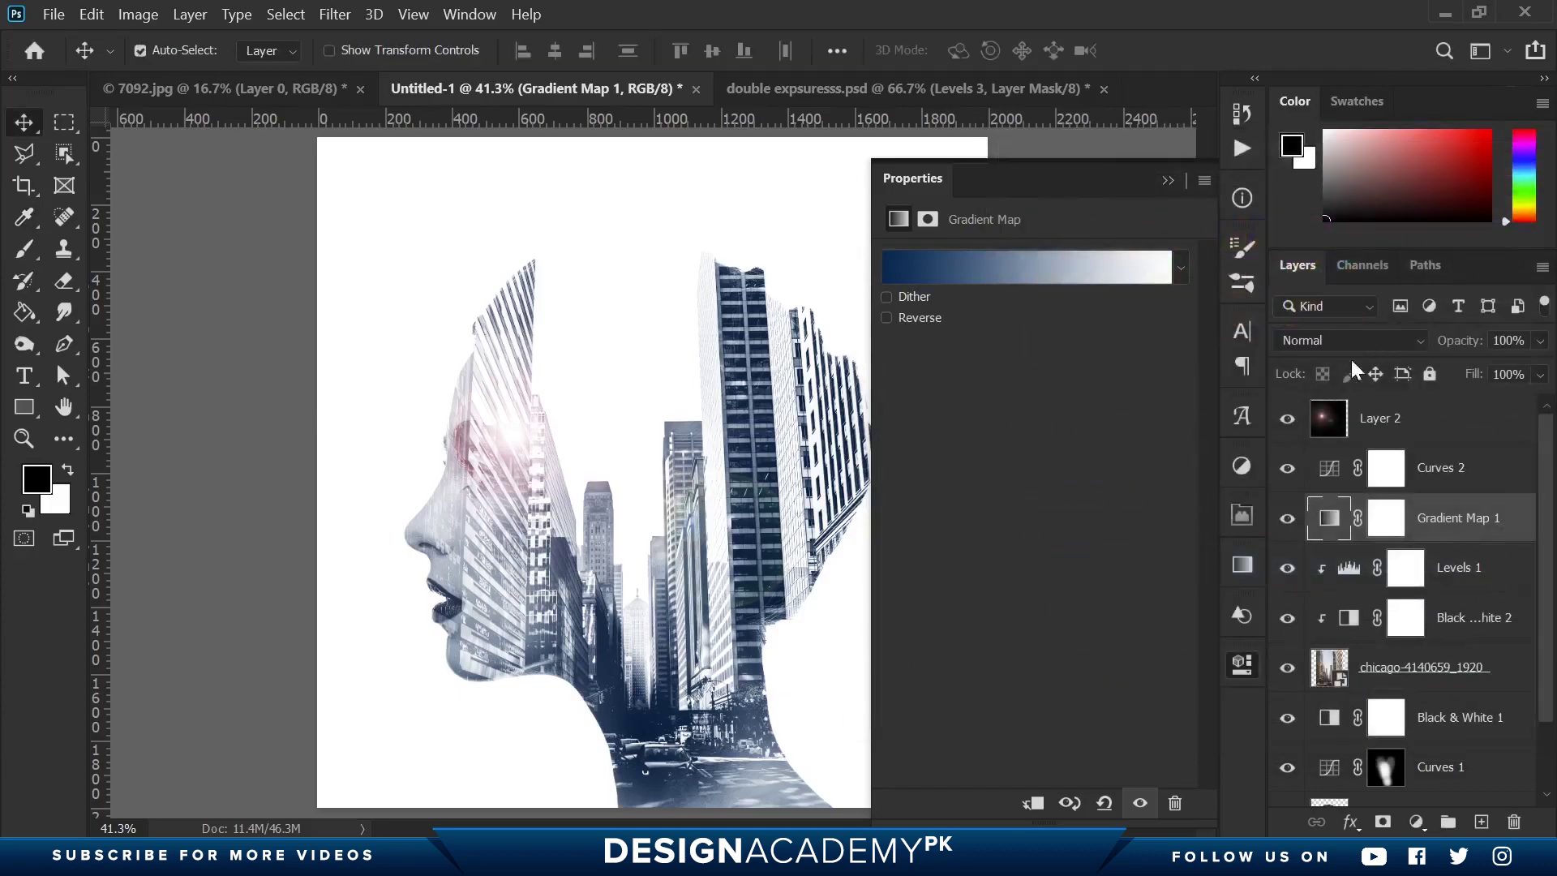
{"action": "left_click", "coordinate": [1238, 664]}
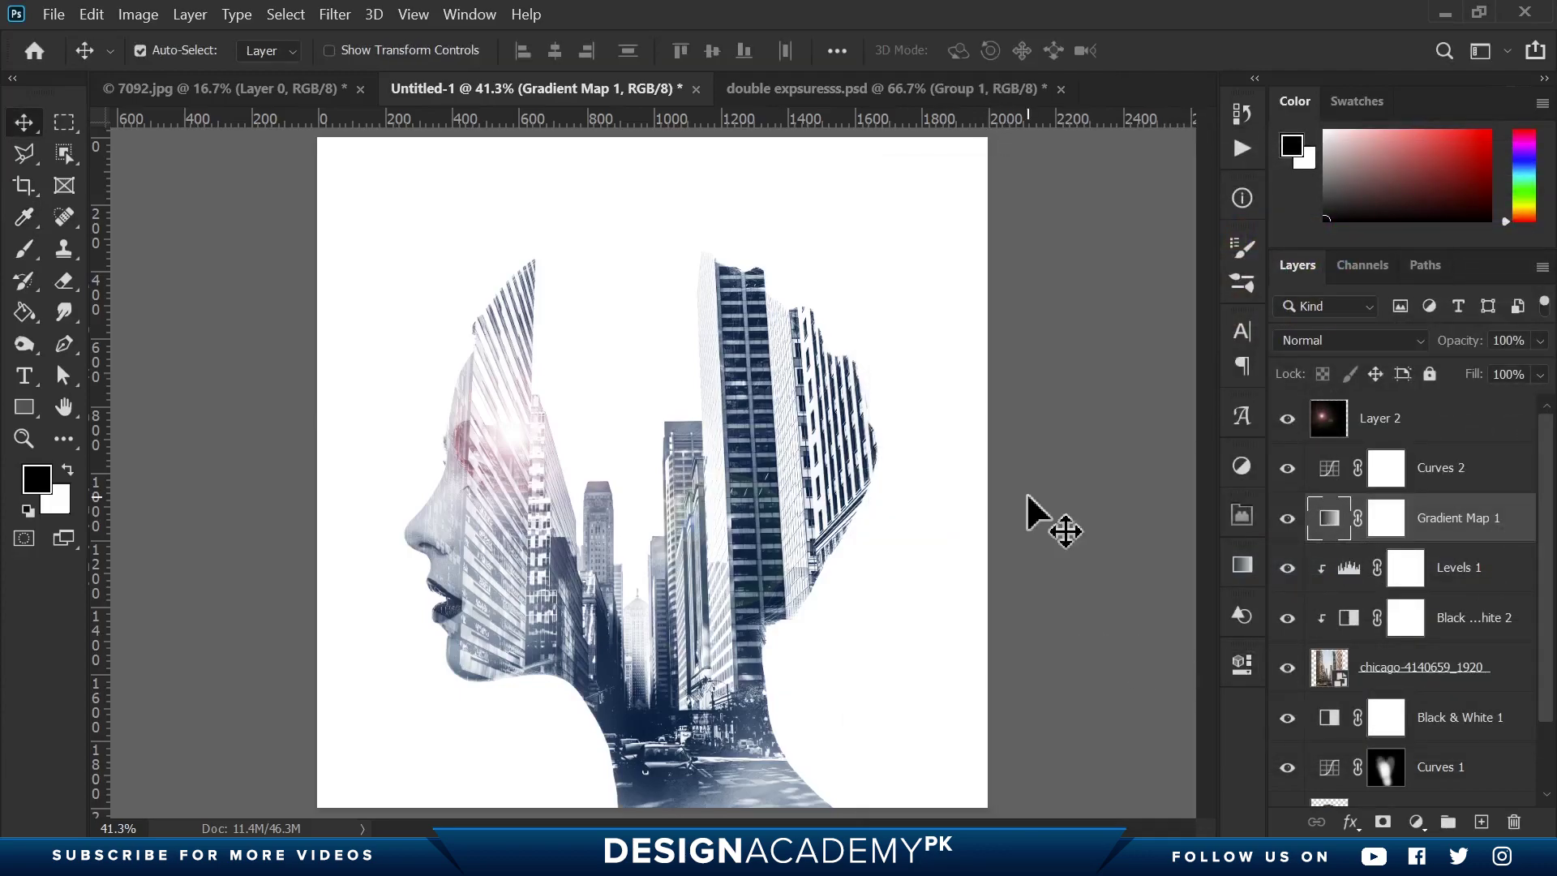